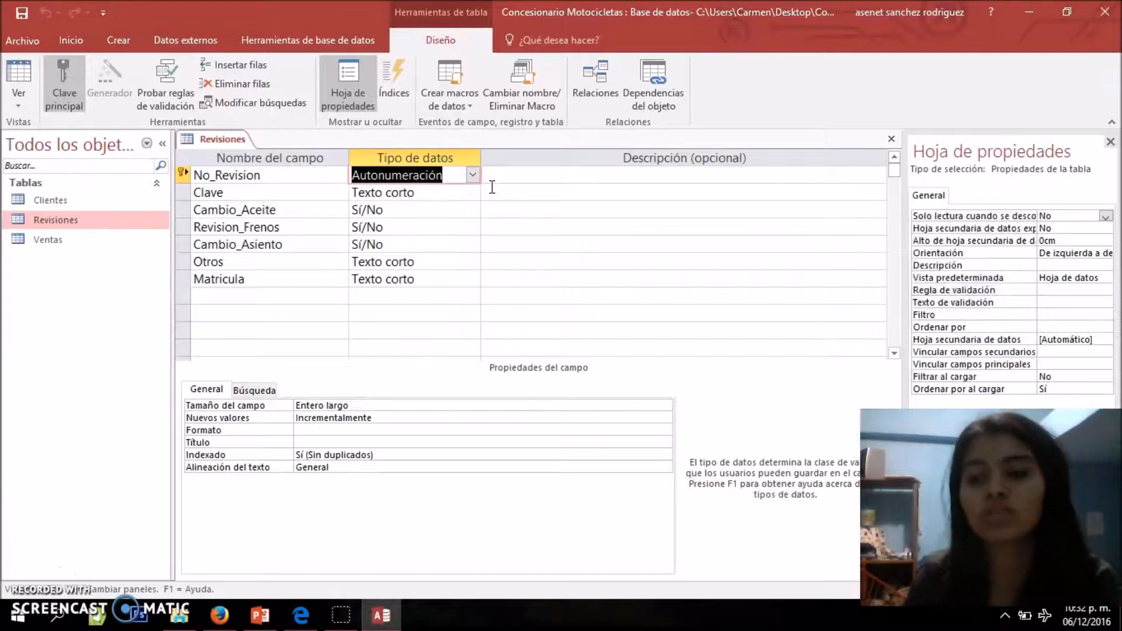
Check the data types of the Revisiones table's first fields and switch the table to Datasheet view
key(Down)
key(Down)
key(Down)
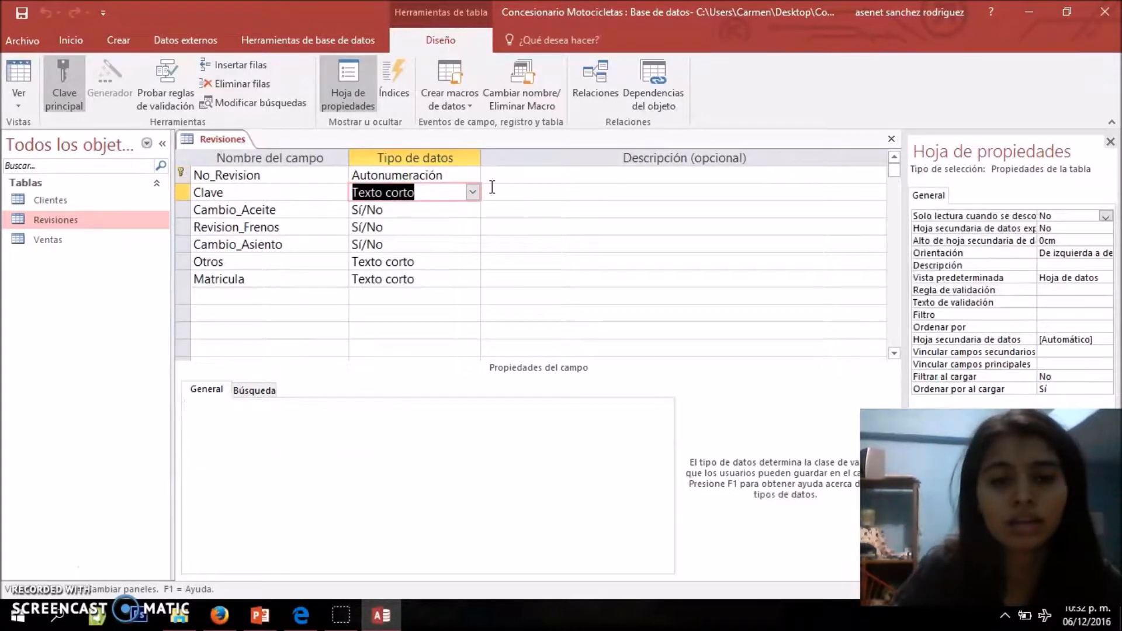
key(Up)
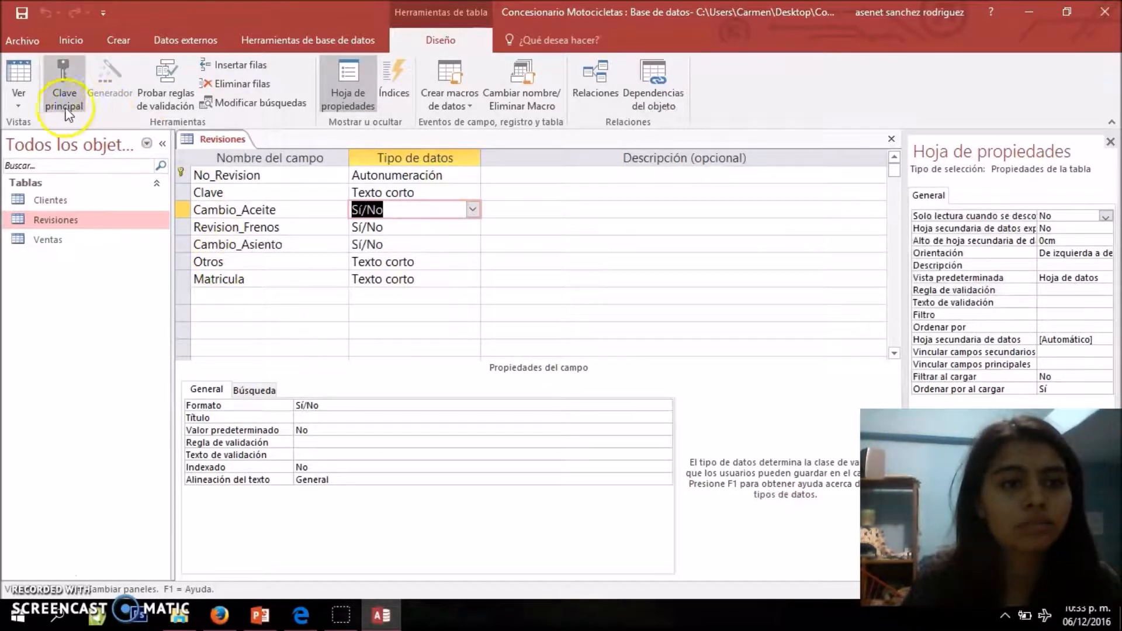
click(26, 107)
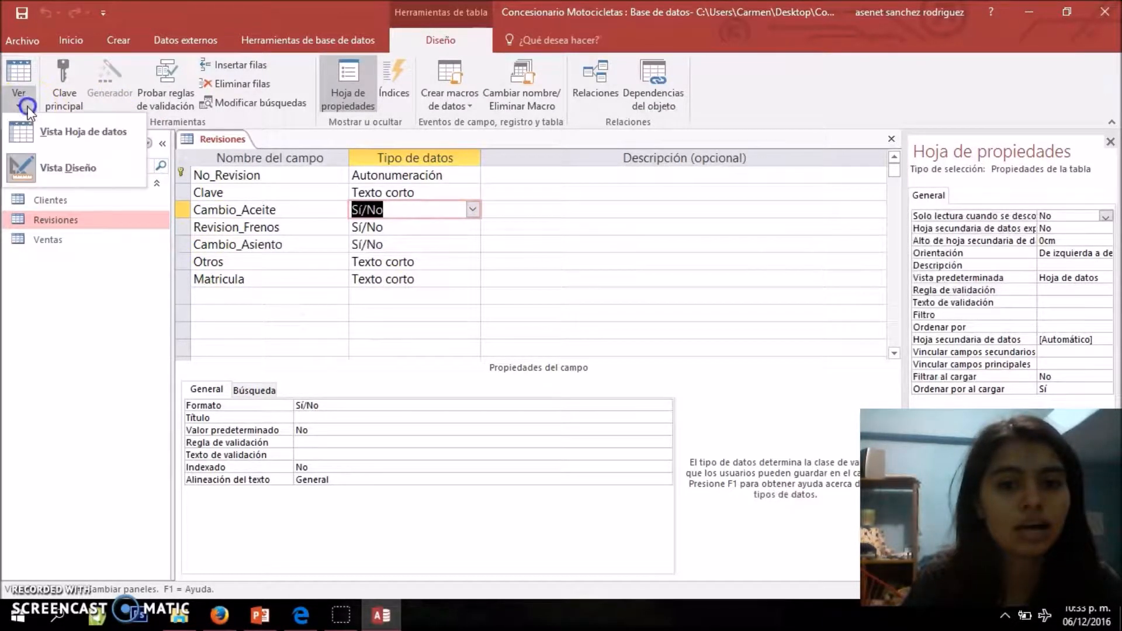
click(61, 131)
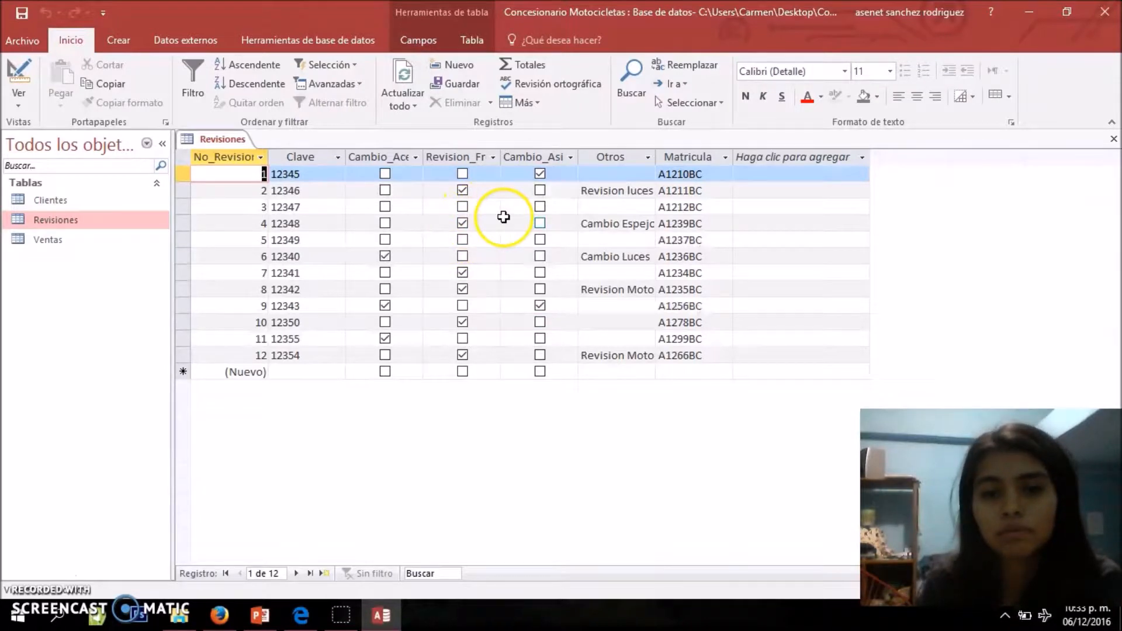
Mark the Revision_Frenos checkbox as yes for record 3 (Clave 12347) in the Revisiones table
click(463, 208)
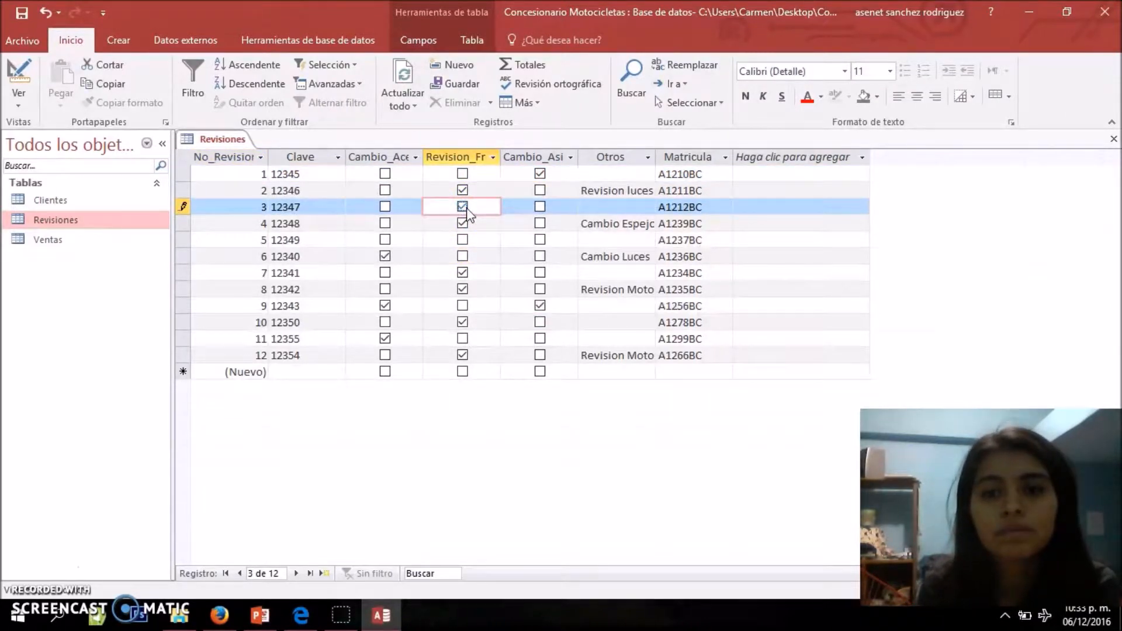
click(494, 232)
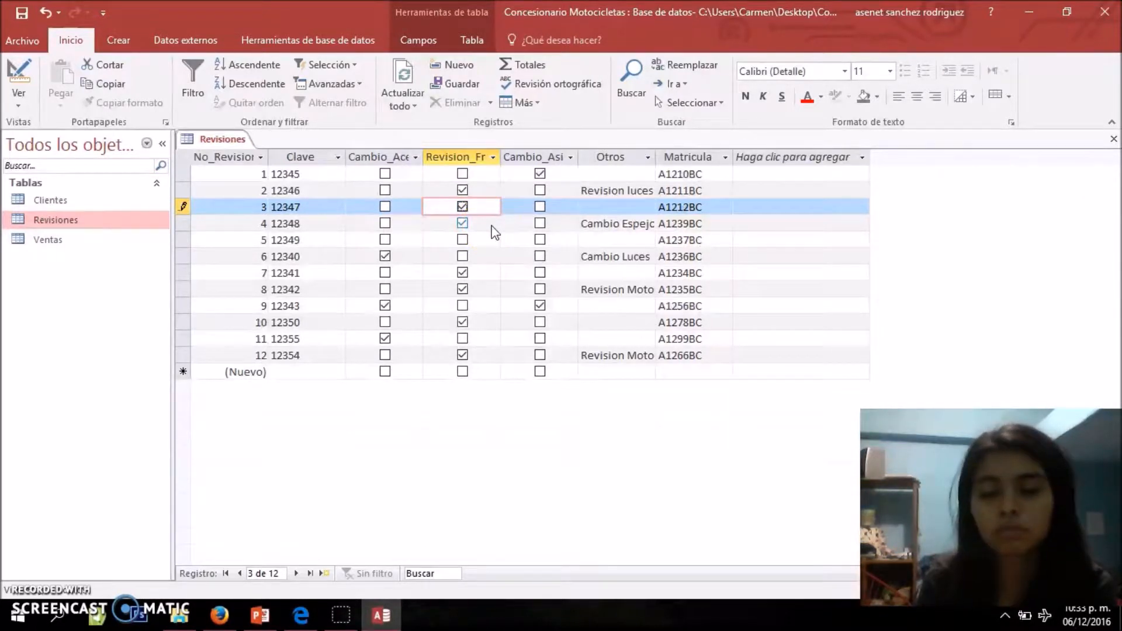
click(463, 208)
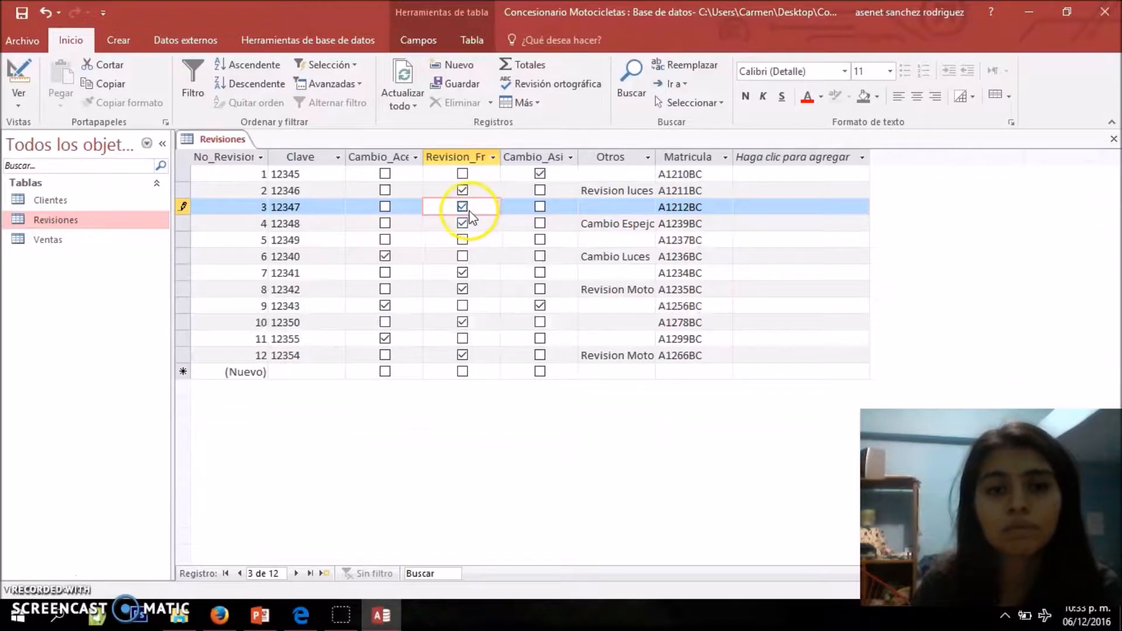
click(463, 208)
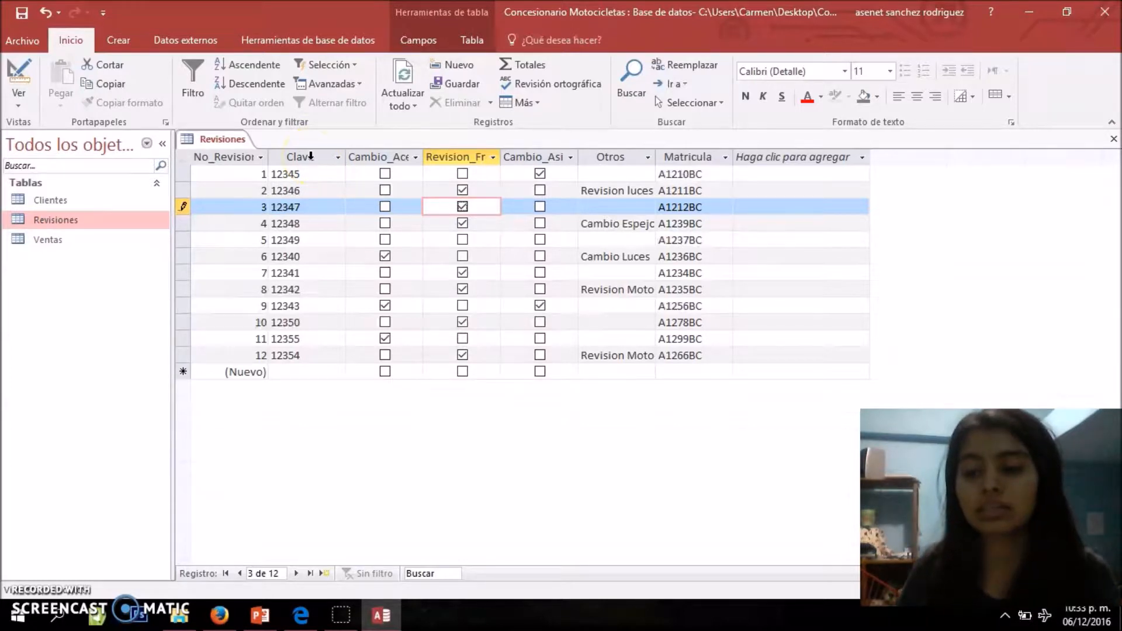
Close the Revisiones table
click(240, 140)
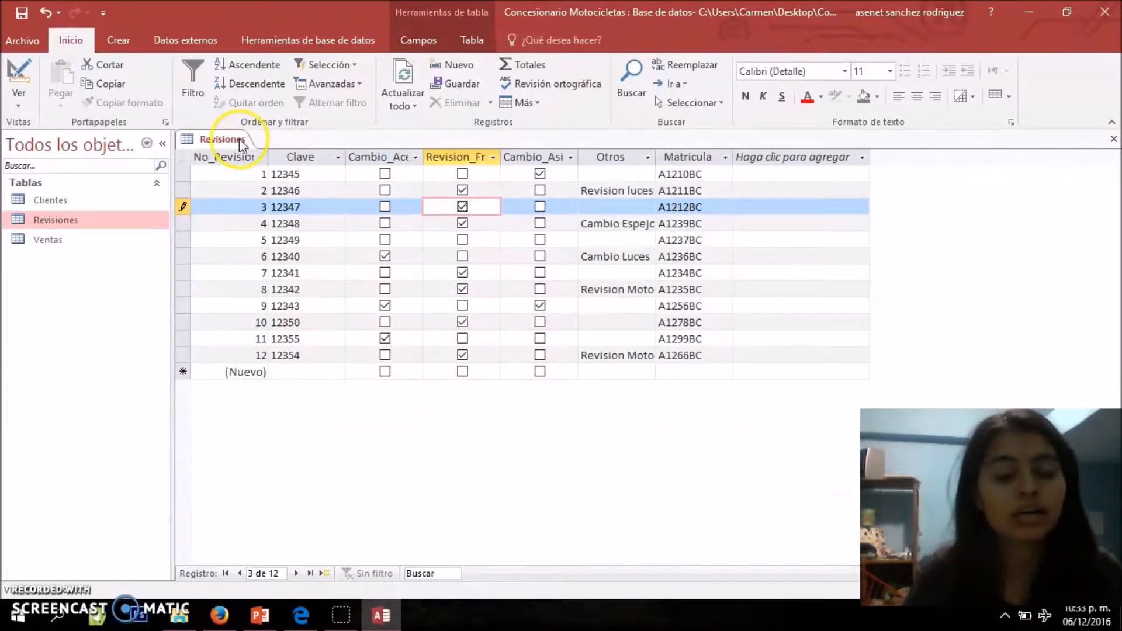
right_click(239, 144)
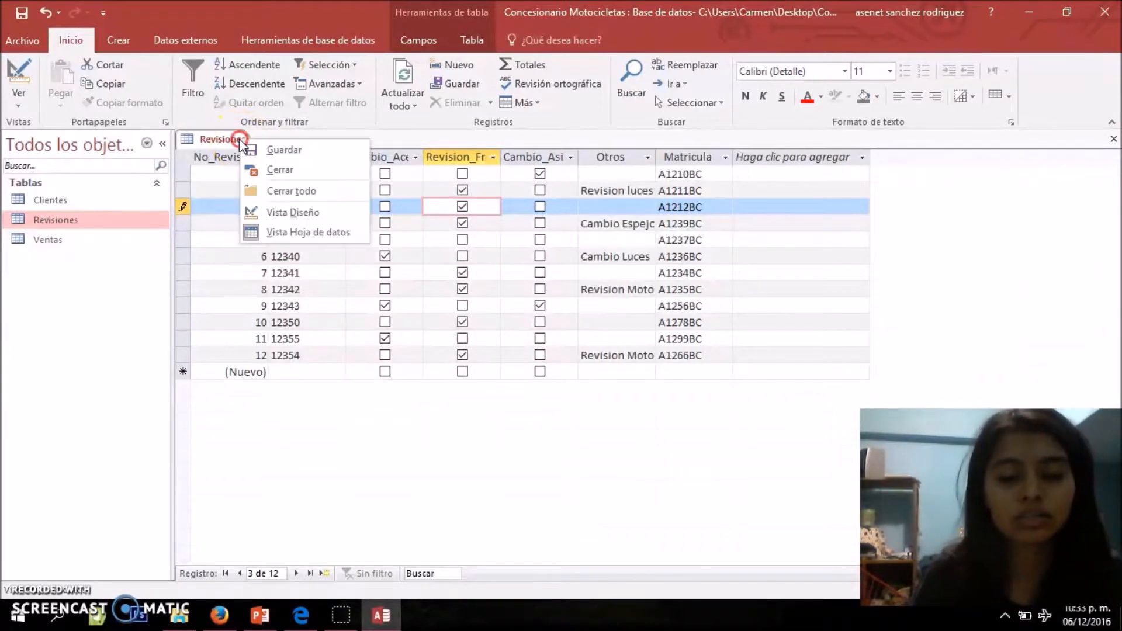
click(275, 170)
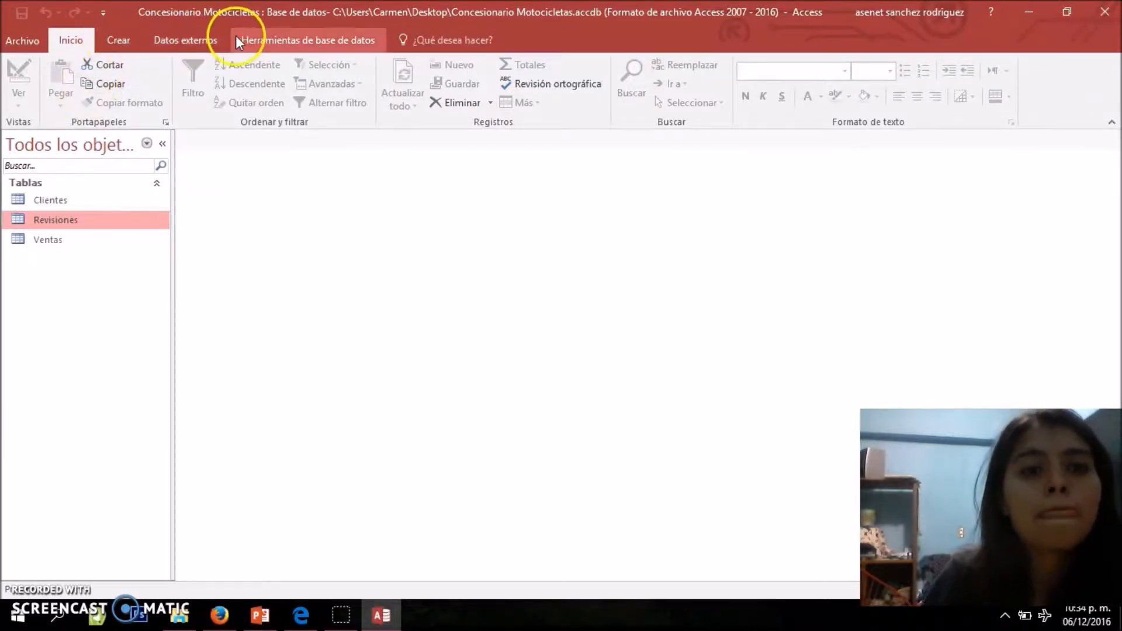
Open the database relationships layout and add the Clientes, Ventas and Revisiones tables to it
click(255, 39)
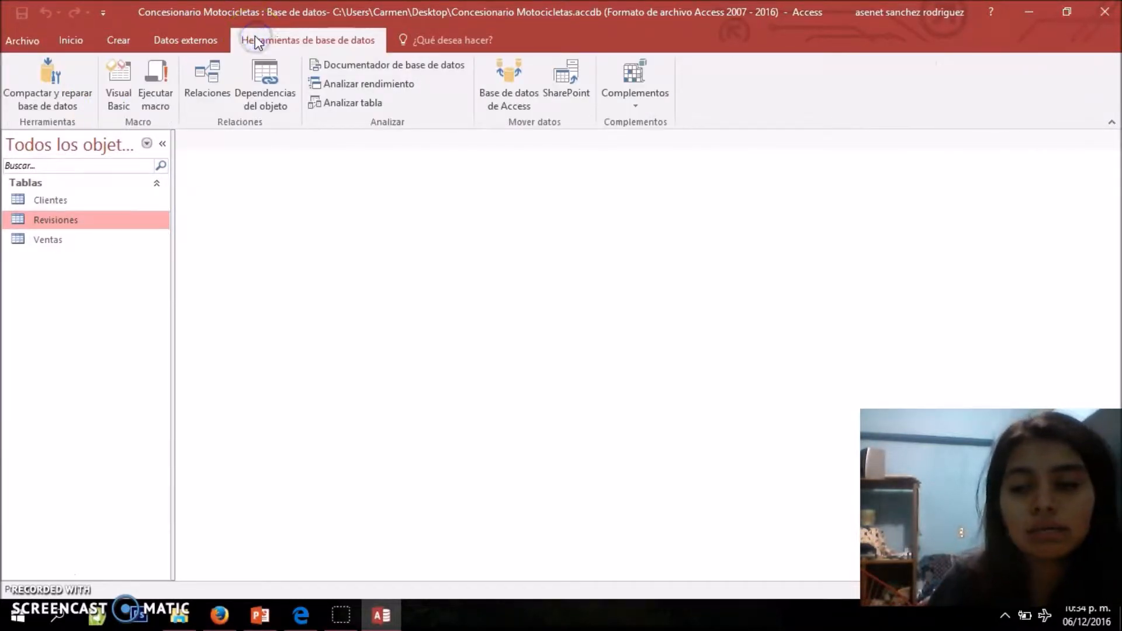
click(217, 86)
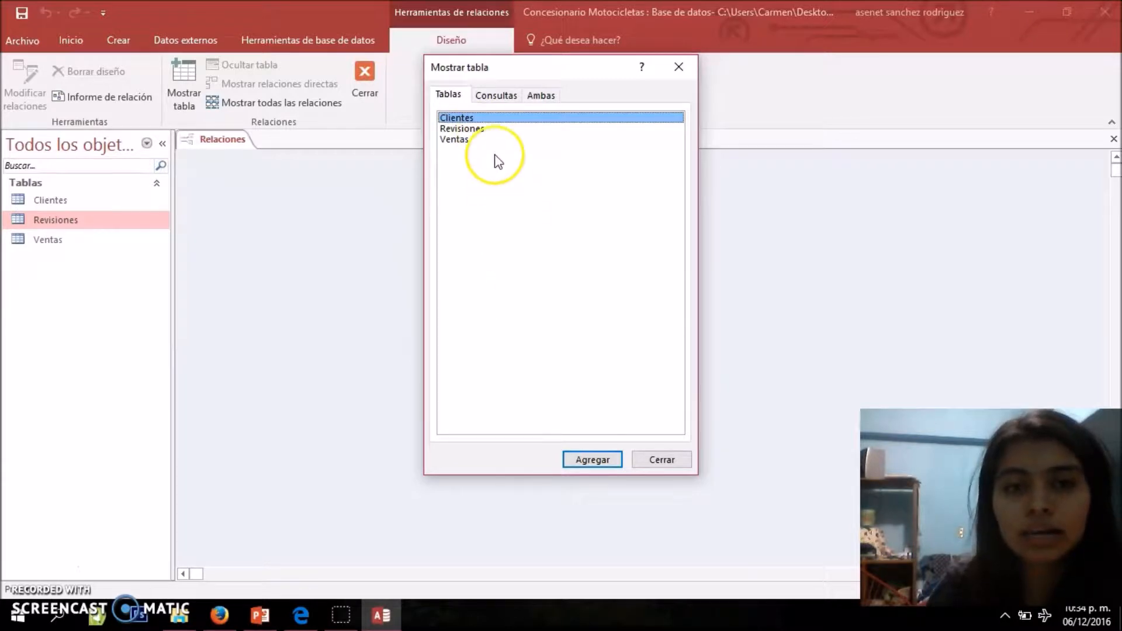
double_click(478, 119)
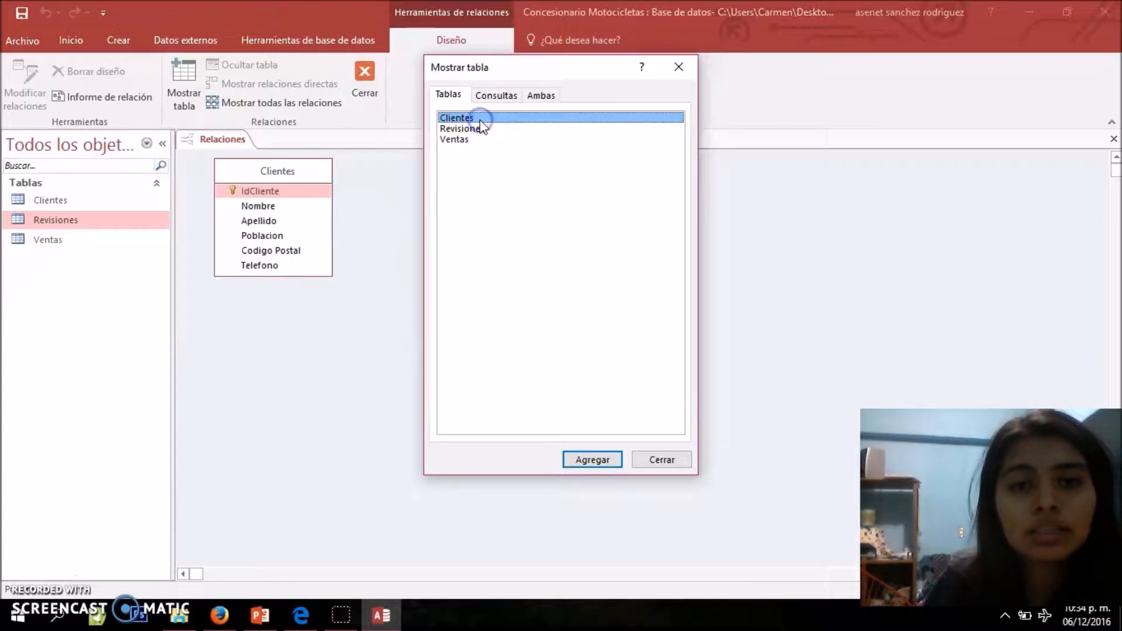
double_click(454, 140)
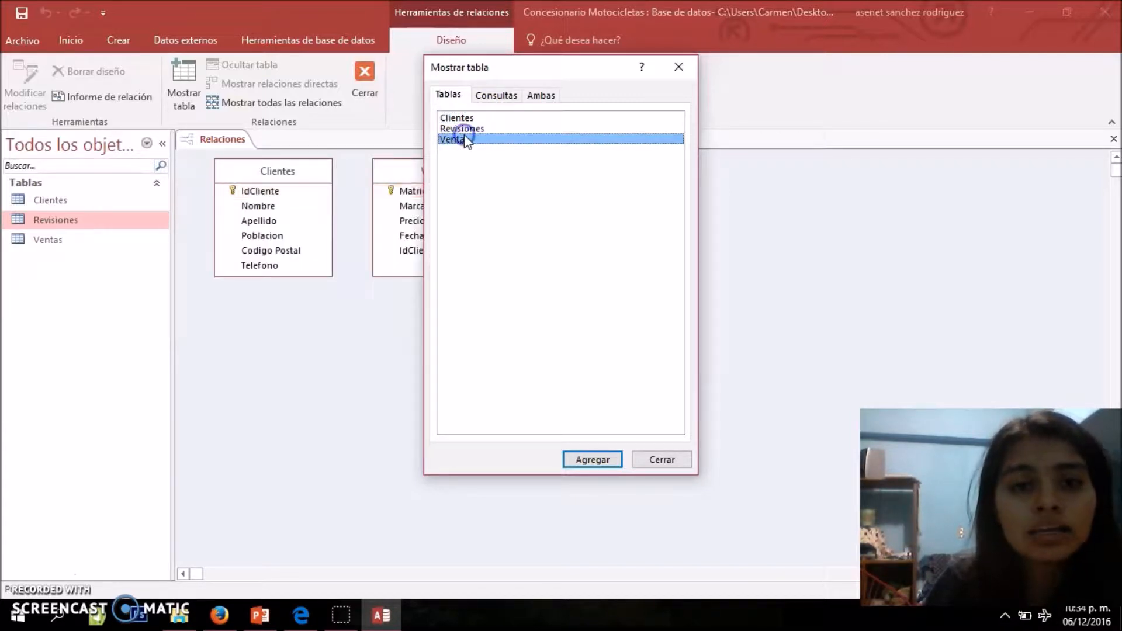
click(469, 136)
double_click(467, 129)
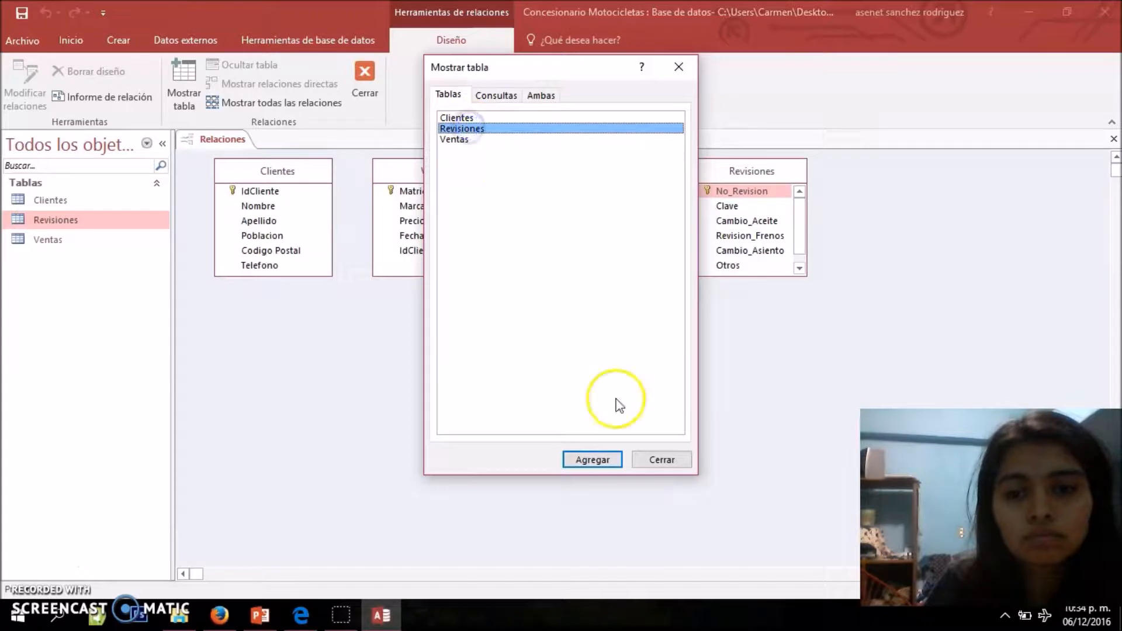
click(661, 460)
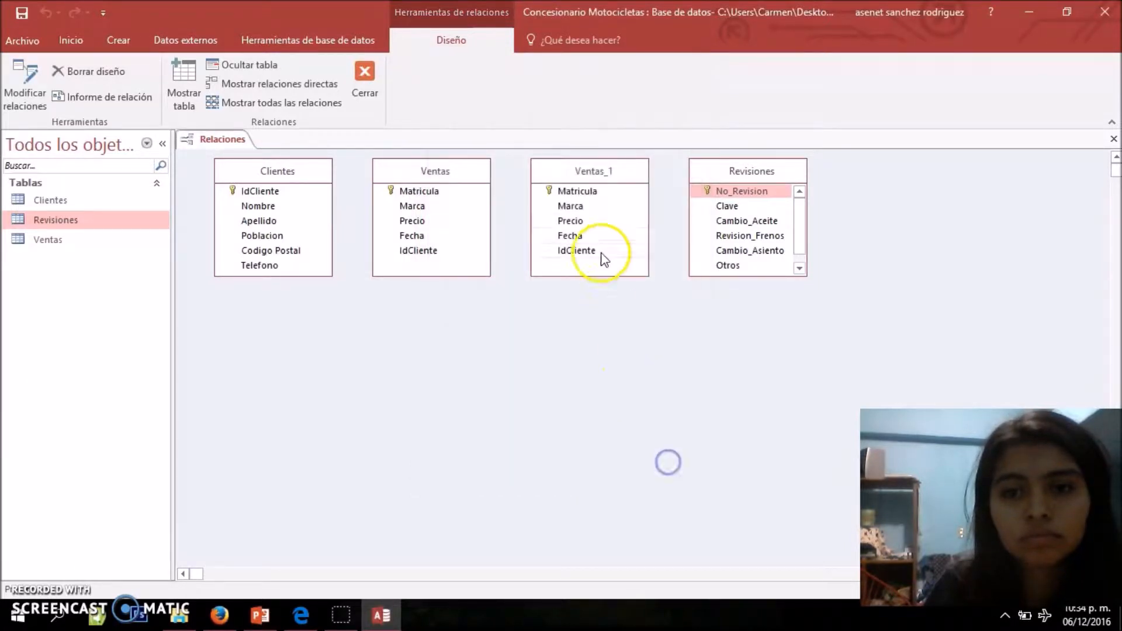
Remove the duplicate Ventas table from the relationships layout and move the Revisiones table close beside Ventas
click(581, 165)
right_click(581, 165)
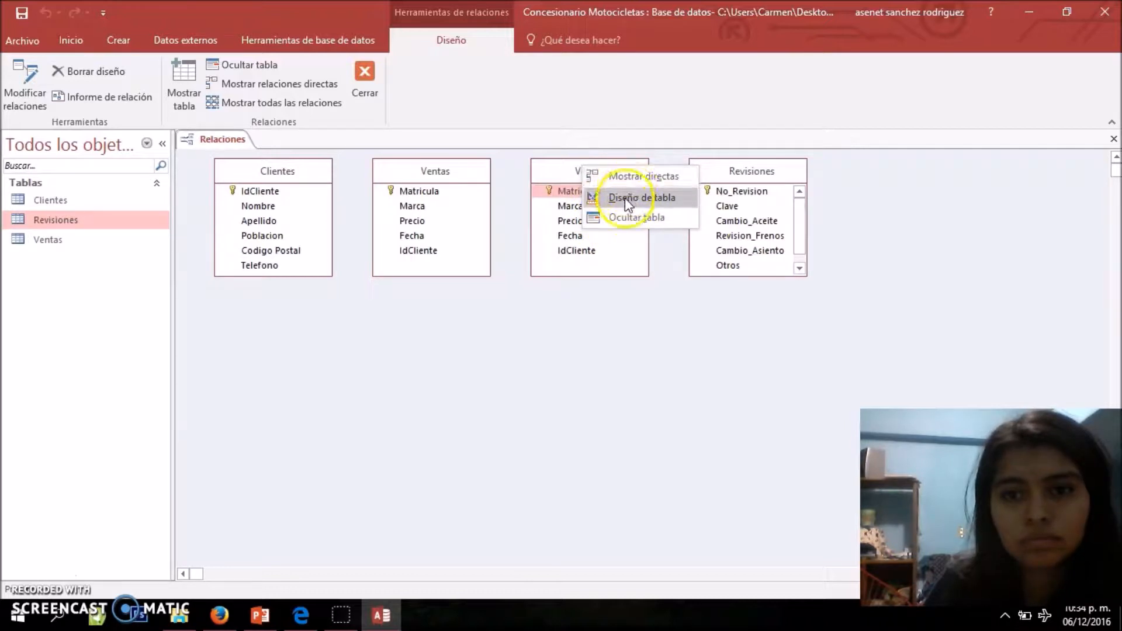
click(559, 171)
right_click(560, 171)
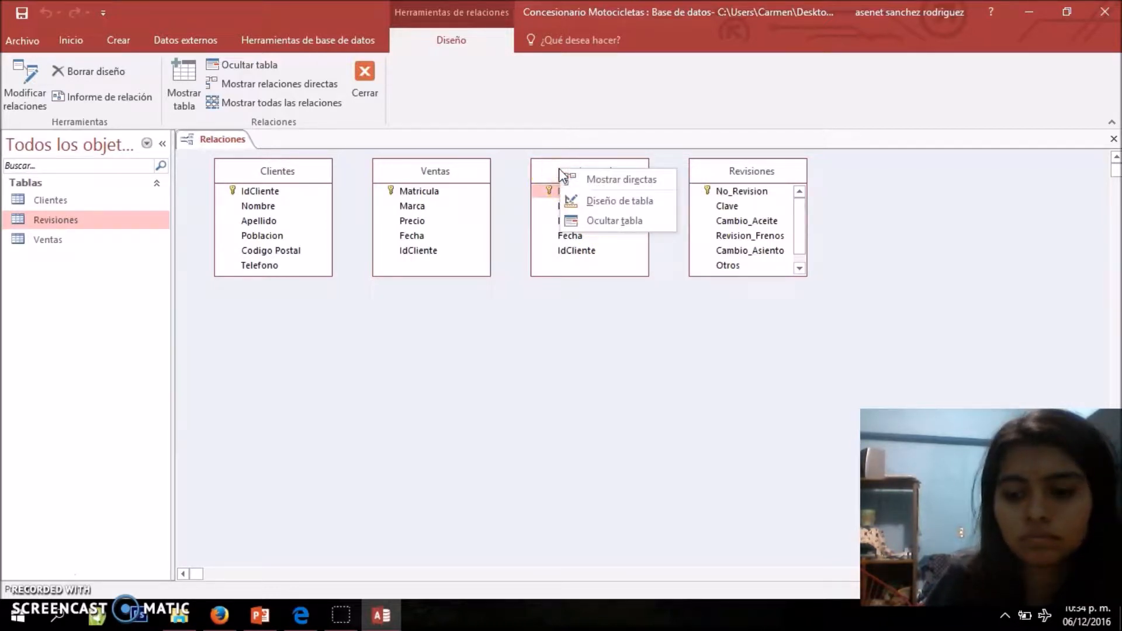
click(559, 168)
key(Delete)
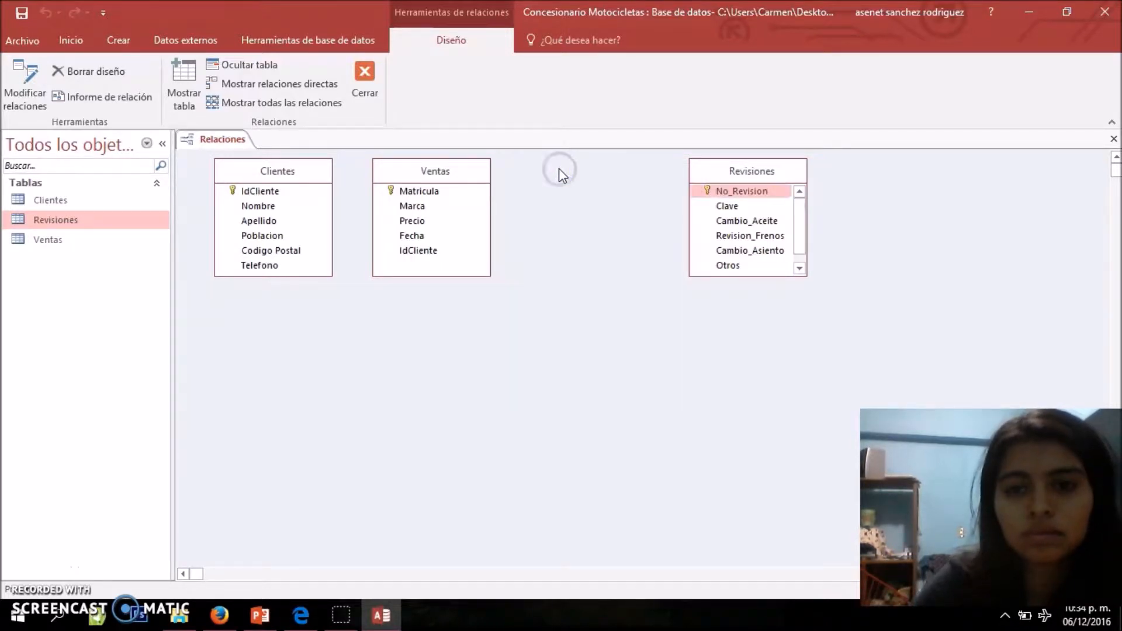
drag(708, 171, 581, 174)
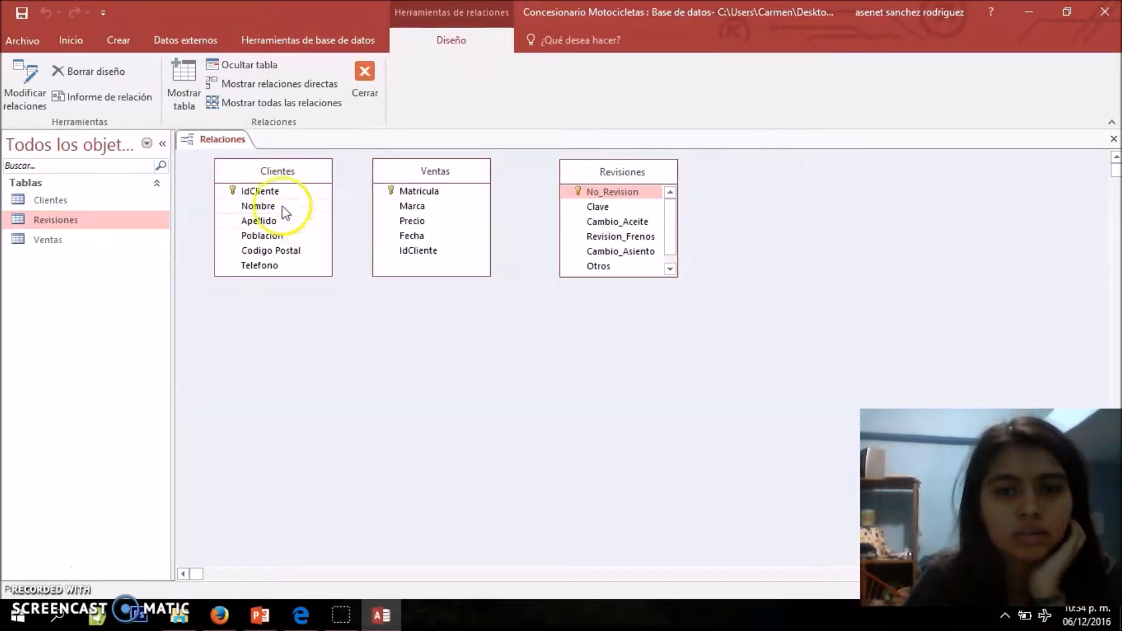
drag(655, 175, 623, 170)
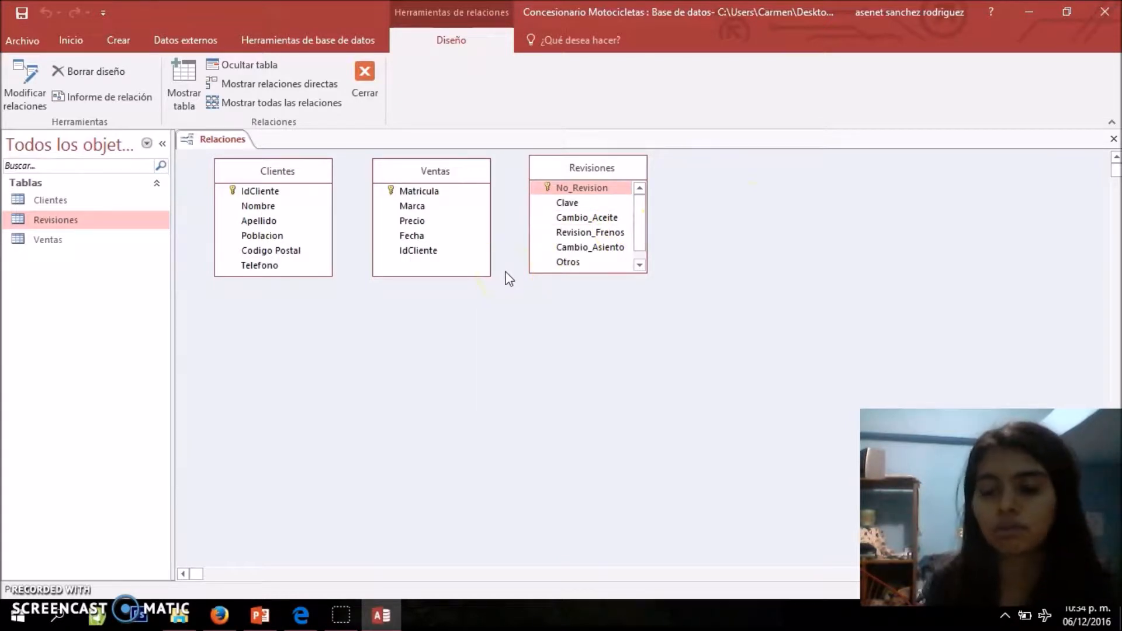
Create a relationship from IdCliente in Clientes to IdCliente in Ventas with referential integrity enforced
click(287, 192)
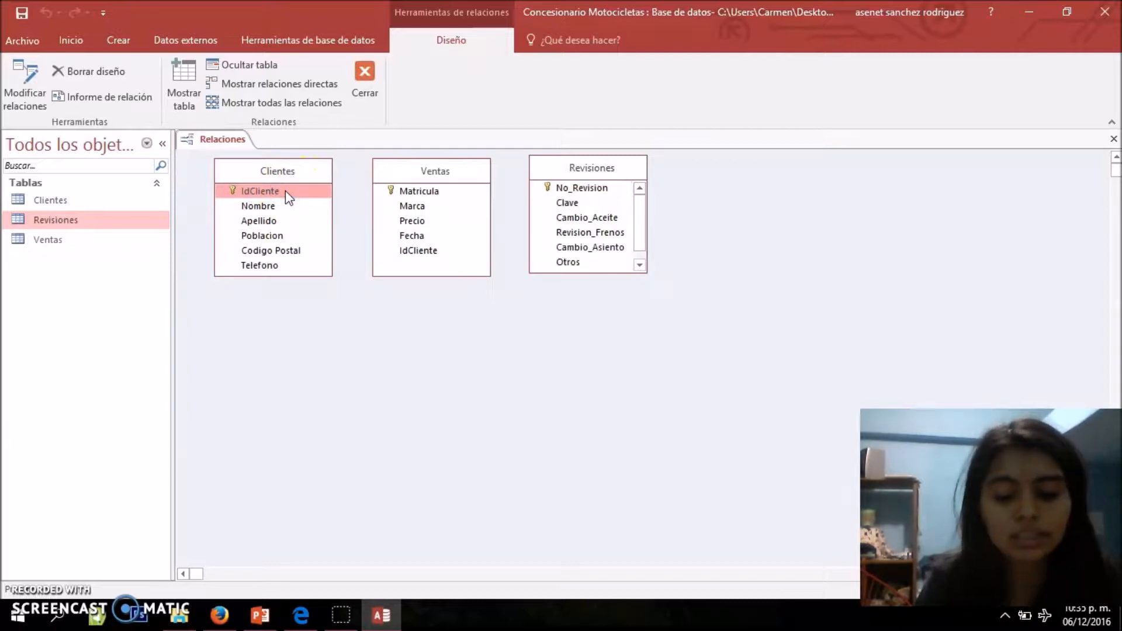
click(270, 191)
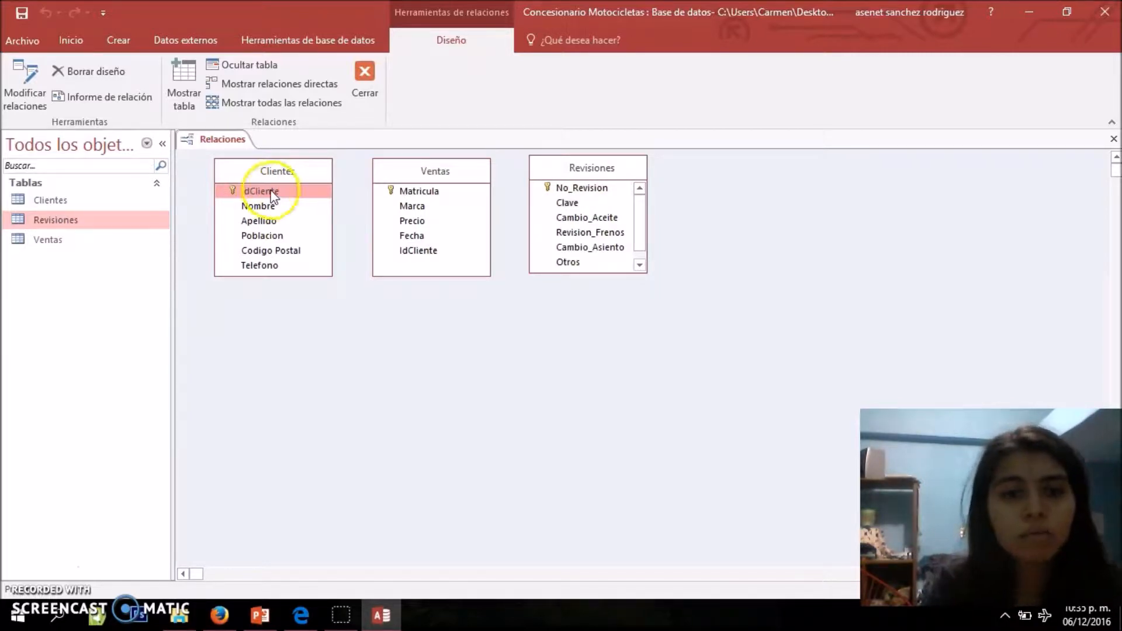
click(270, 192)
drag(270, 191, 413, 249)
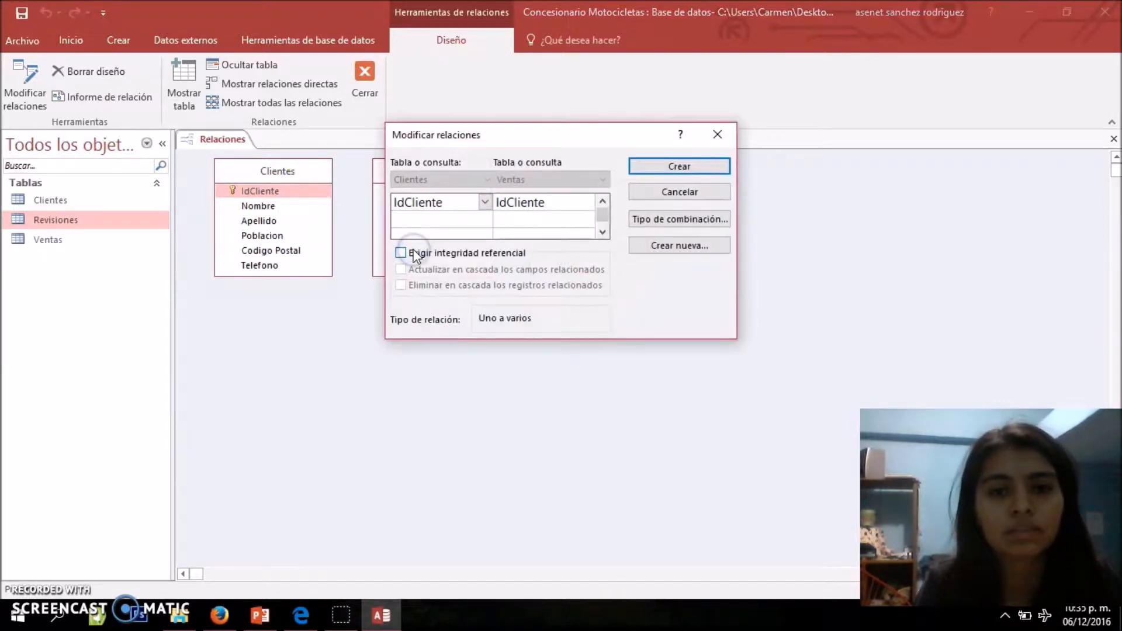
click(440, 258)
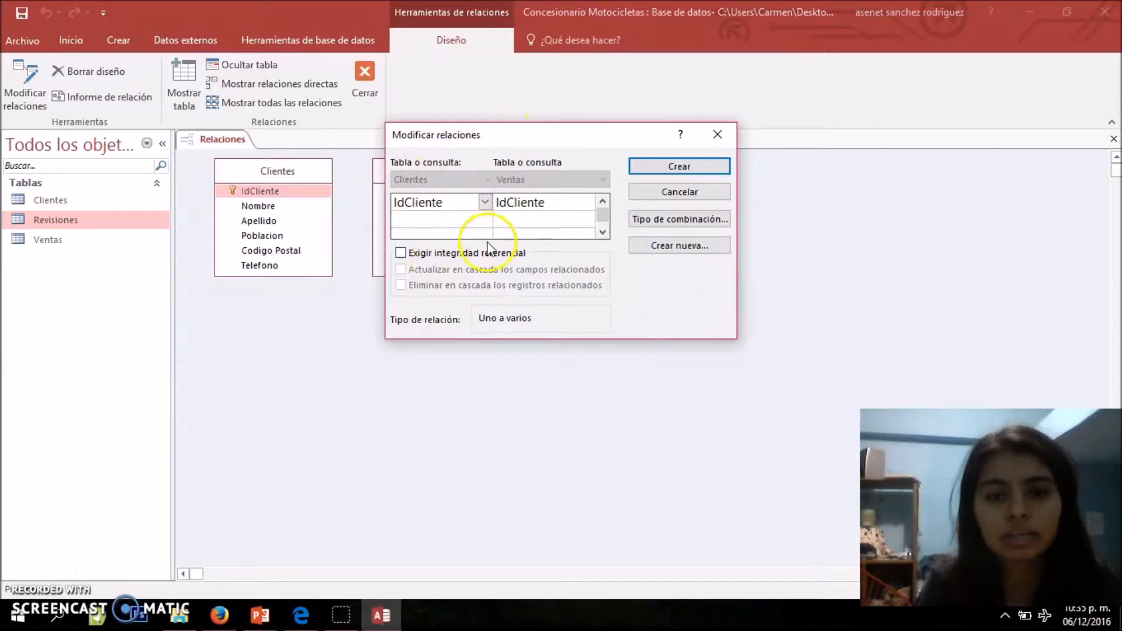
drag(558, 142, 577, 127)
click(440, 239)
click(689, 157)
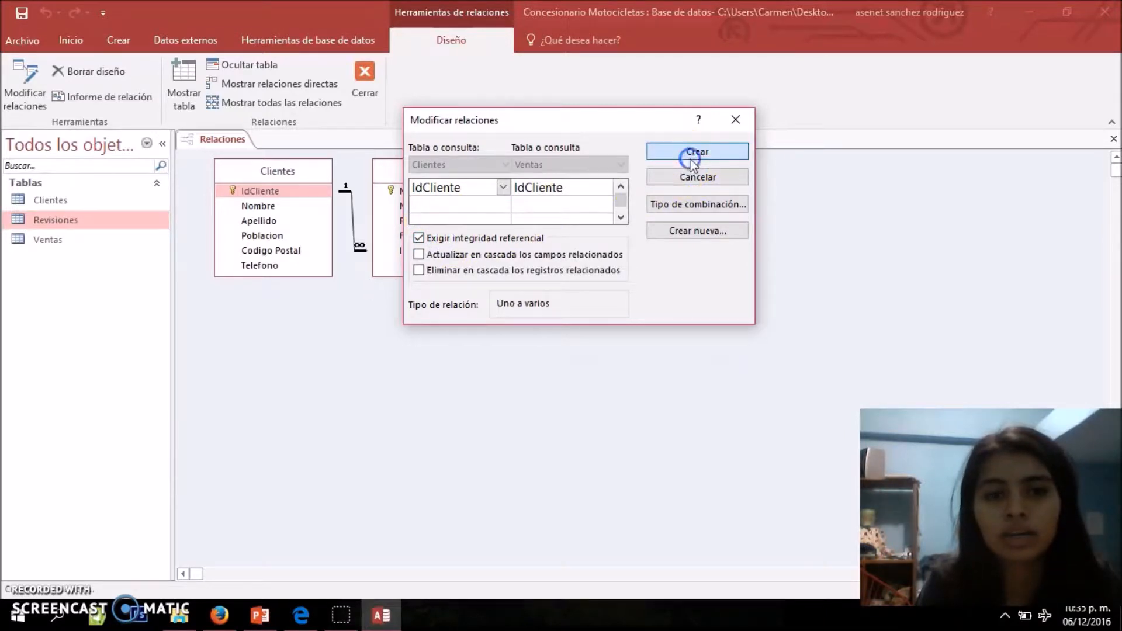
Enlarge the Revisiones box to fit all its fields and link Matricula in Ventas to Matricula in Revisiones
click(419, 191)
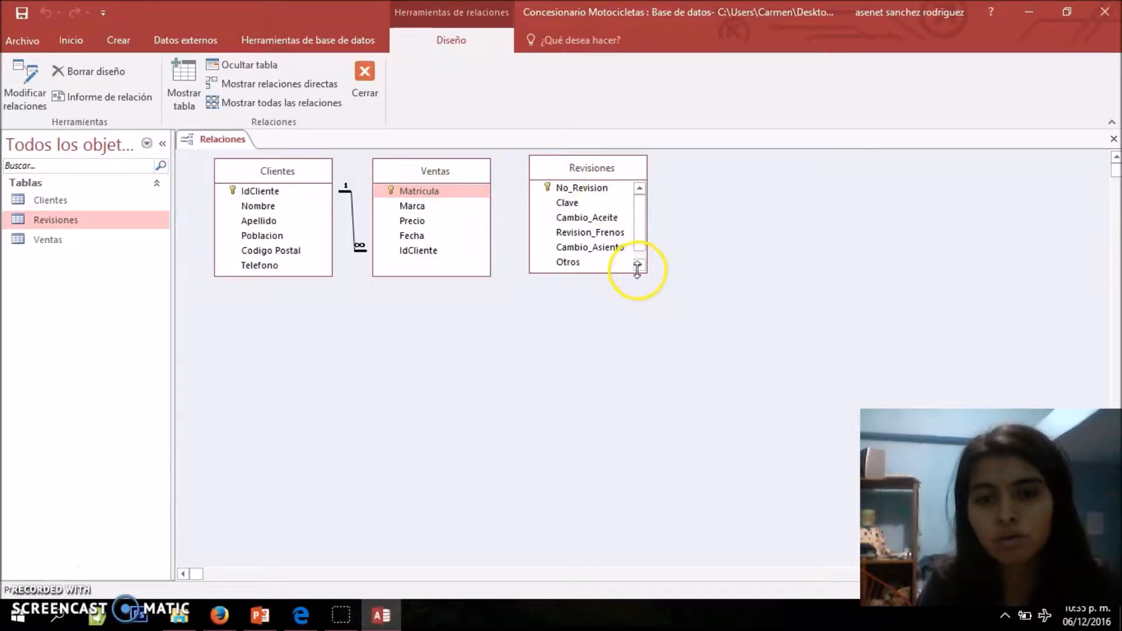
drag(644, 272, 651, 306)
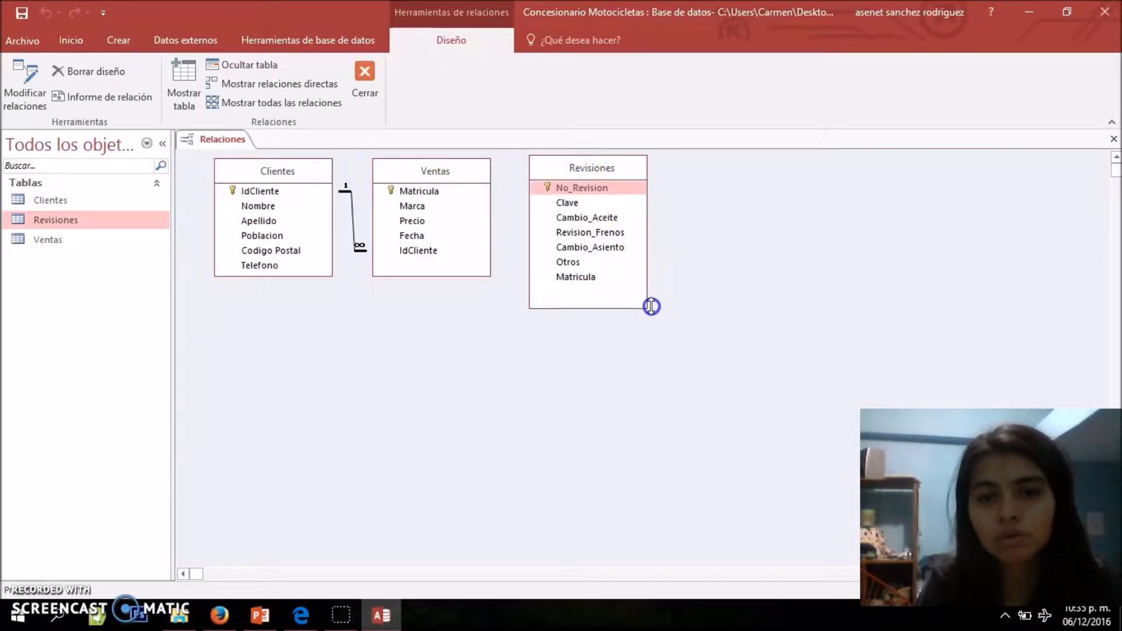
click(428, 189)
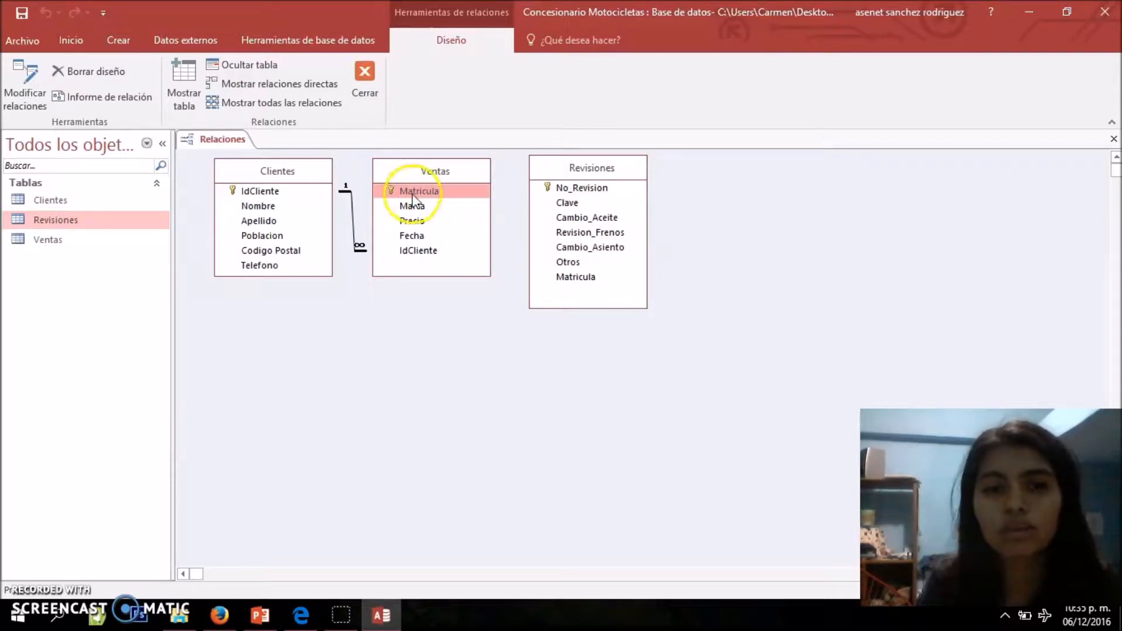
drag(413, 198, 573, 277)
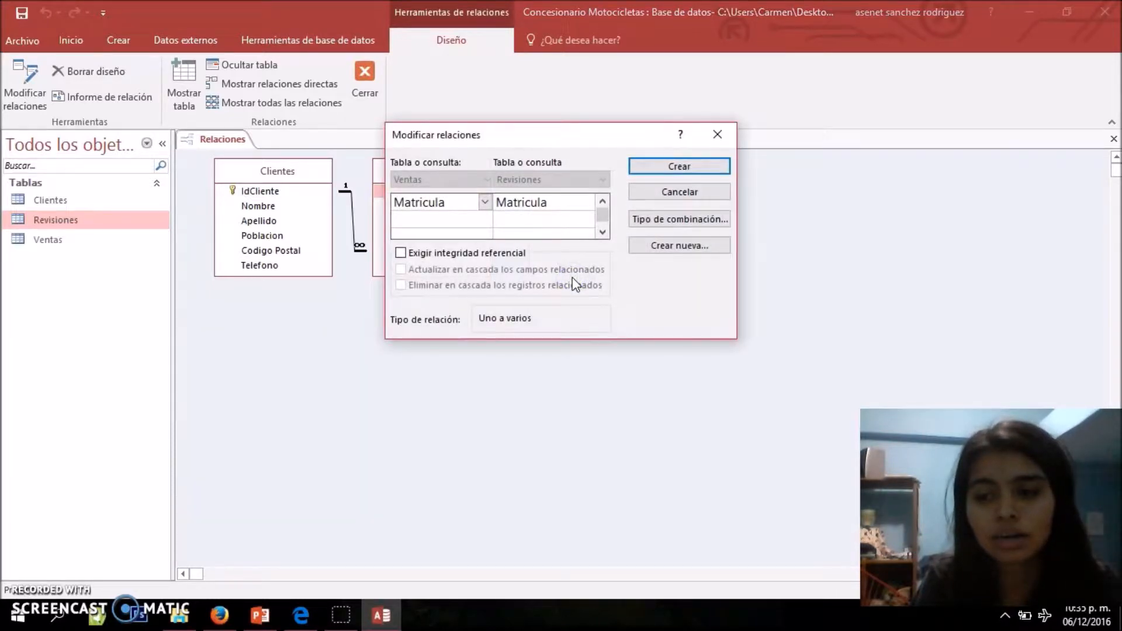
Try to create the Ventas–Revisiones relationship on Matricula with referential integrity enforced
click(426, 252)
click(690, 162)
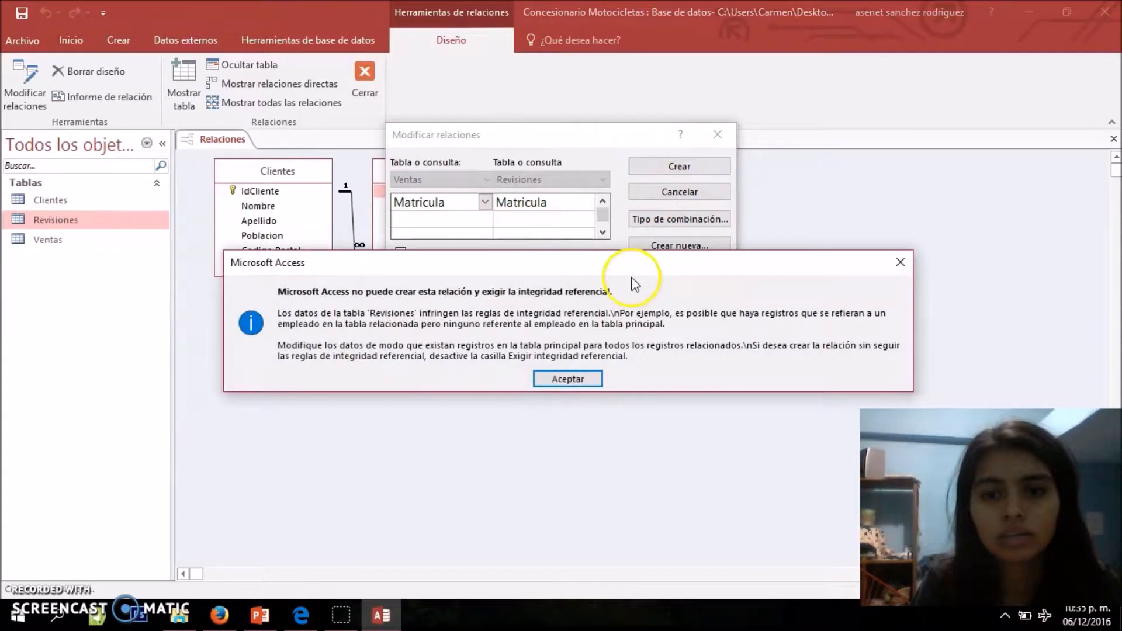
click(583, 381)
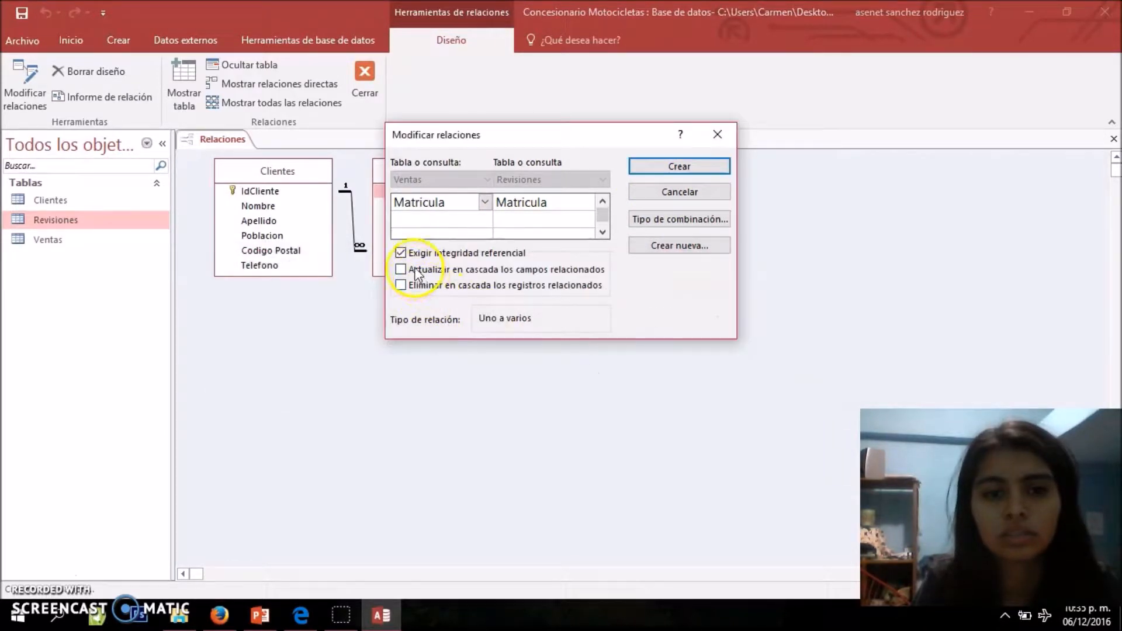
Turn off referential integrity for the Matricula link between Ventas and Revisiones and create the relationship
click(408, 253)
click(459, 286)
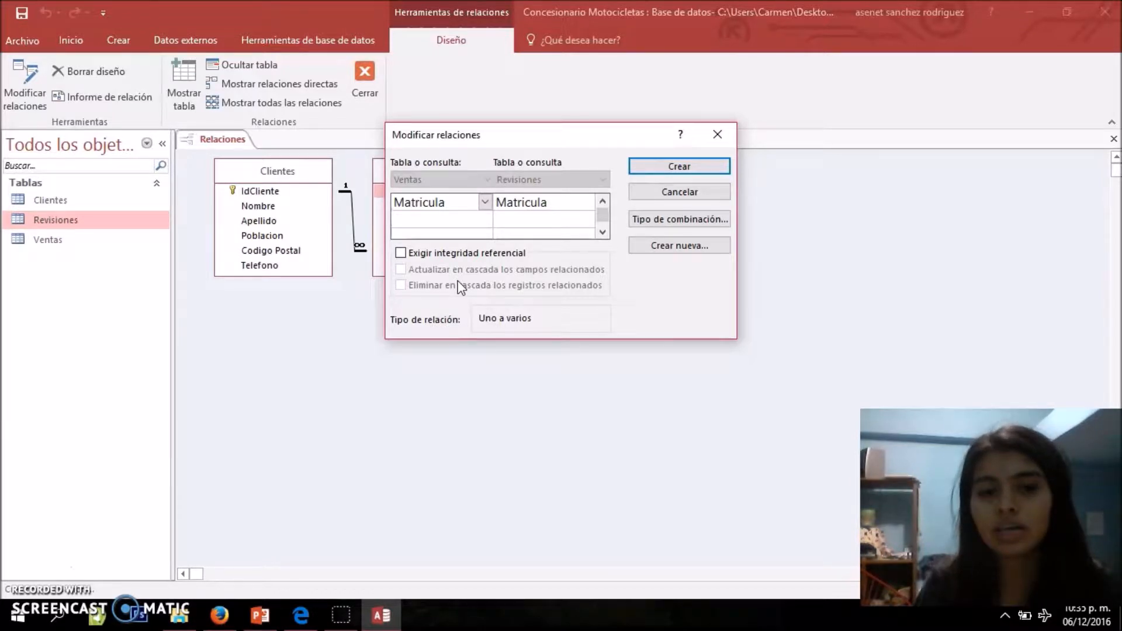
click(657, 178)
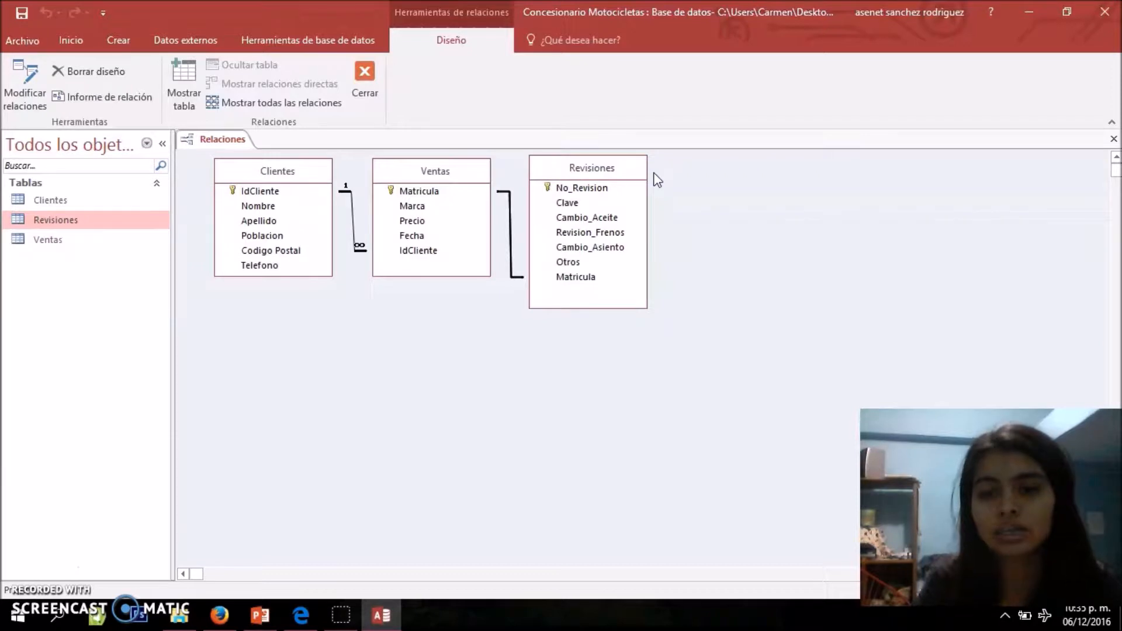
Save the relationships layout of the Clientes, Ventas and Revisiones tables
right_click(242, 143)
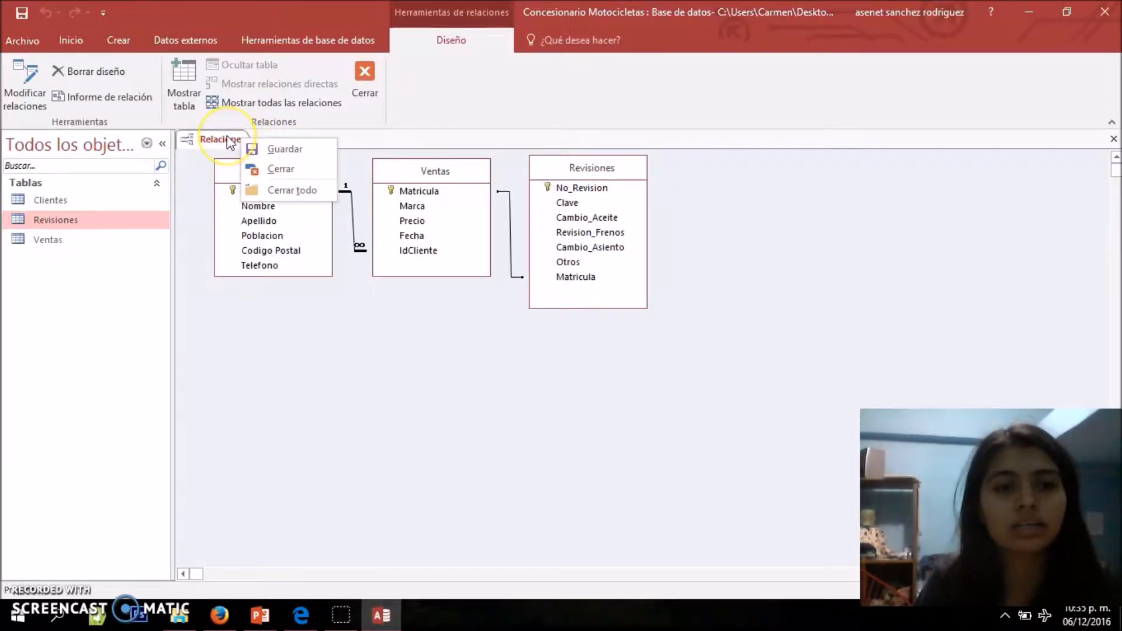
click(267, 146)
Open the Clientes table and inspect the related sales records of the first two clients, collapsing them again
double_click(70, 202)
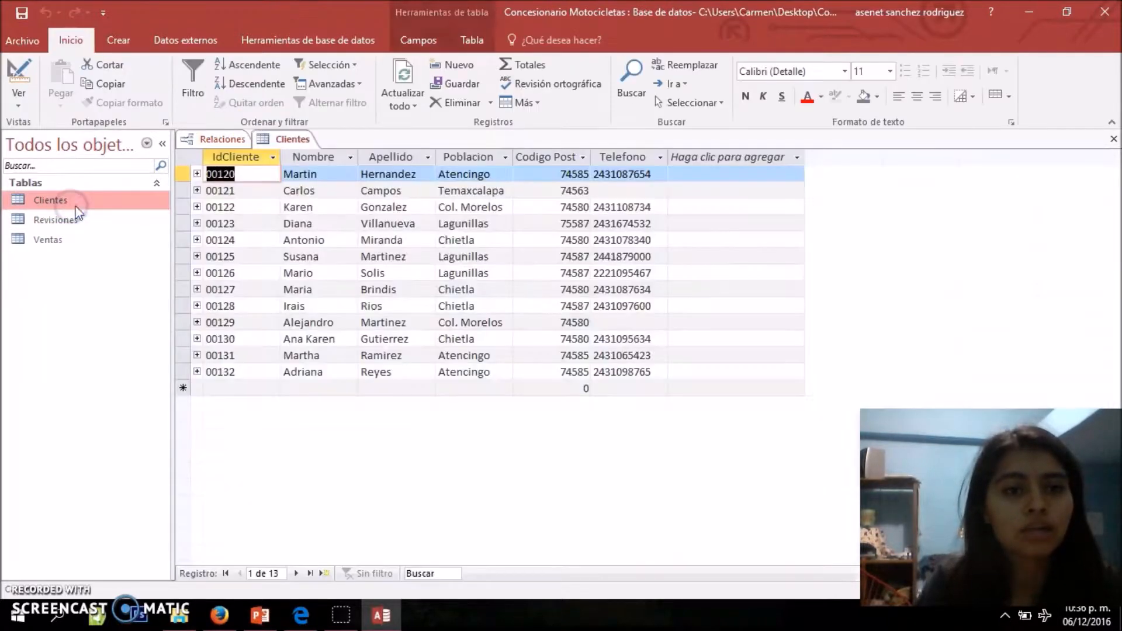
click(198, 174)
click(278, 212)
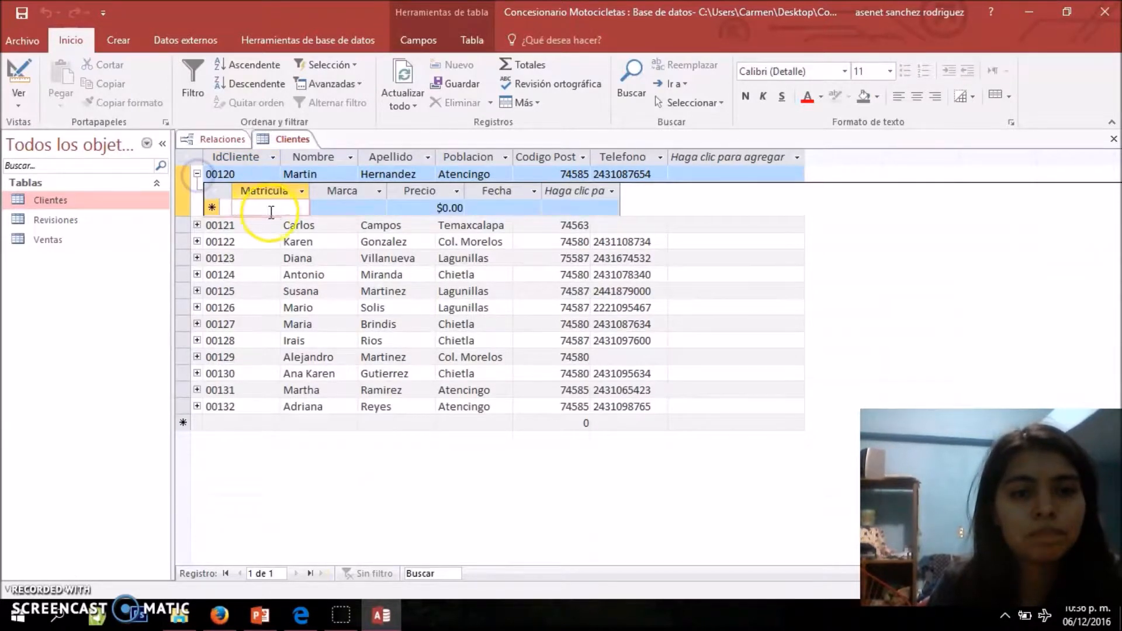
key(Tab)
key(Tab)
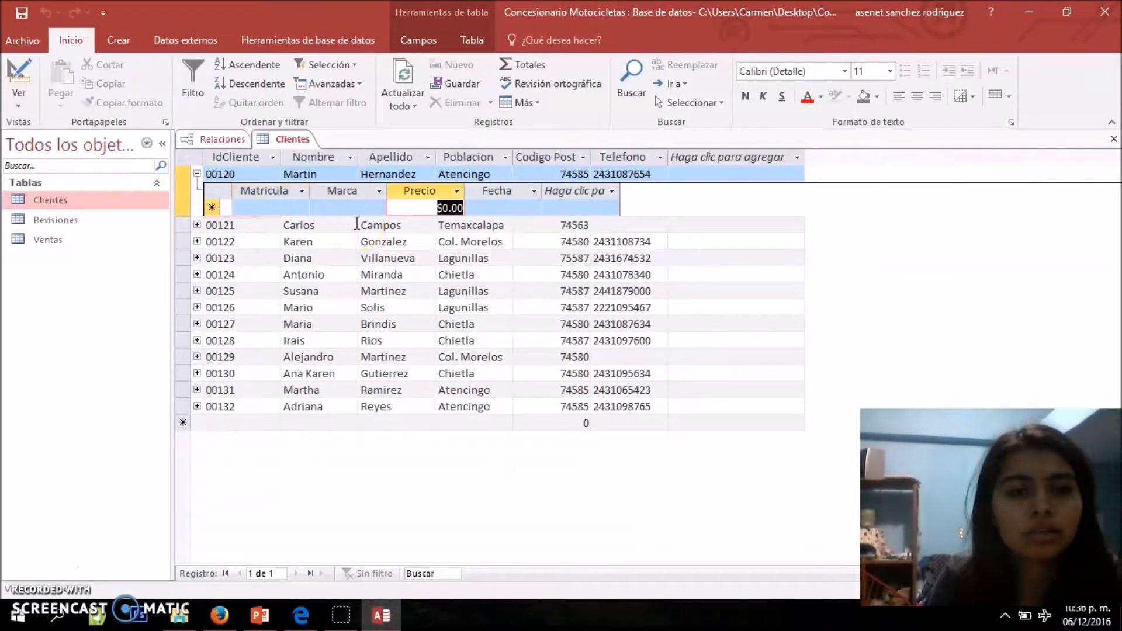
key(shift+Tab)
key(shift+Tab)
click(250, 211)
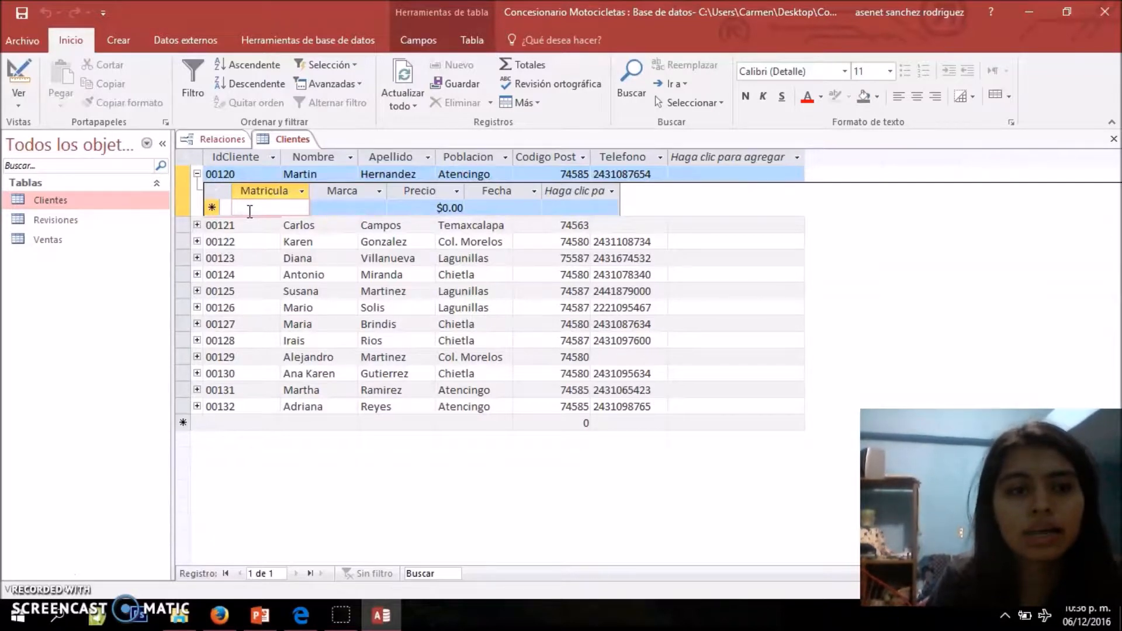
click(198, 225)
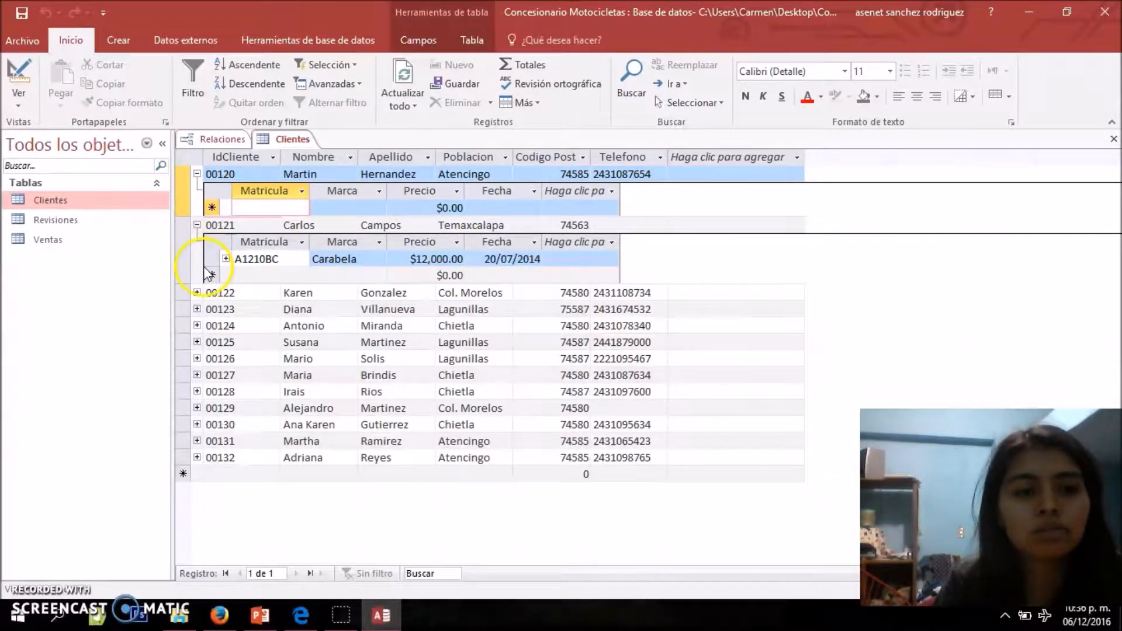
click(198, 226)
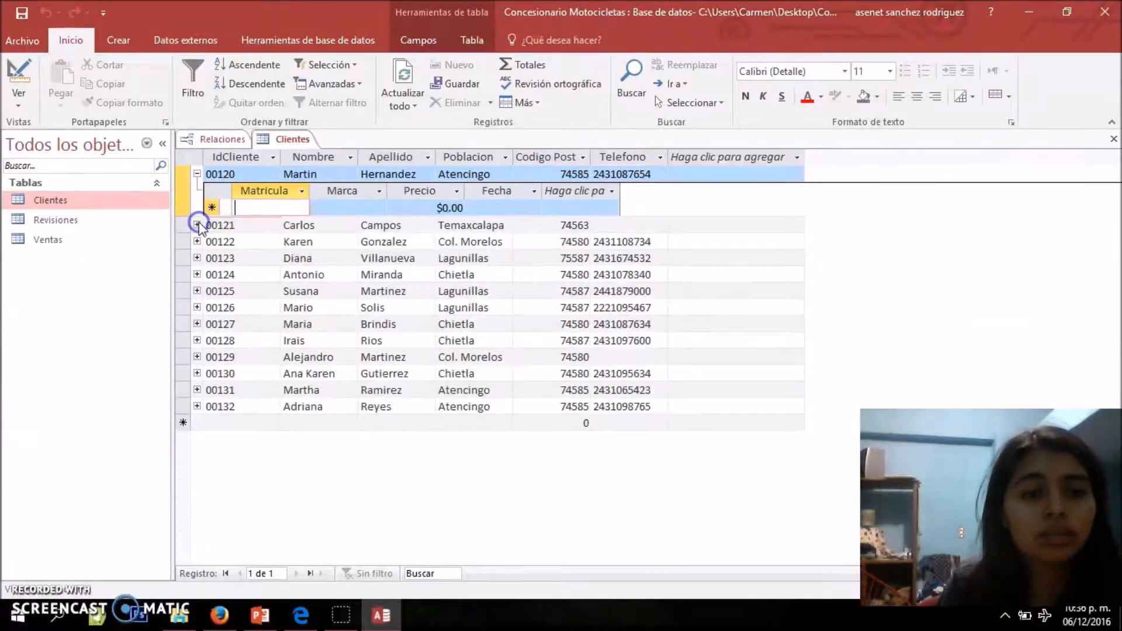
click(197, 175)
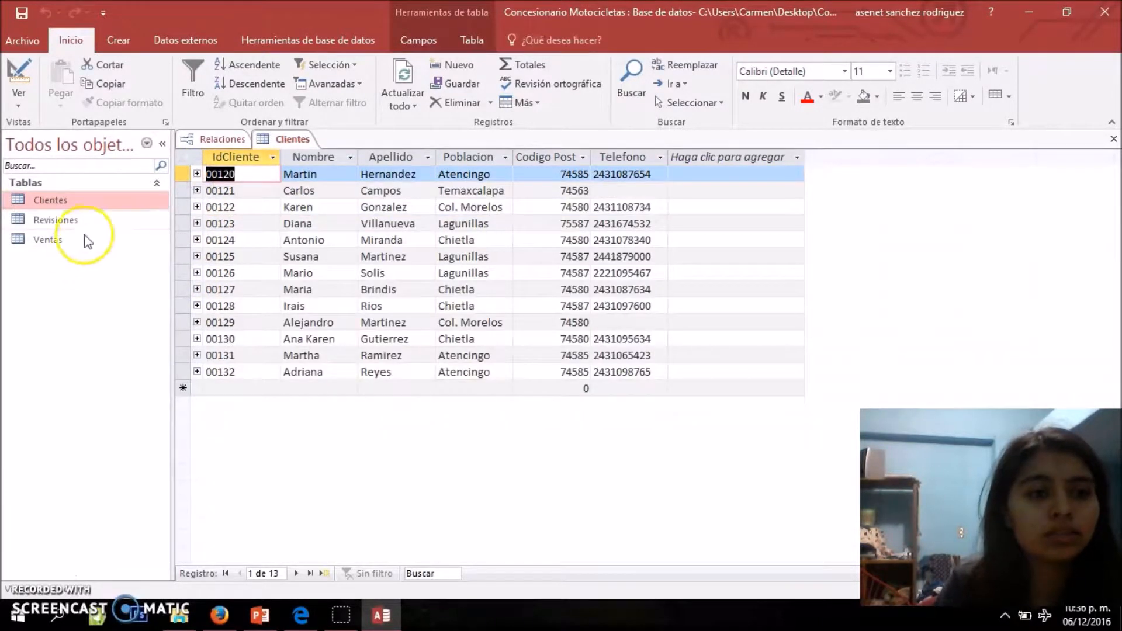
Open the Revisiones and Ventas tables and expand the related revisions of the first sale
double_click(91, 216)
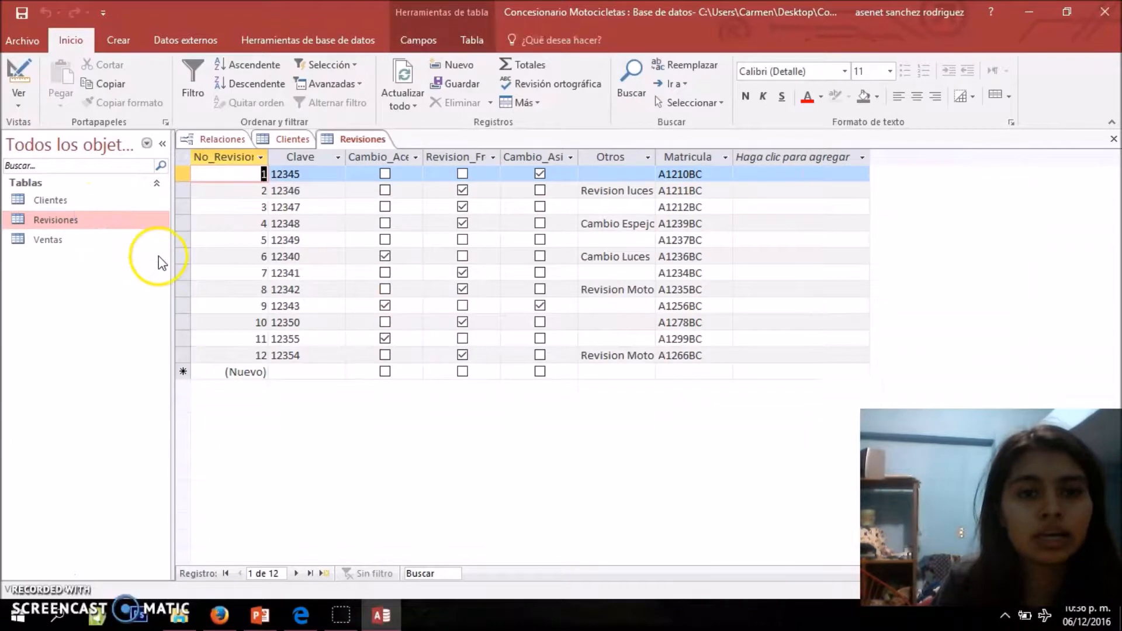
double_click(66, 241)
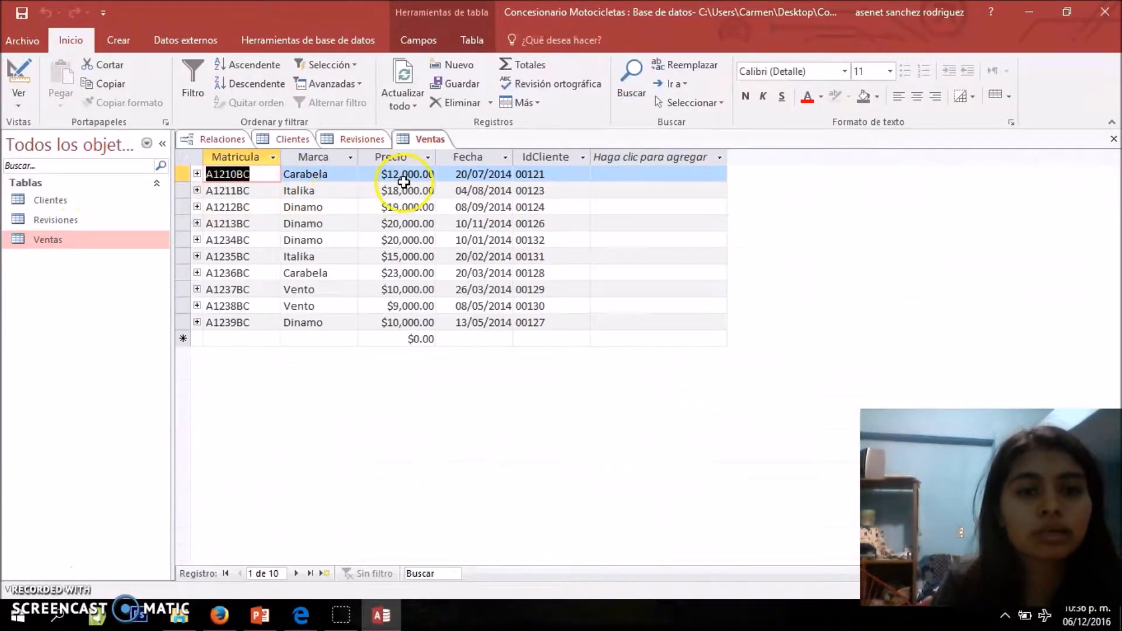
click(197, 175)
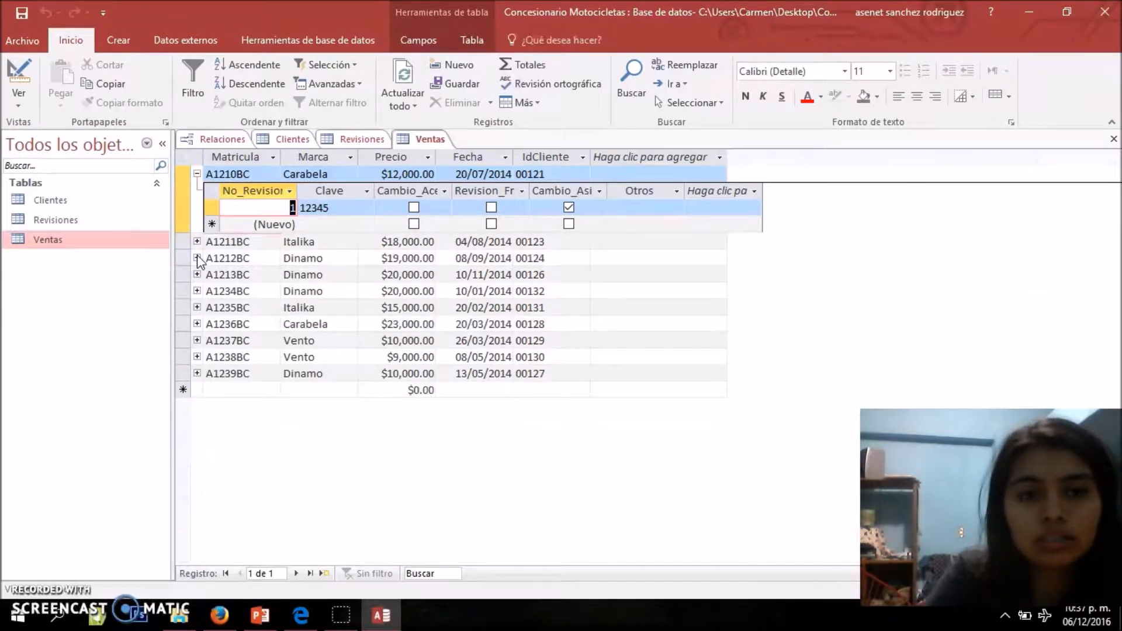
Close the relationships window and all open tables at once
right_click(444, 141)
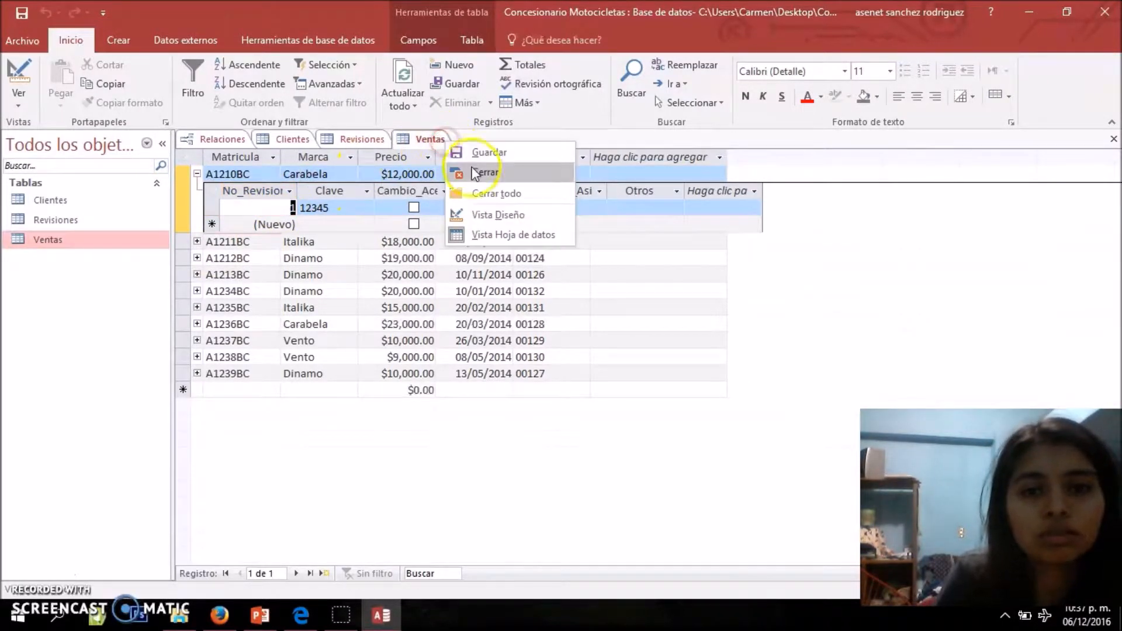
click(491, 188)
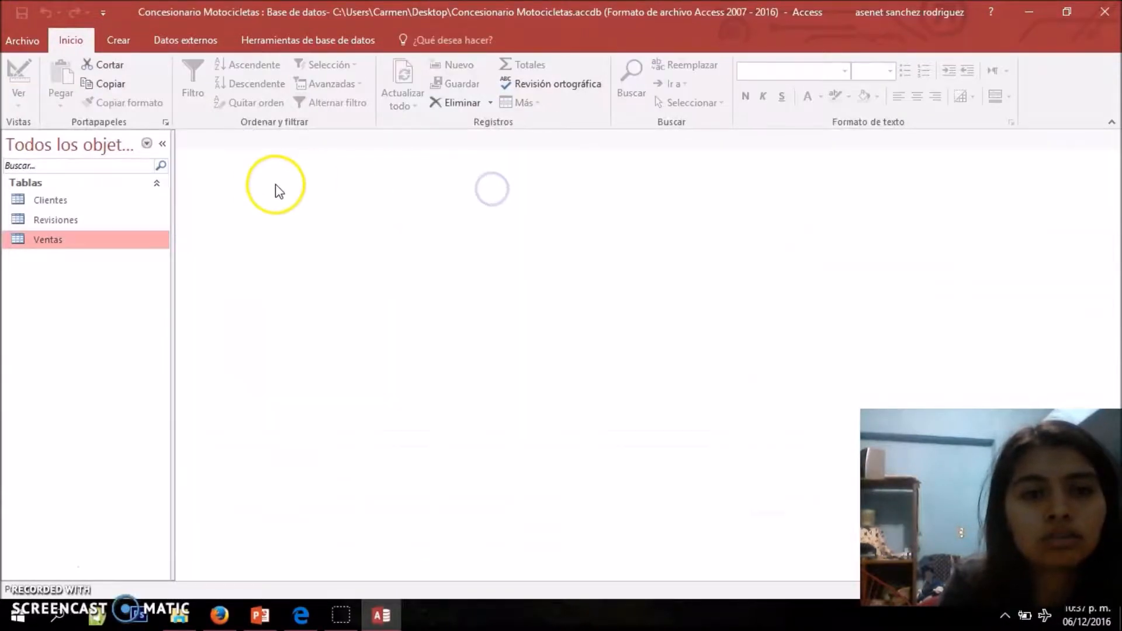
click(89, 298)
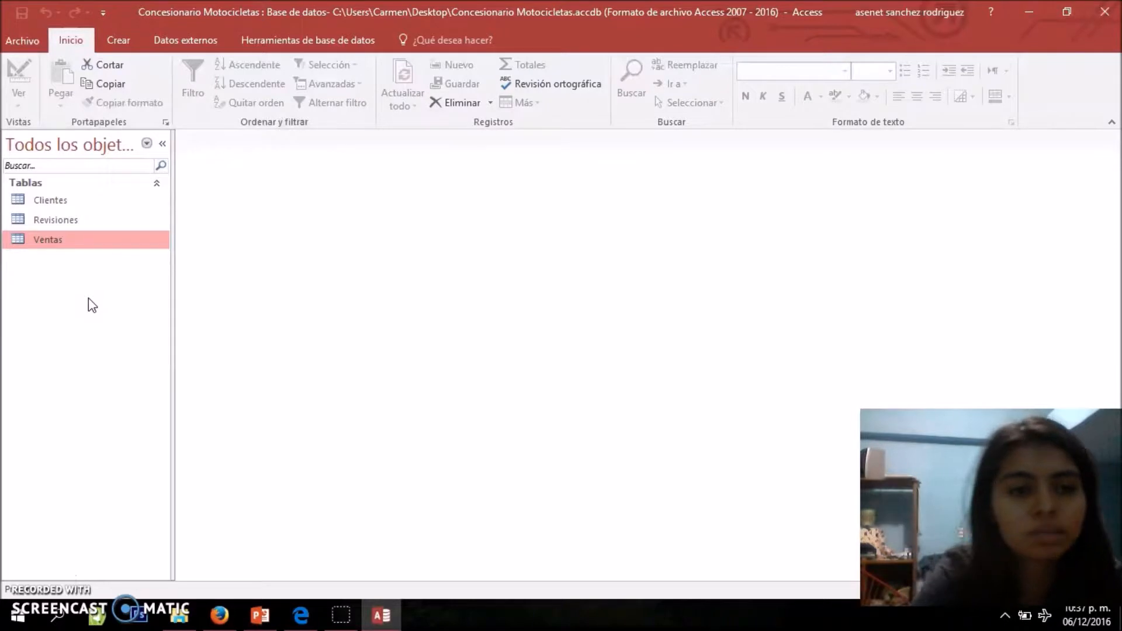
Create a new query in design view based on the Clientes table
click(121, 42)
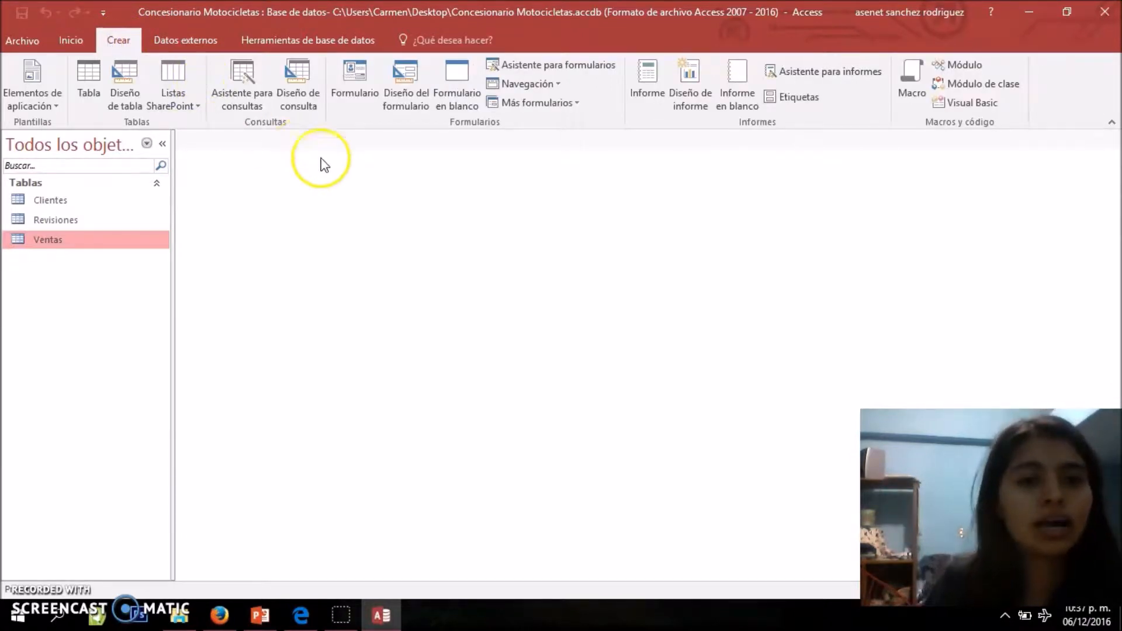
click(296, 100)
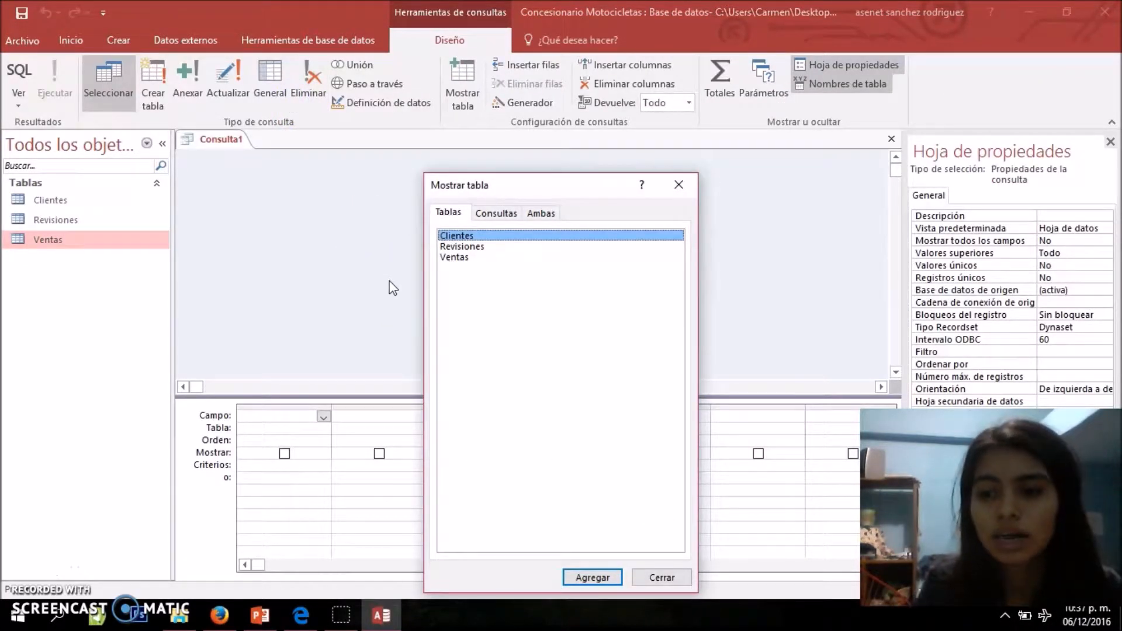
click(451, 261)
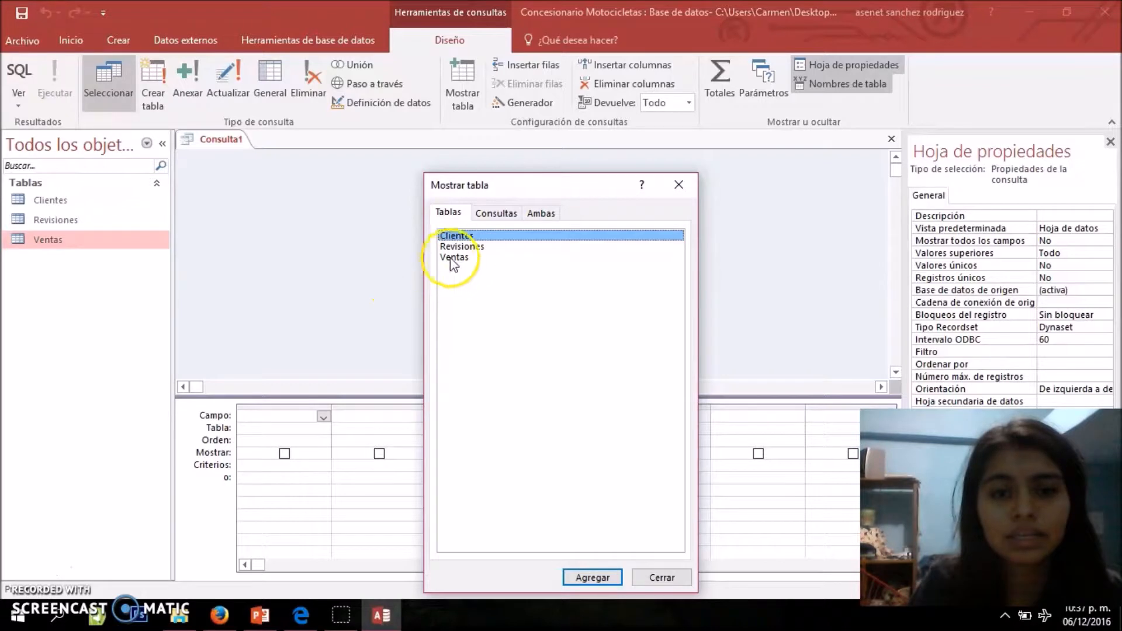
double_click(470, 237)
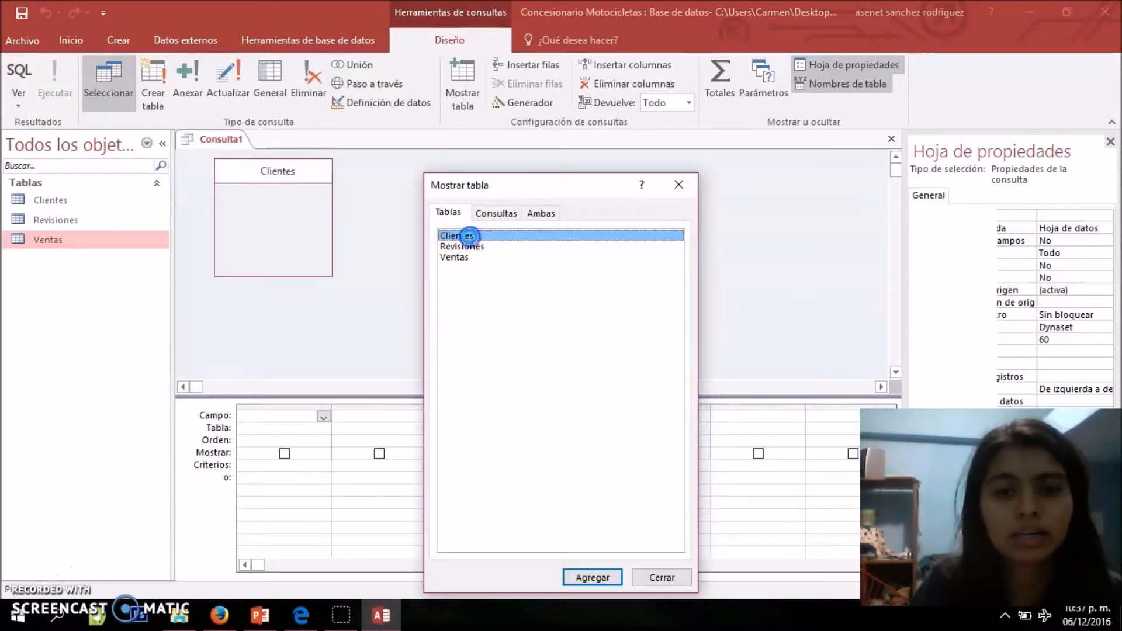
click(678, 185)
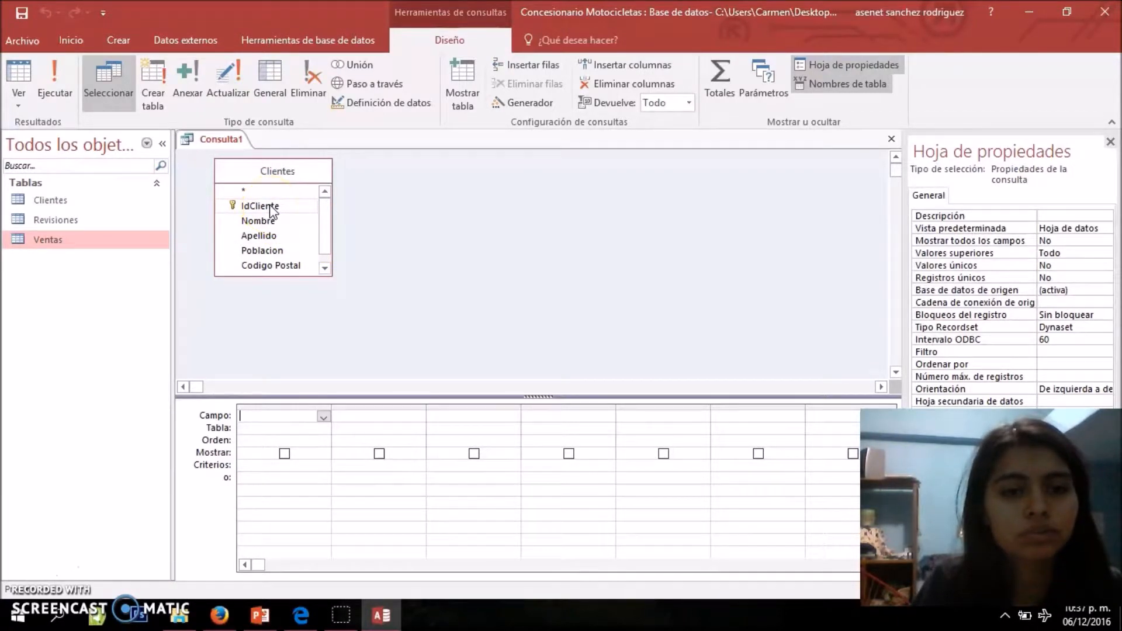
Add IdCliente, Nombre, Apellido, Poblacion, Codigo Postal (twice) and Telefono to the query grid, enlarging the Clientes box to reach the last field
click(269, 206)
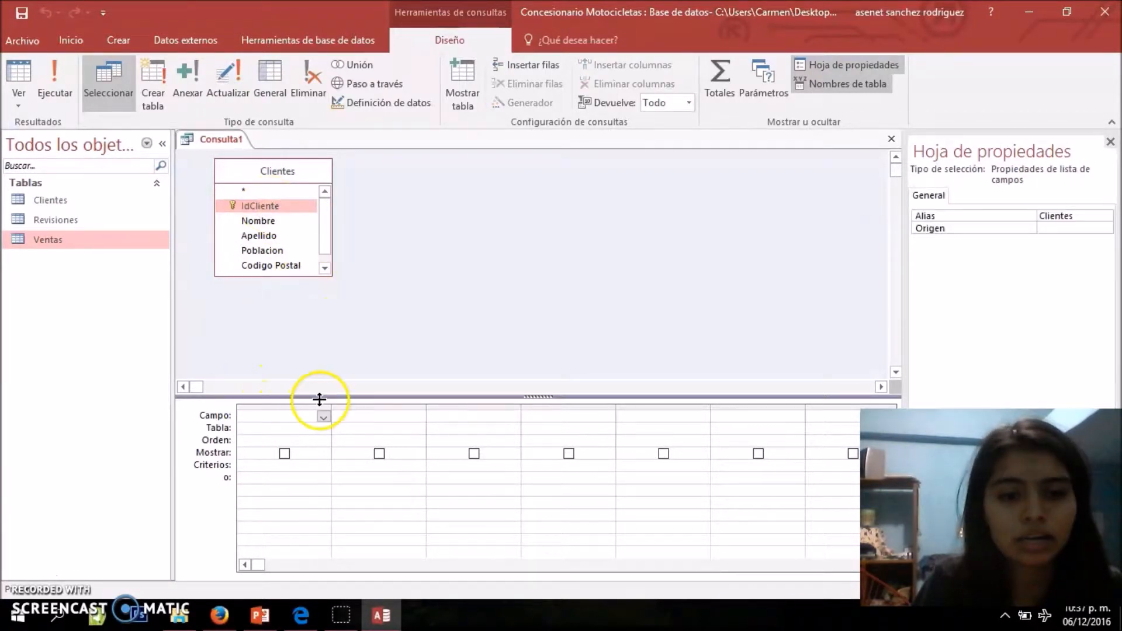
double_click(263, 207)
double_click(260, 220)
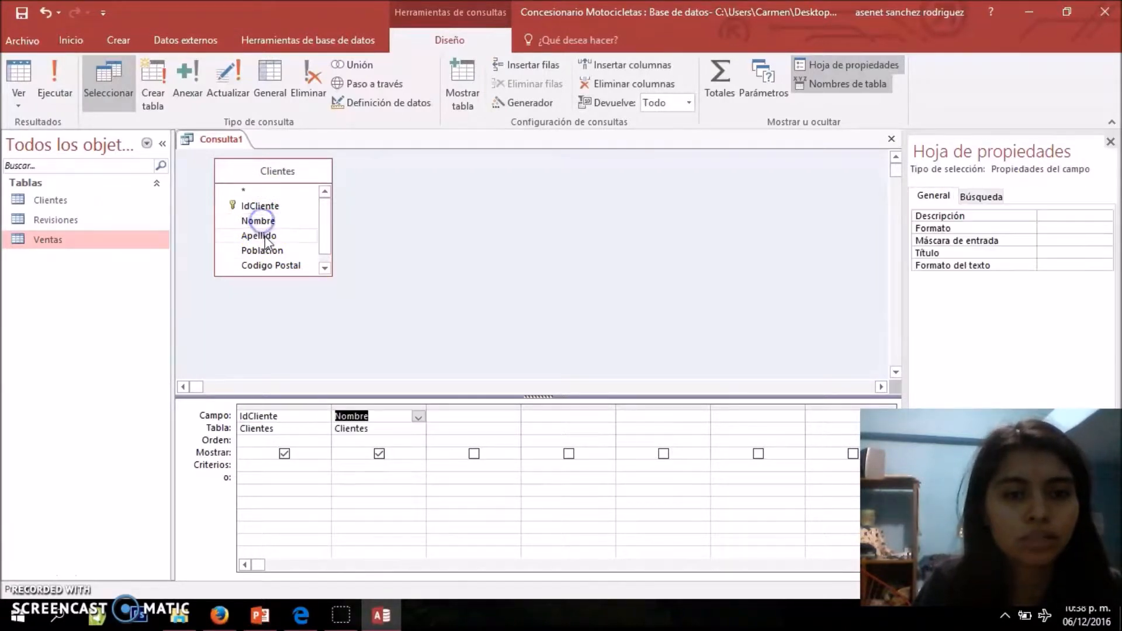
double_click(264, 236)
click(276, 253)
double_click(277, 251)
double_click(283, 264)
double_click(316, 266)
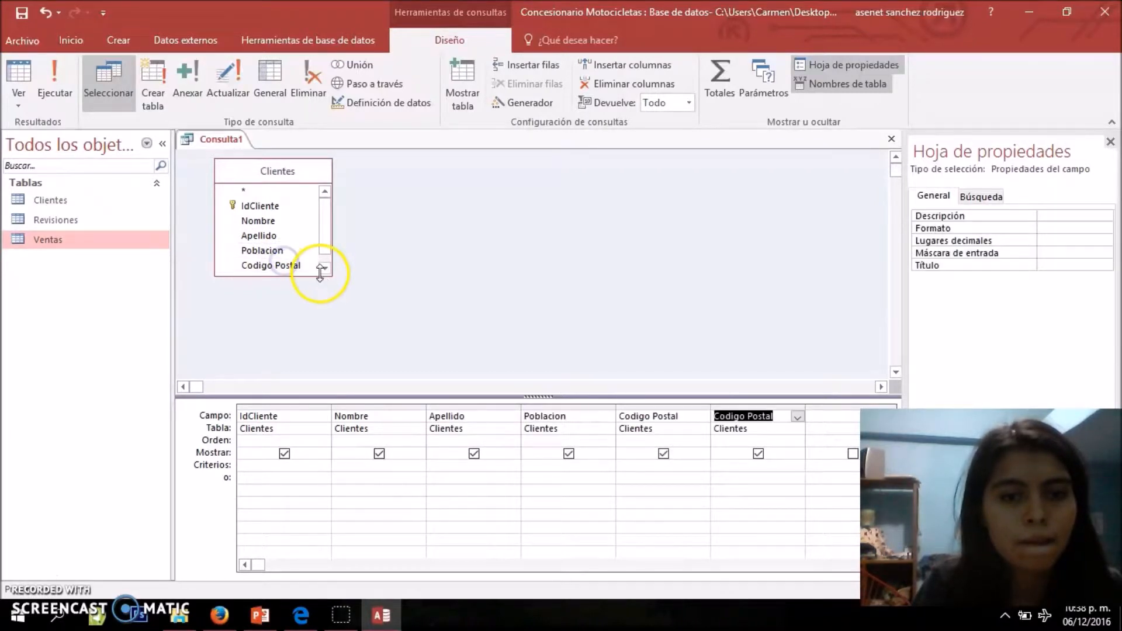
drag(321, 276, 338, 305)
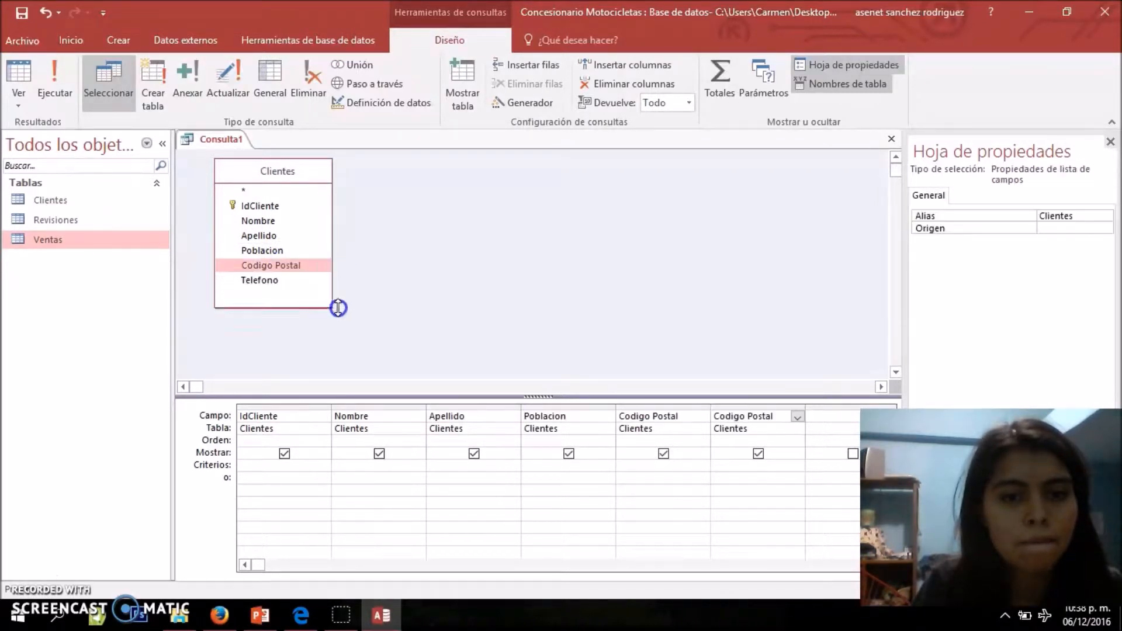
double_click(282, 281)
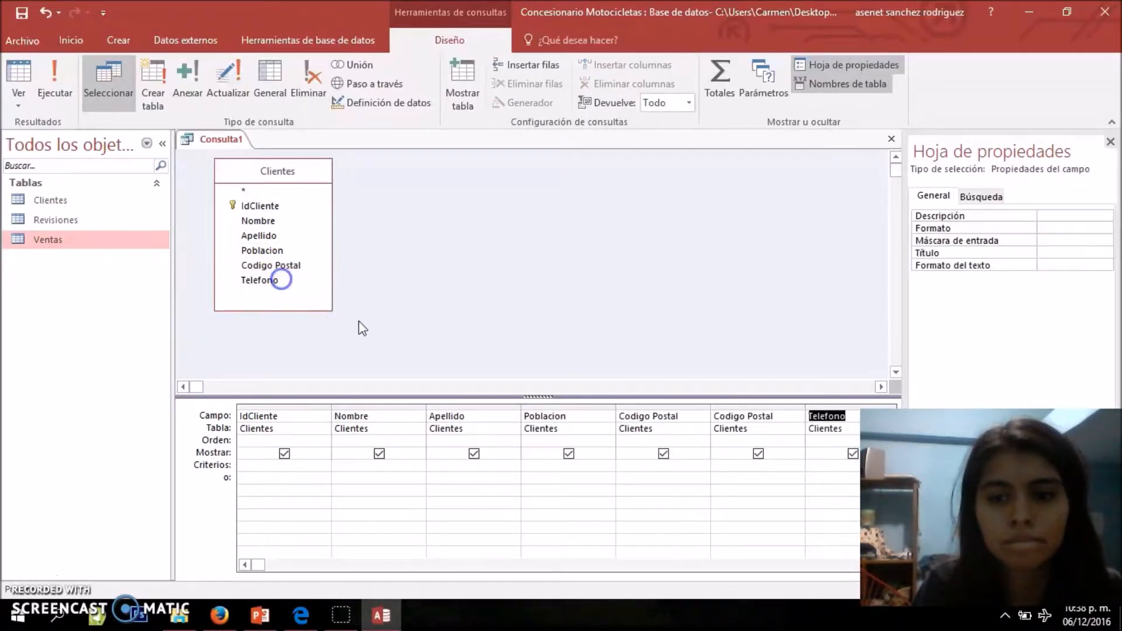
Set the criterion of the Nombre field to Como M* to select names starting with M
click(341, 468)
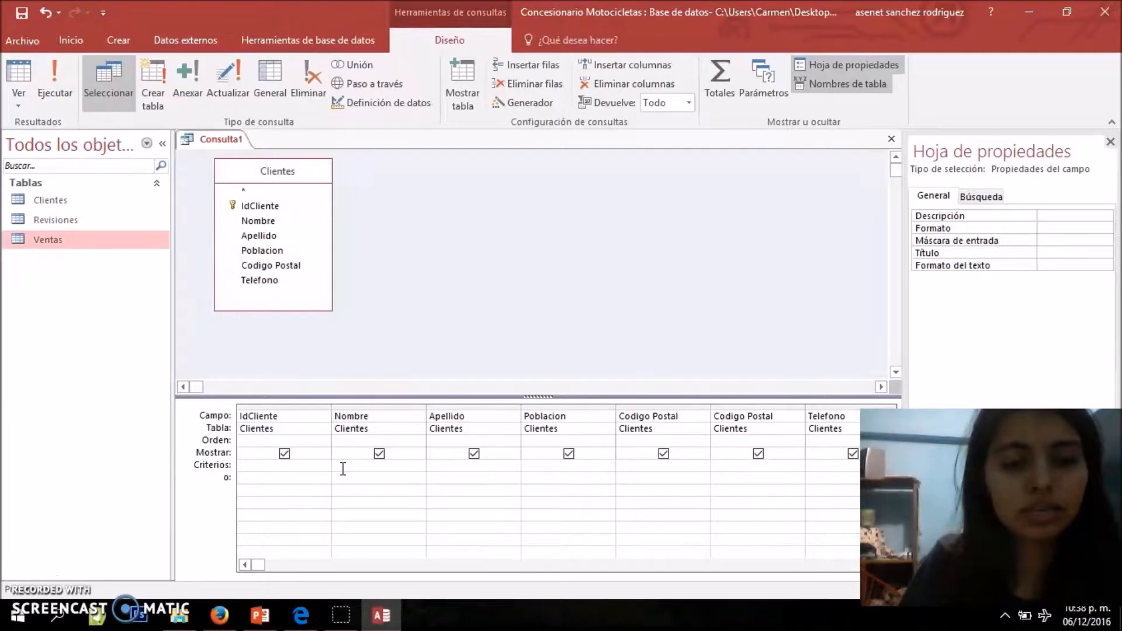
text(Como)
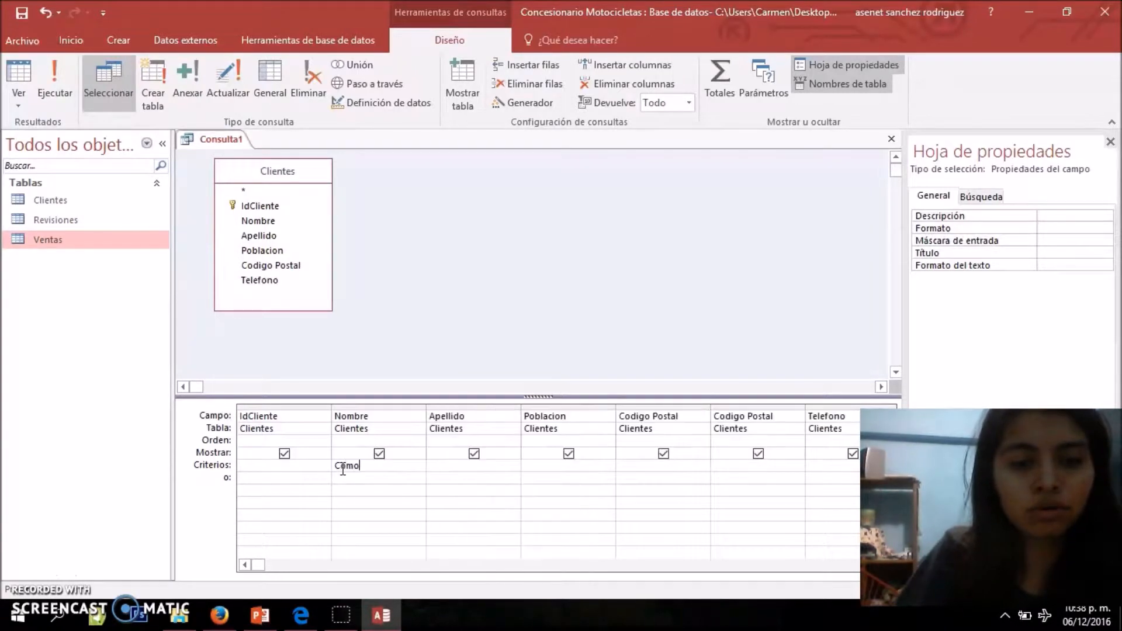
text( M*)
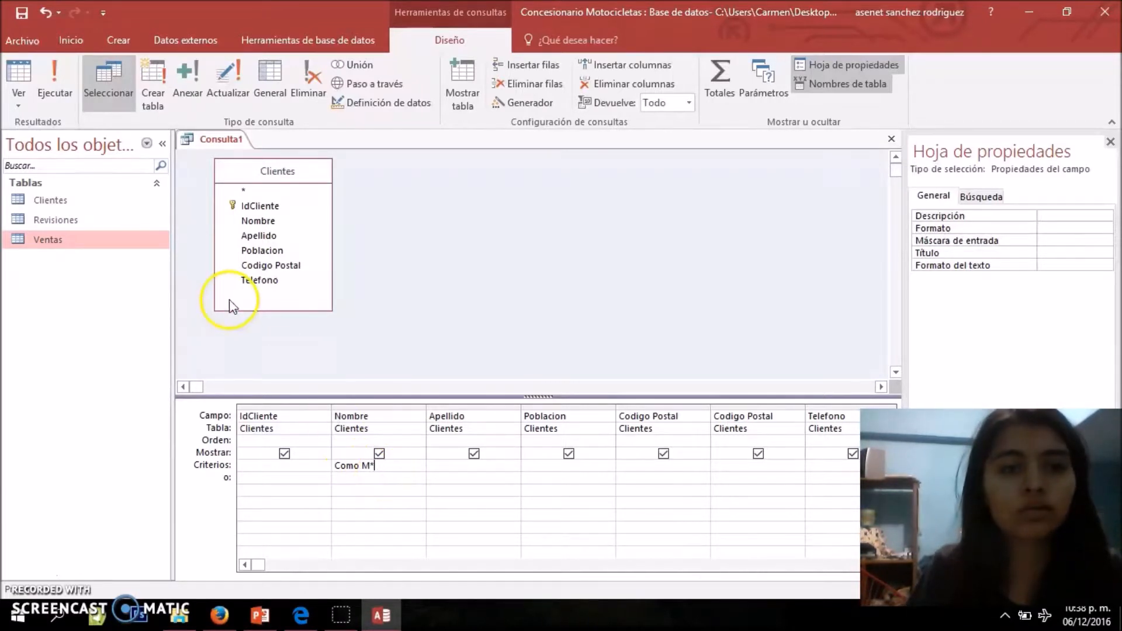
Show the query in datasheet view and go through the names in the Nombre column
click(24, 100)
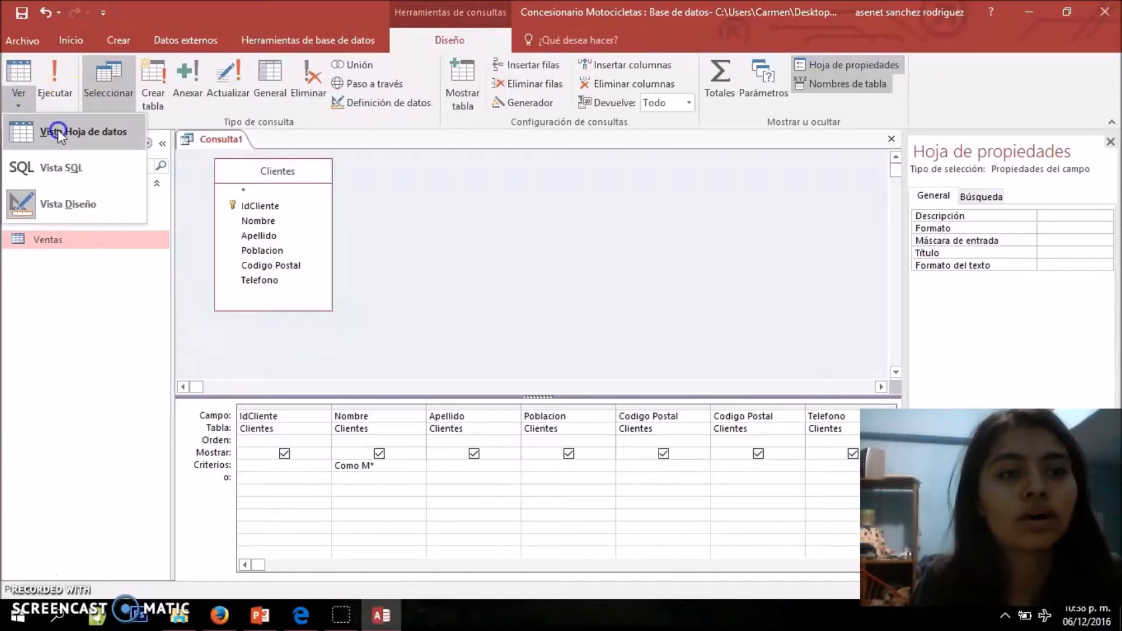
click(58, 131)
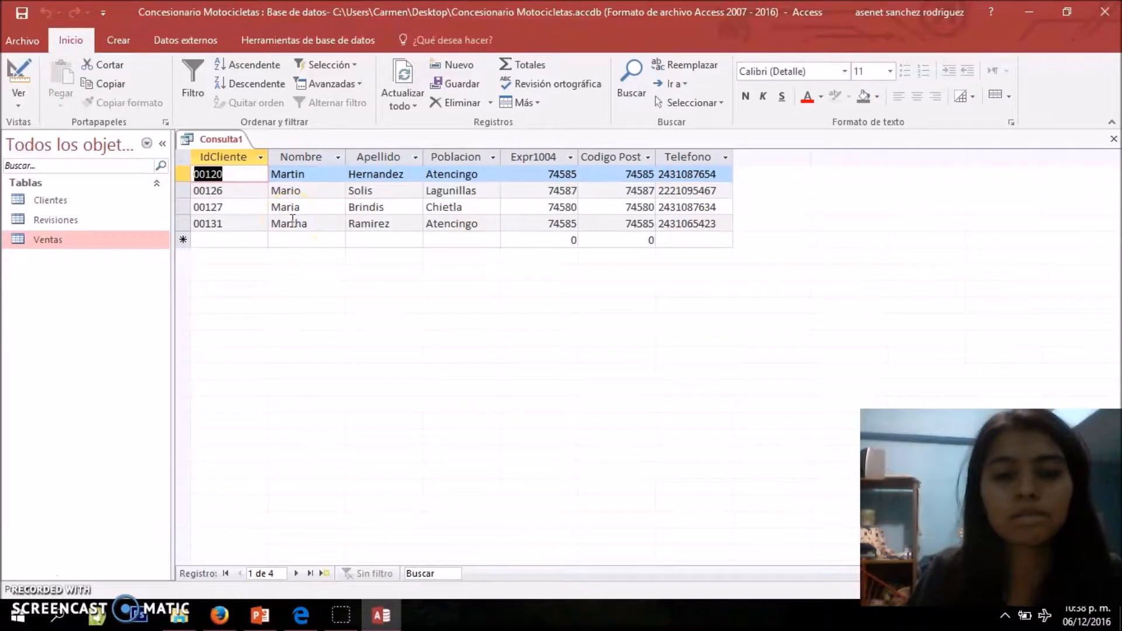
key(Tab)
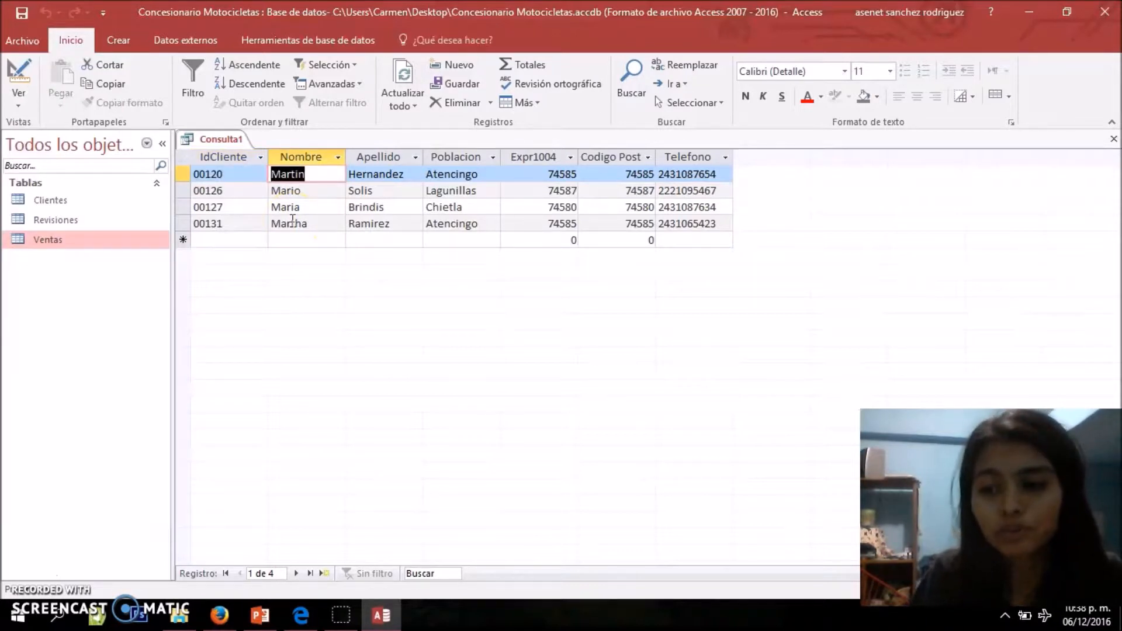
key(Down)
key(Down)
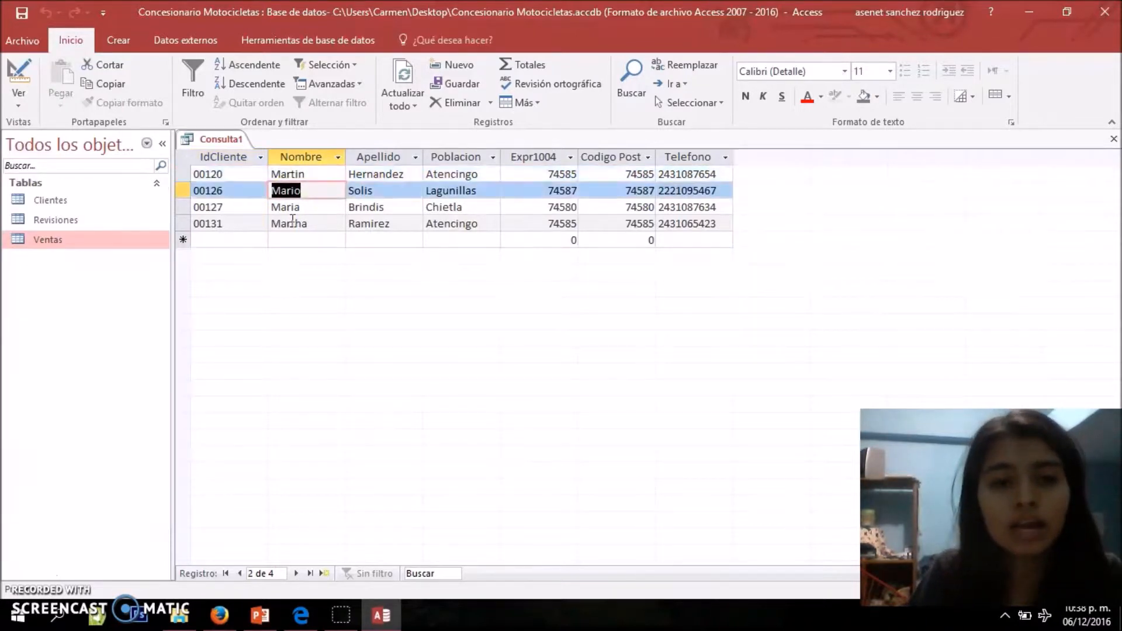
key(Up)
key(Down)
key(Down)
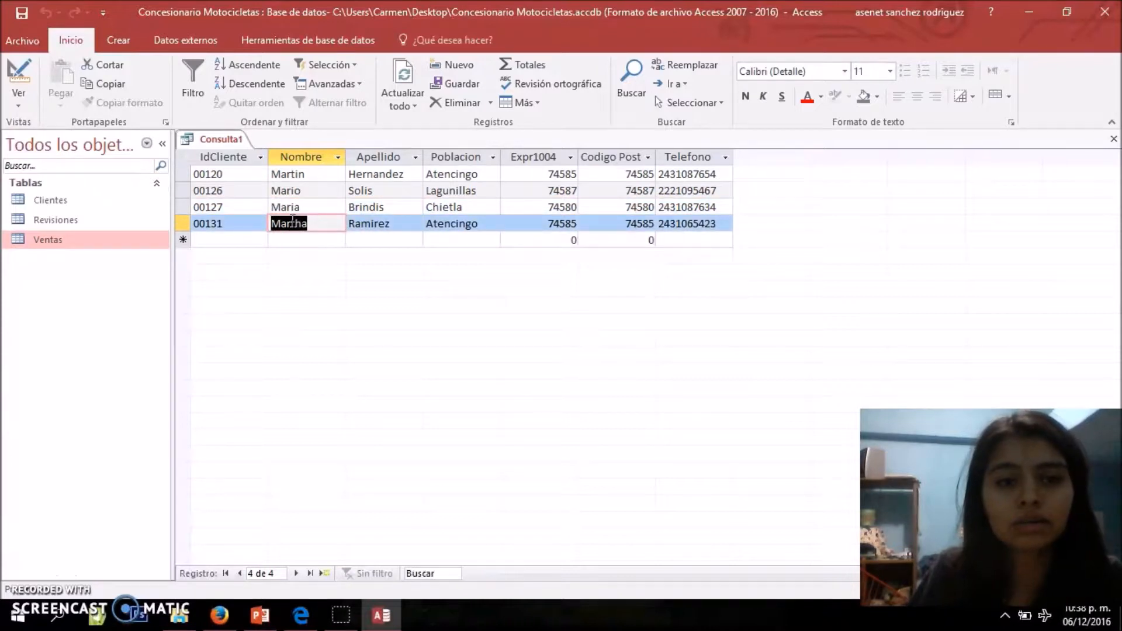
Return to the query's design view to check the Nombre criterion and run the query again
click(30, 106)
click(68, 208)
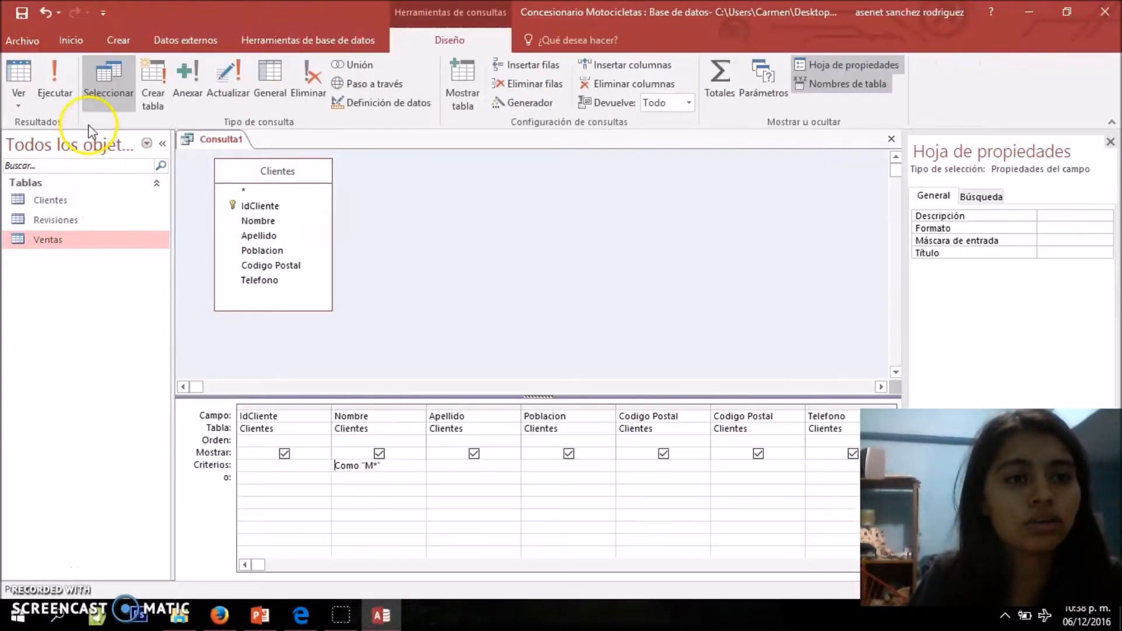
click(69, 89)
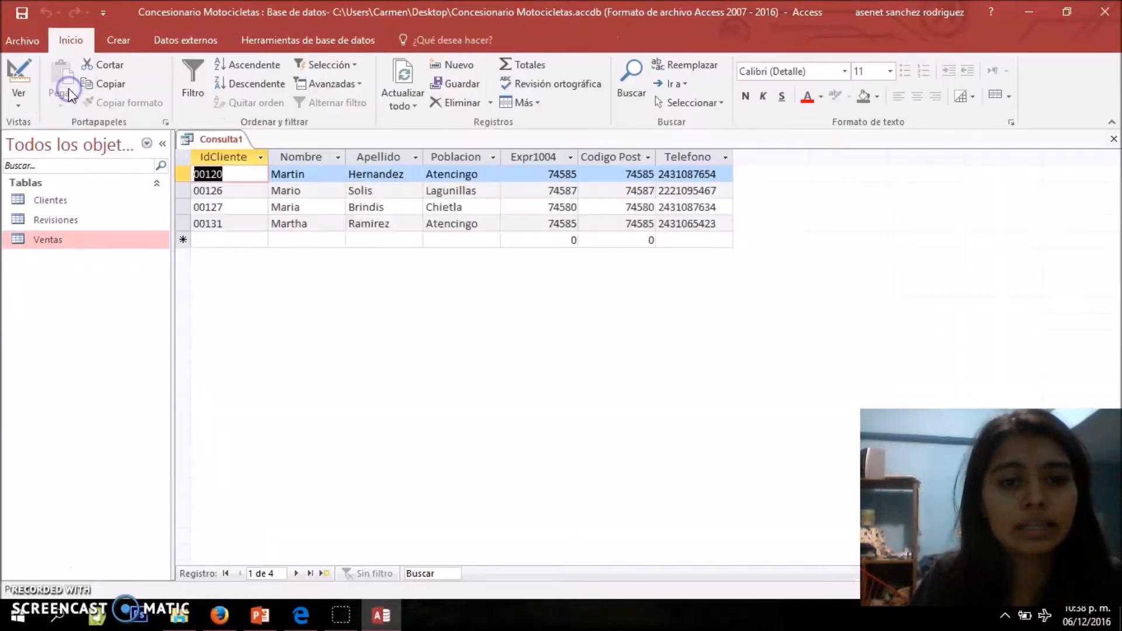
click(220, 142)
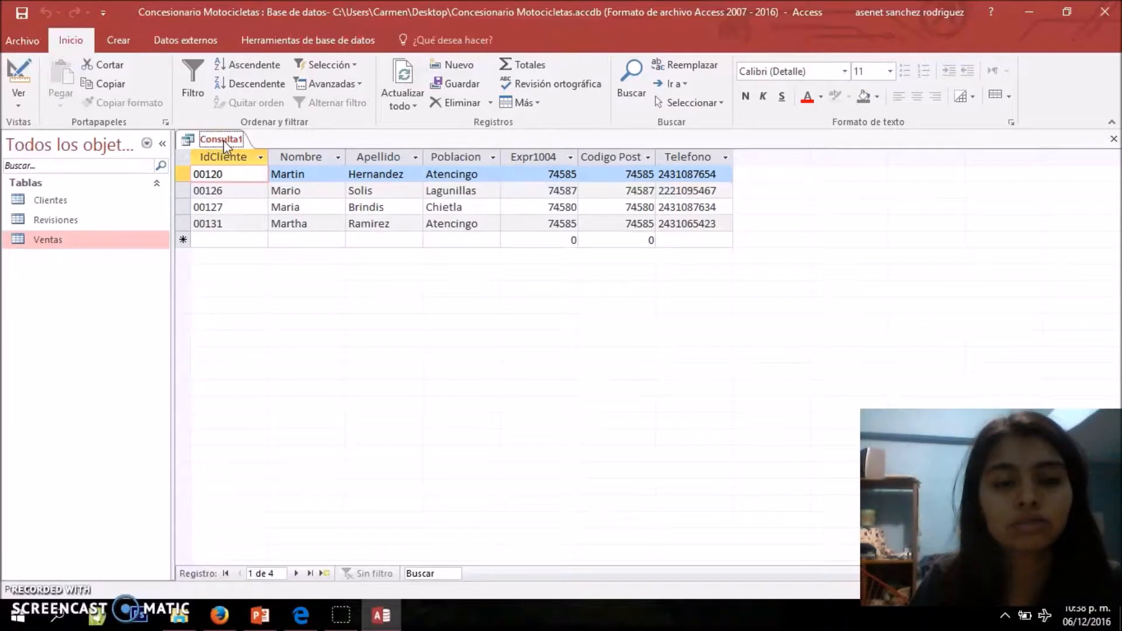
Save the query under the name Nombres con M and close it
right_click(225, 145)
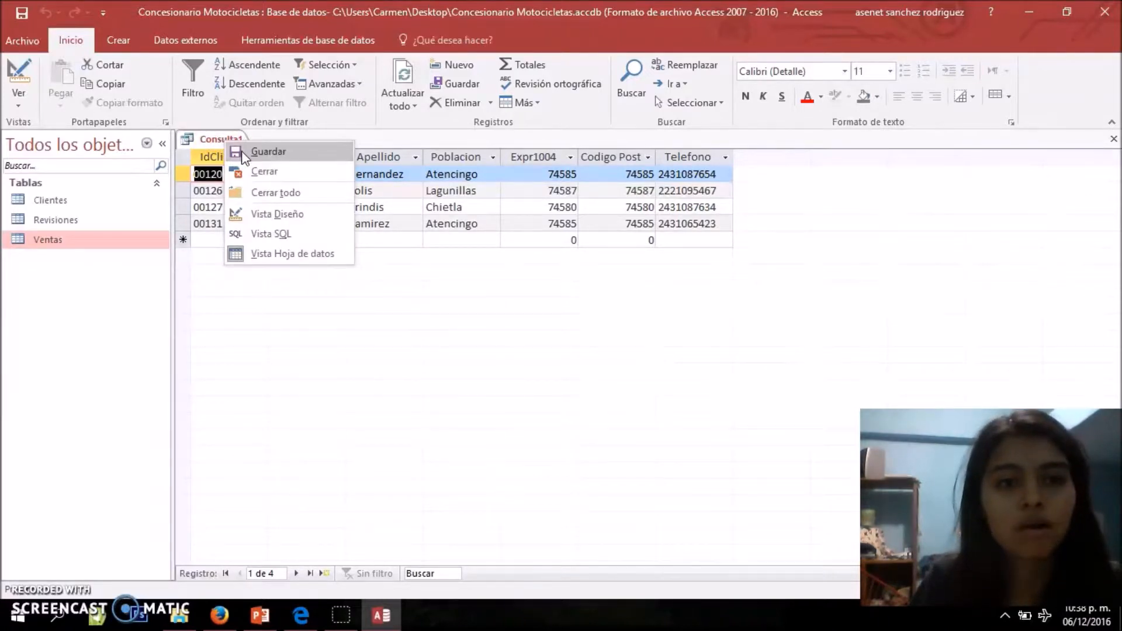
click(241, 151)
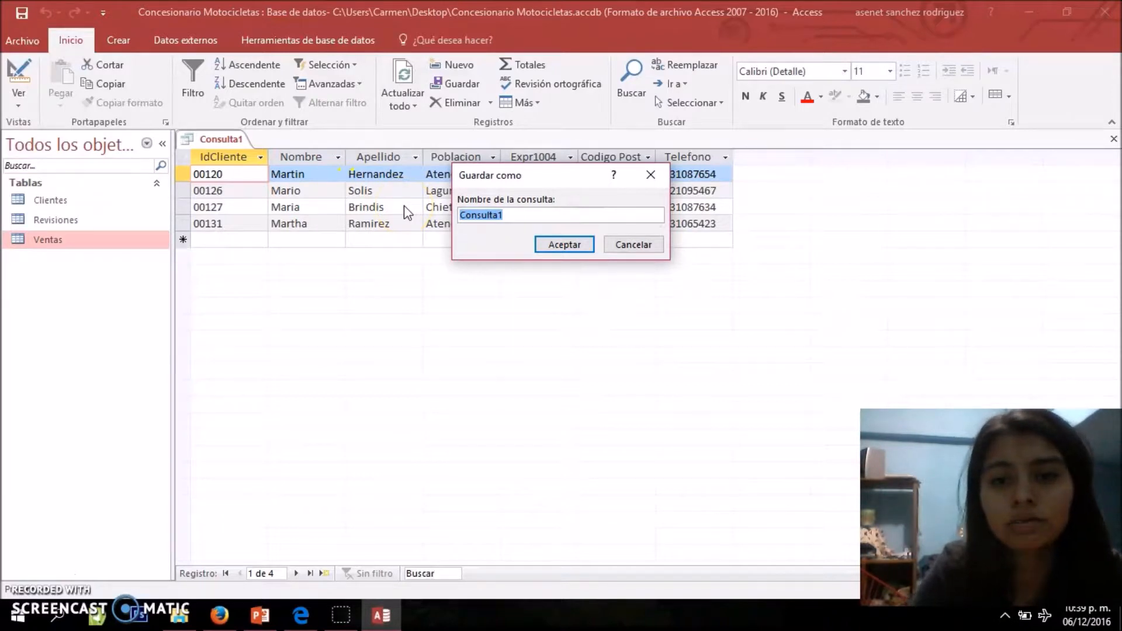
key(BackSpace)
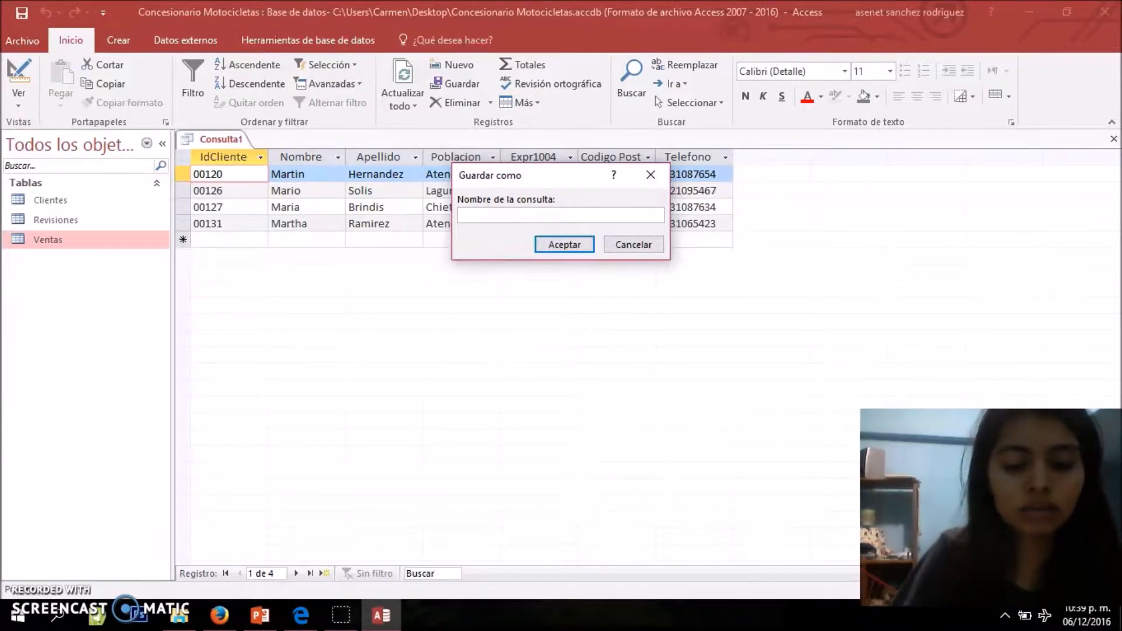
text(bres con M)
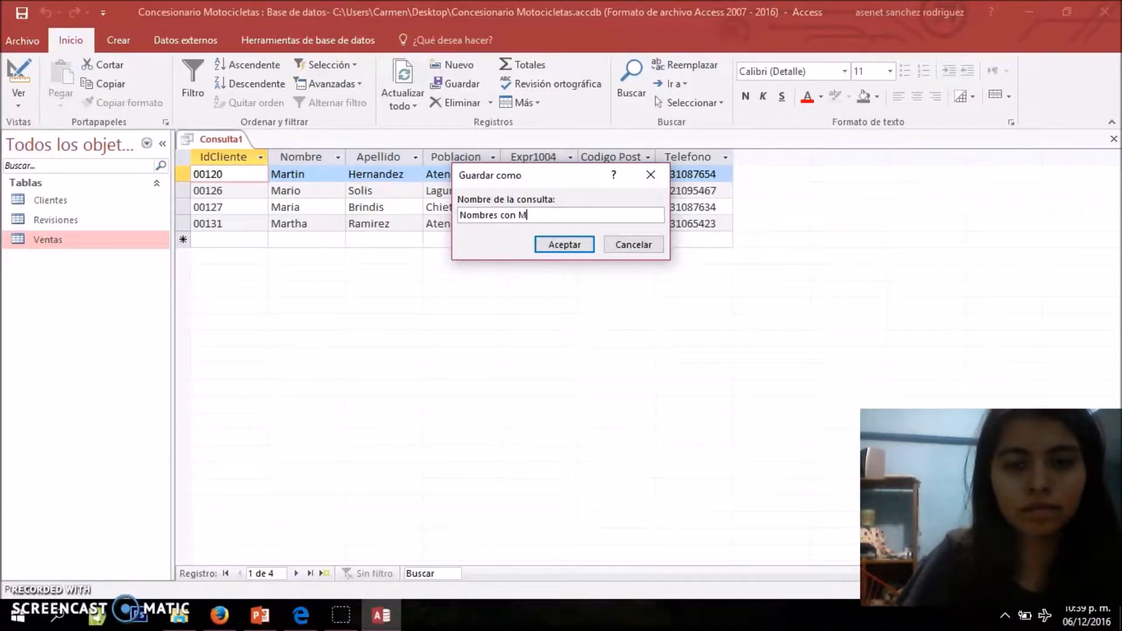
click(562, 246)
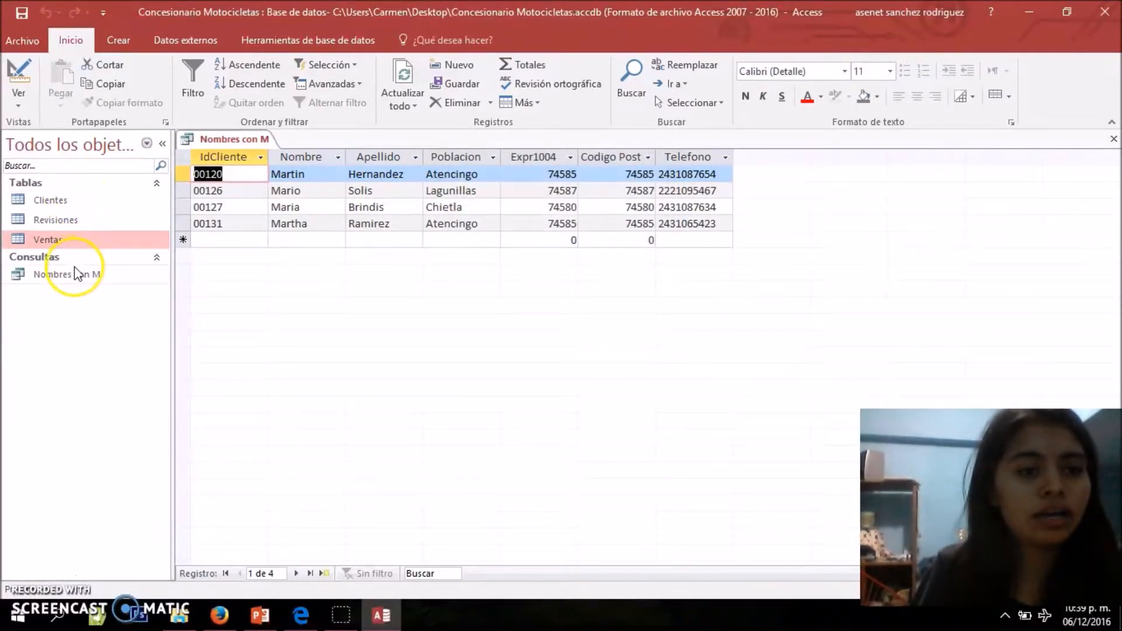
click(76, 274)
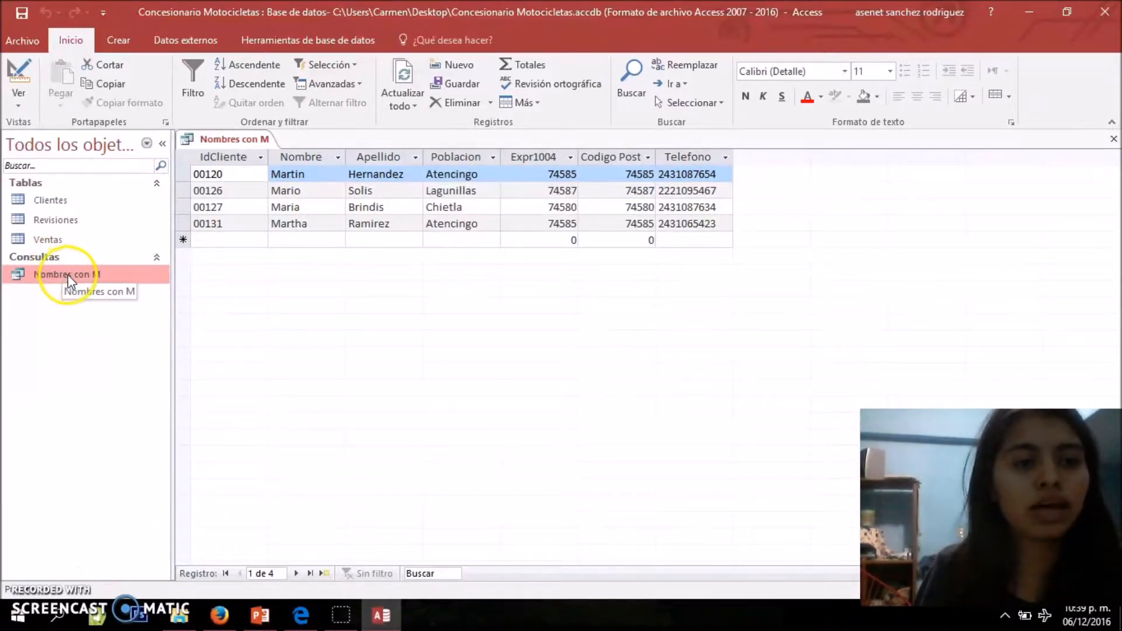
right_click(241, 141)
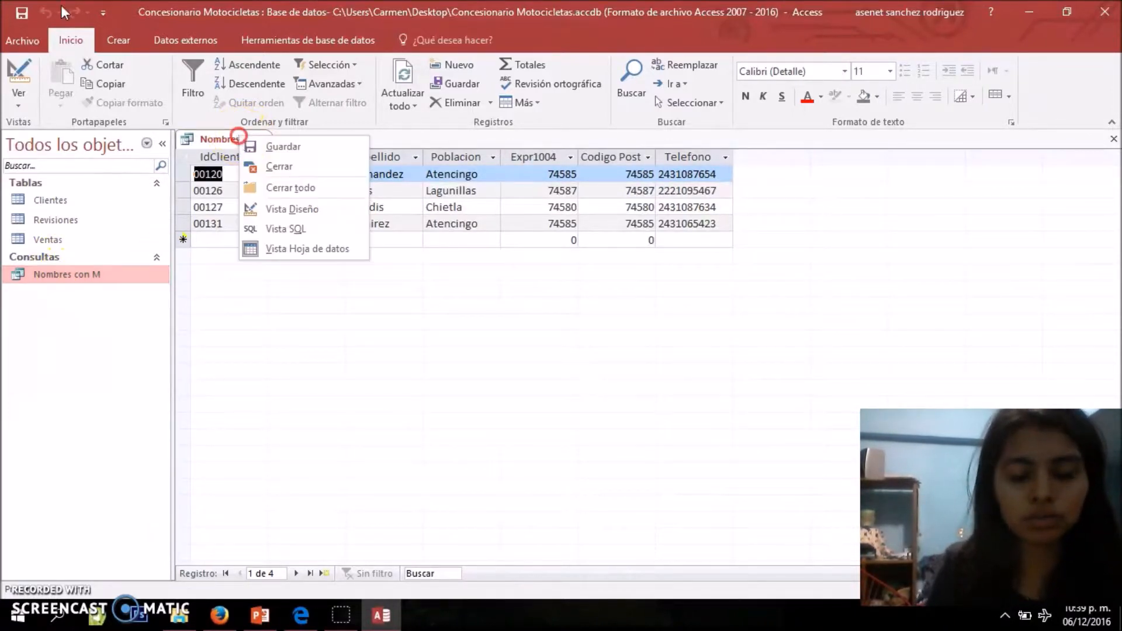
click(257, 166)
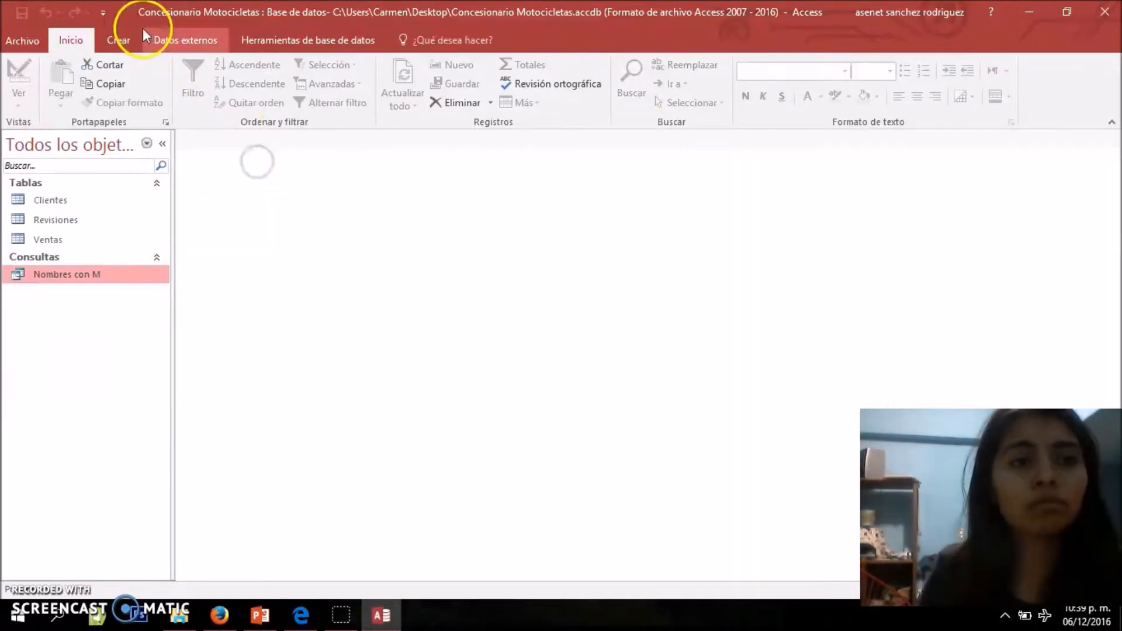
Create a new query in design view based on the Clientes table
click(127, 37)
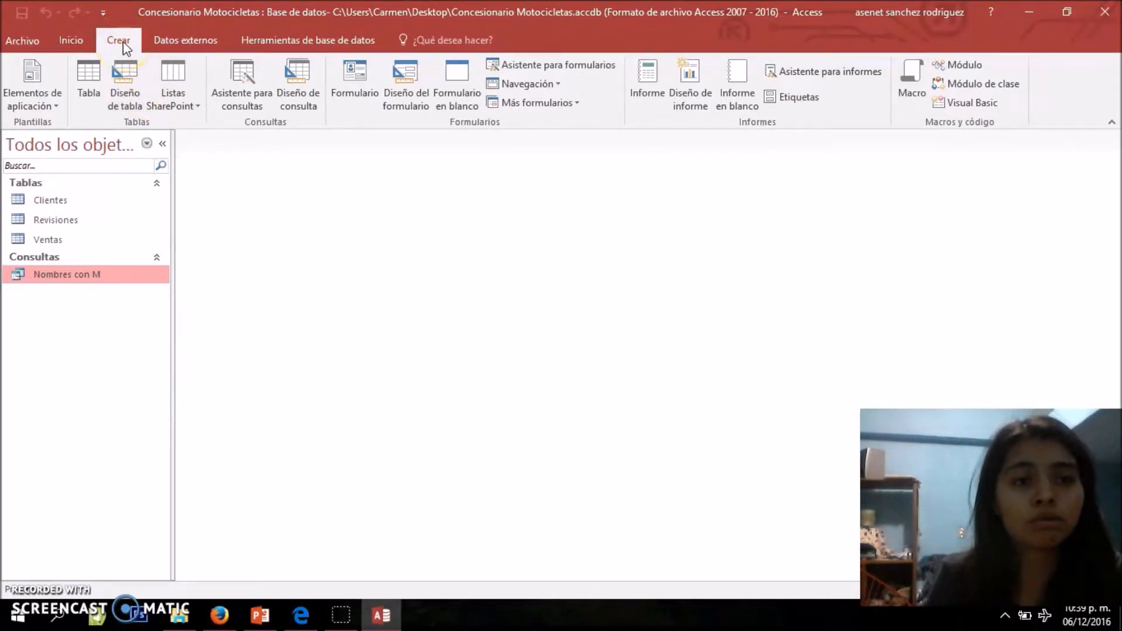
click(300, 104)
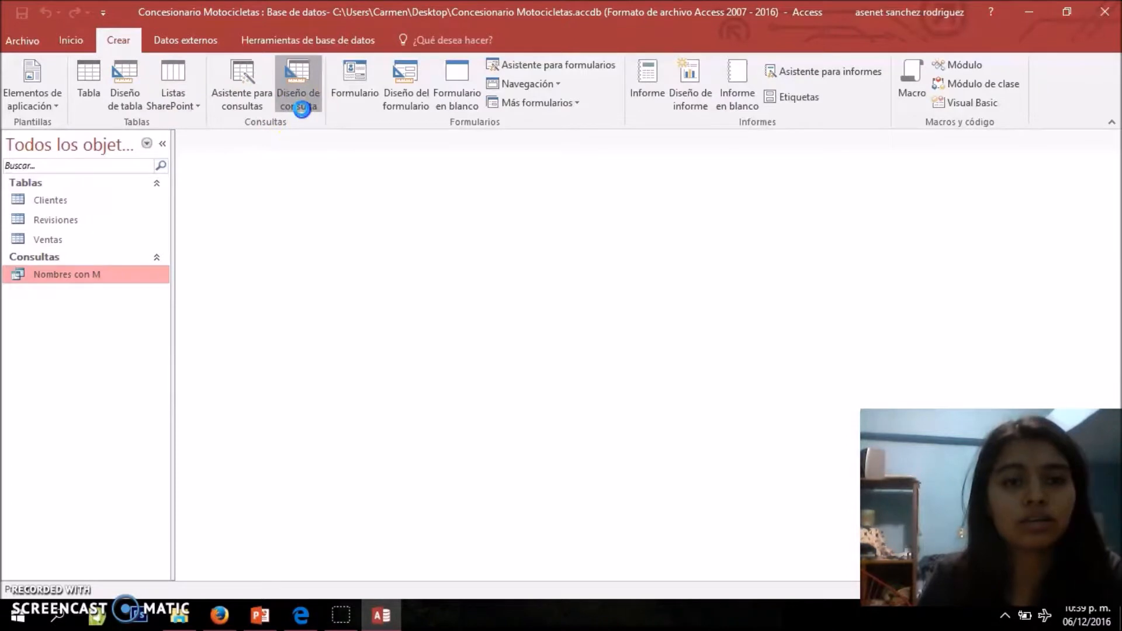
click(469, 236)
click(662, 578)
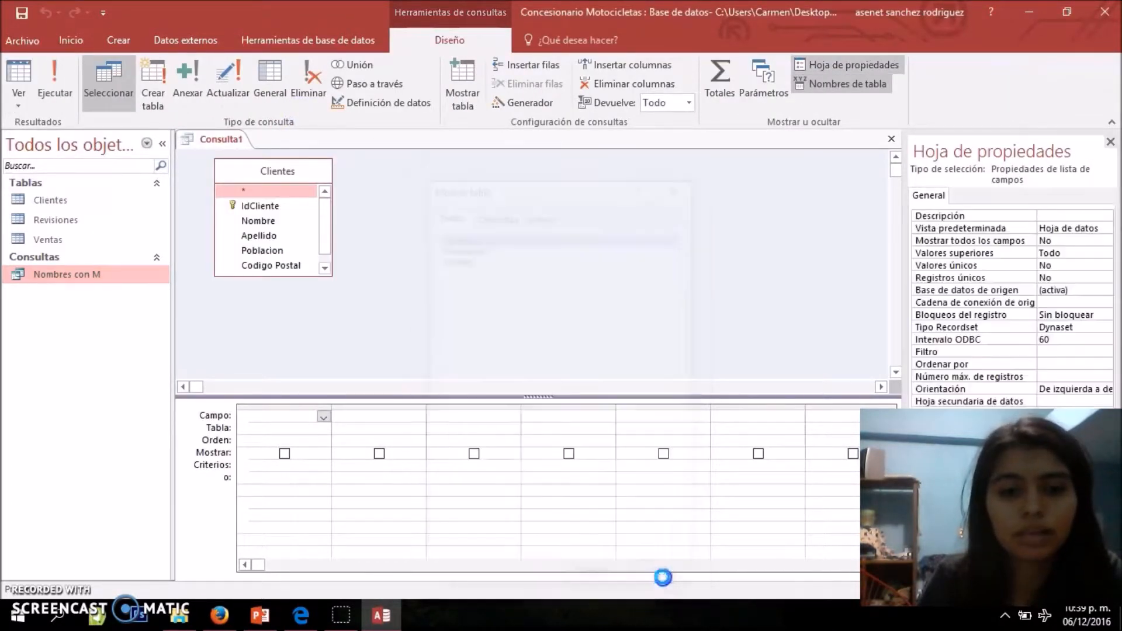
Enlarge the Clientes box and add IdCliente, Nombre, Apellido, Poblacion, Codigo Postal and Telefono to the query grid
click(328, 276)
drag(328, 276, 358, 293)
click(257, 206)
double_click(257, 206)
double_click(257, 220)
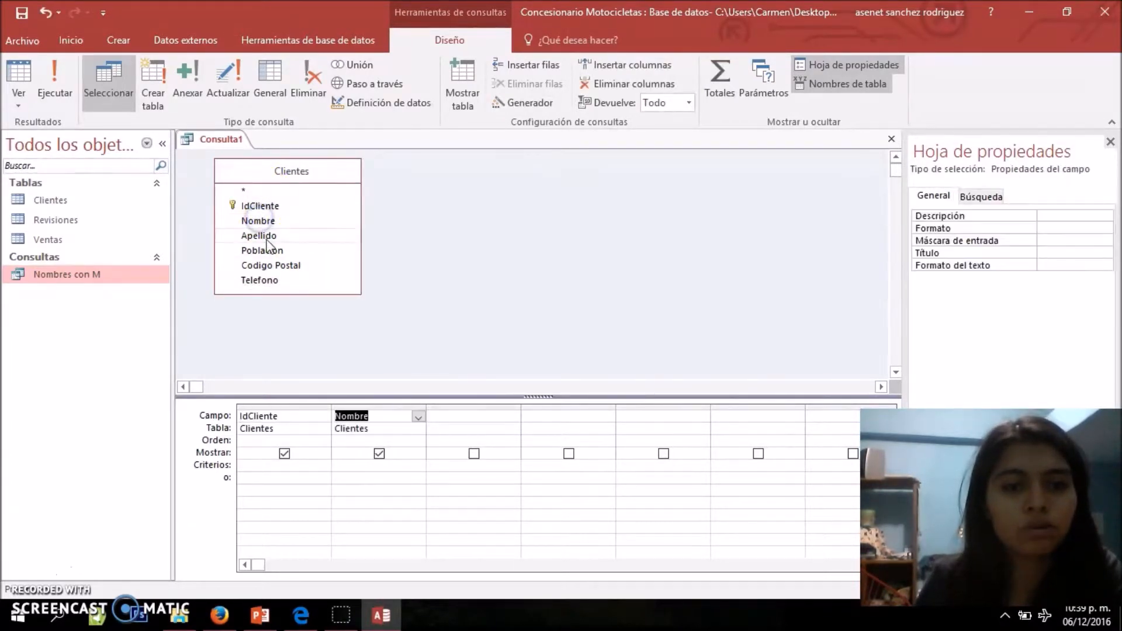
double_click(262, 236)
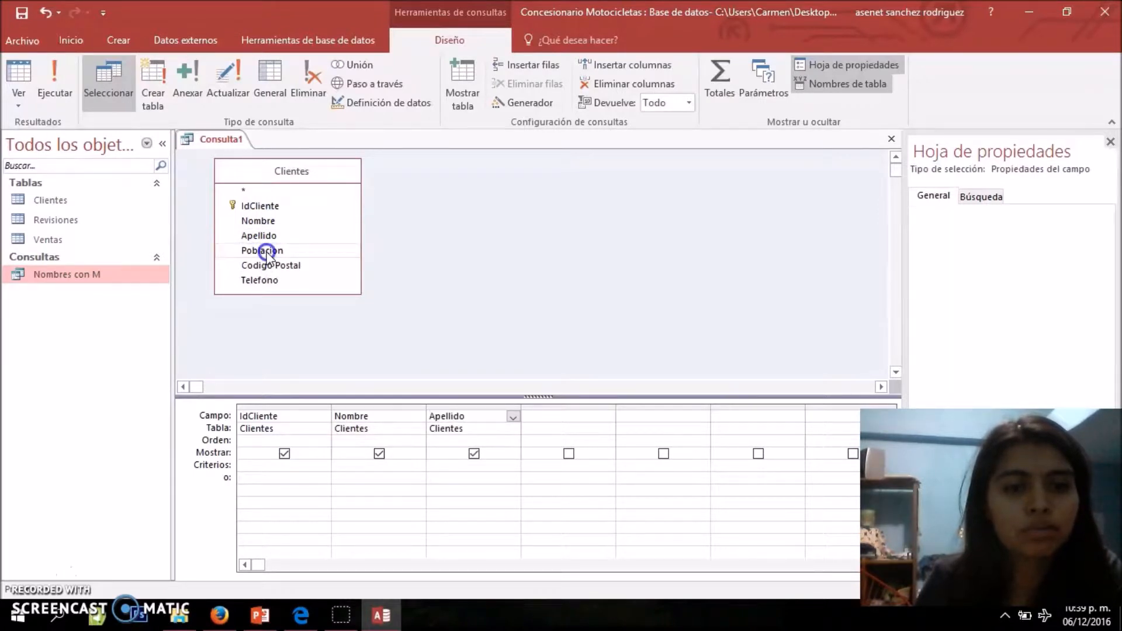
double_click(261, 250)
double_click(270, 266)
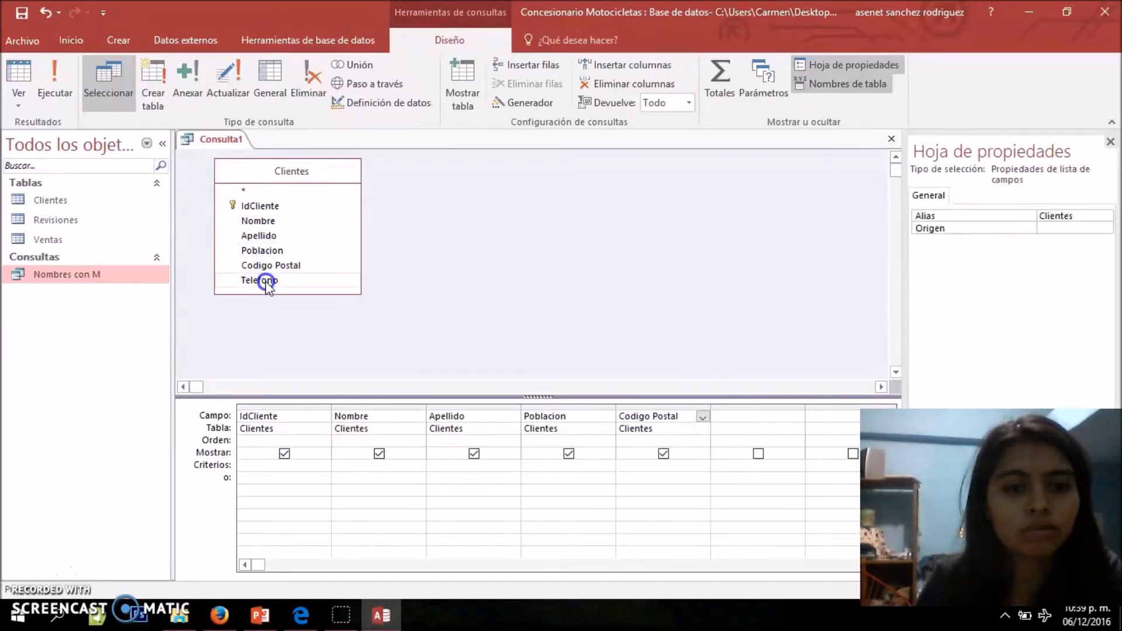
double_click(261, 280)
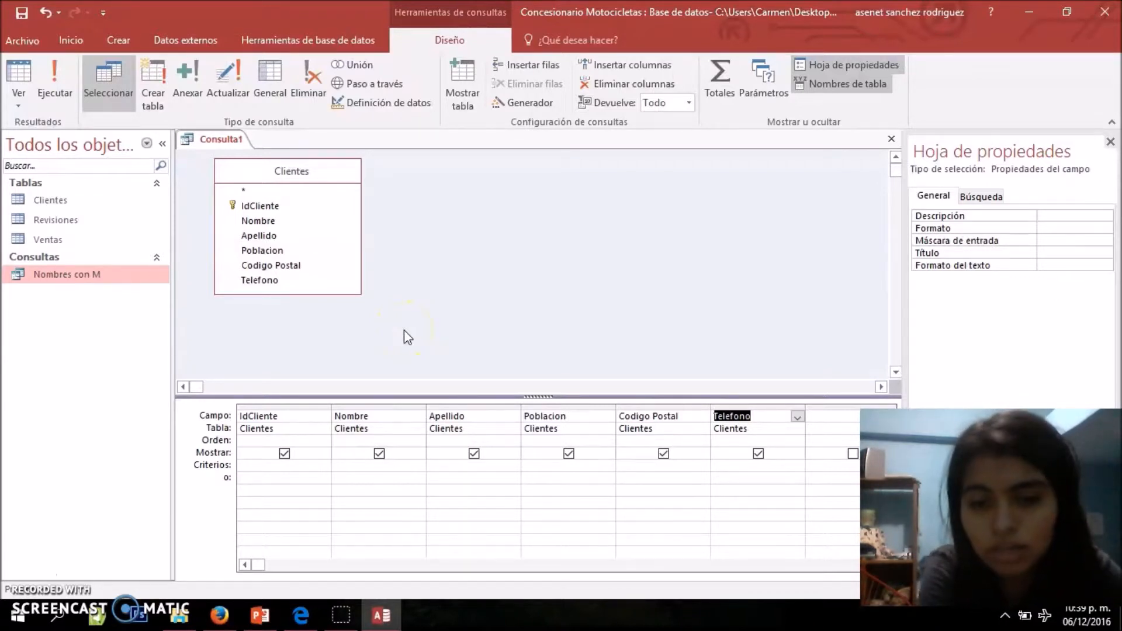
Set the criterion of the Apellido field to Como *ez to select surnames ending in ez
click(461, 469)
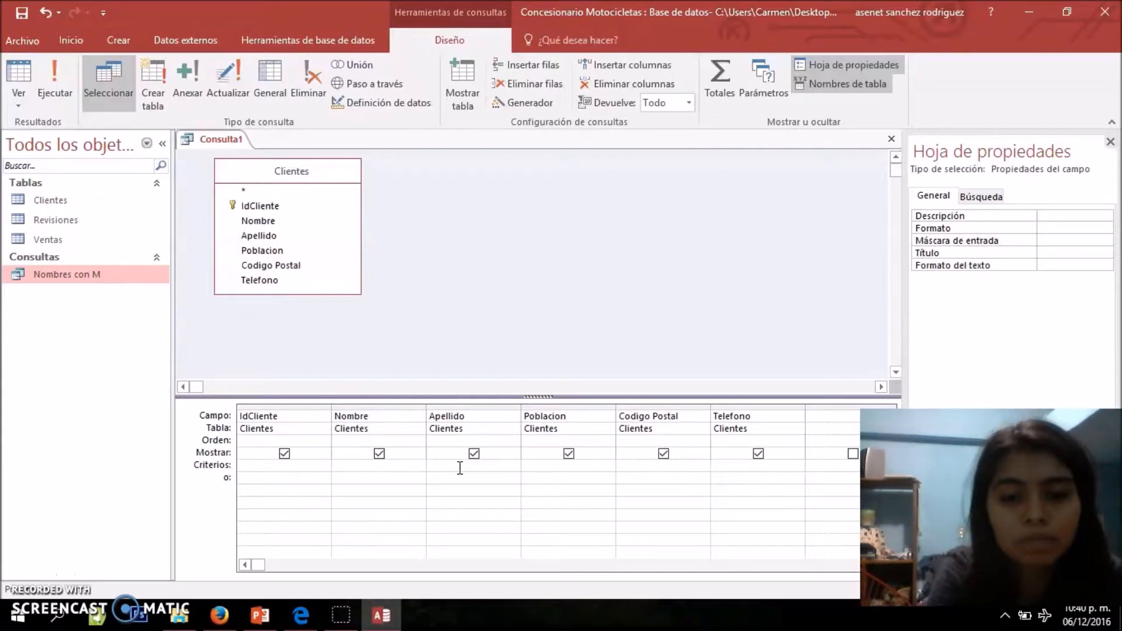
click(442, 465)
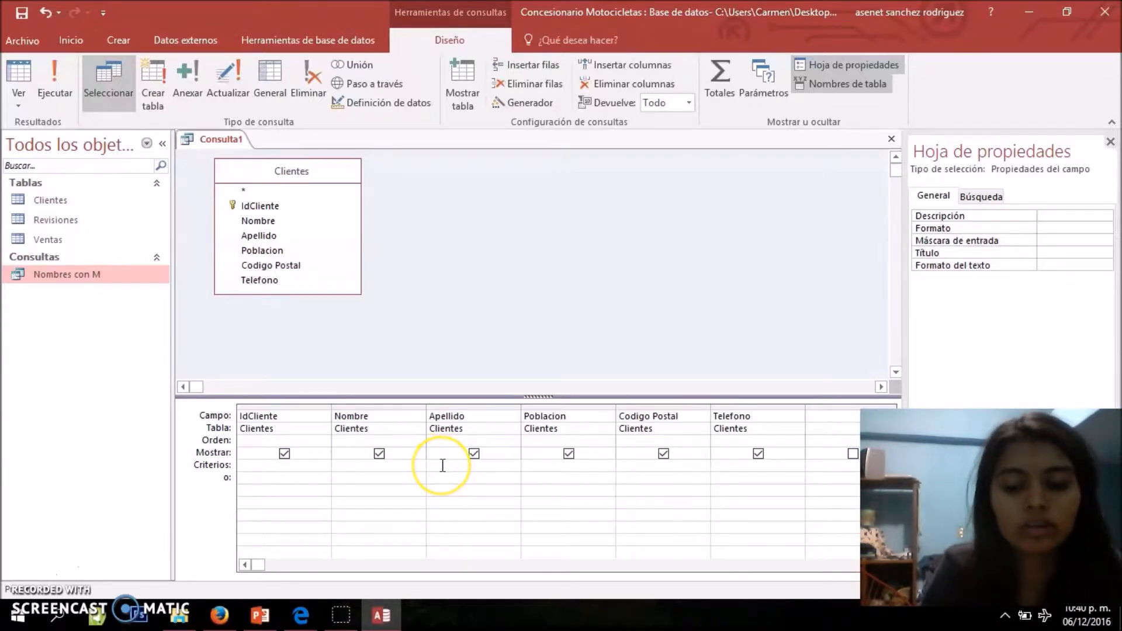
text(Como)
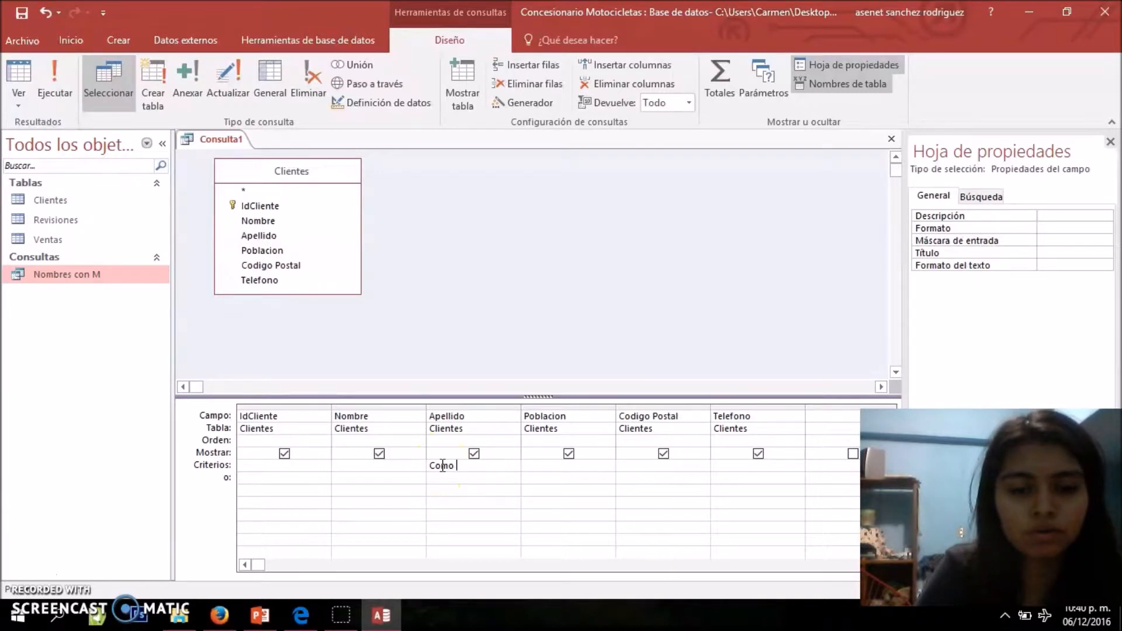
text( *ez)
click(465, 476)
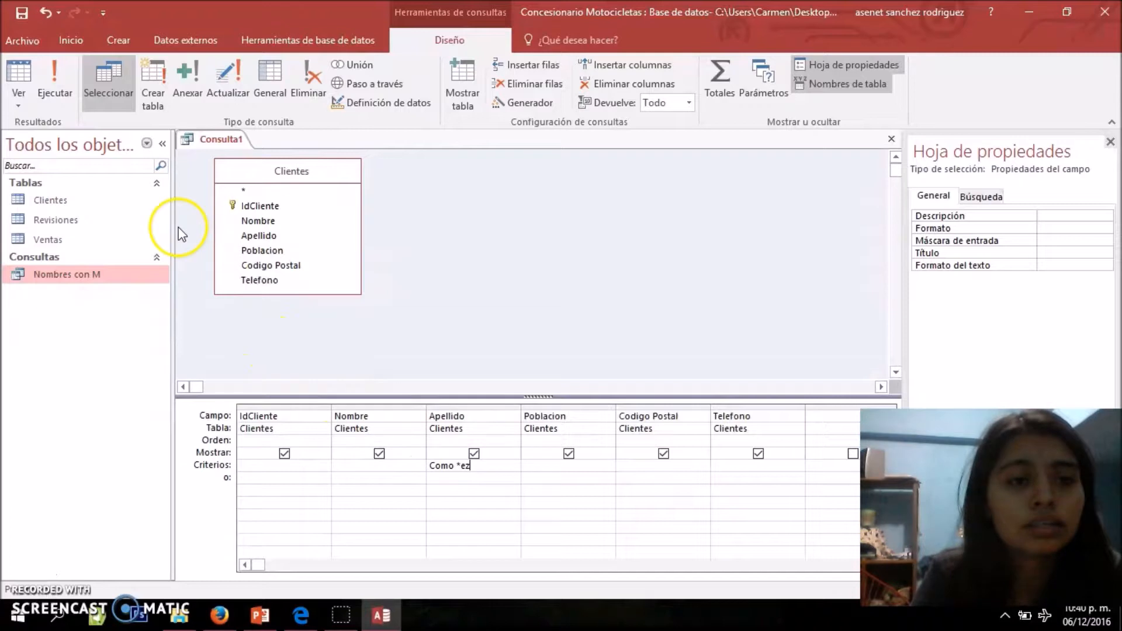
Show the surname query in datasheet view, check its criterion in design view and run it again
click(18, 97)
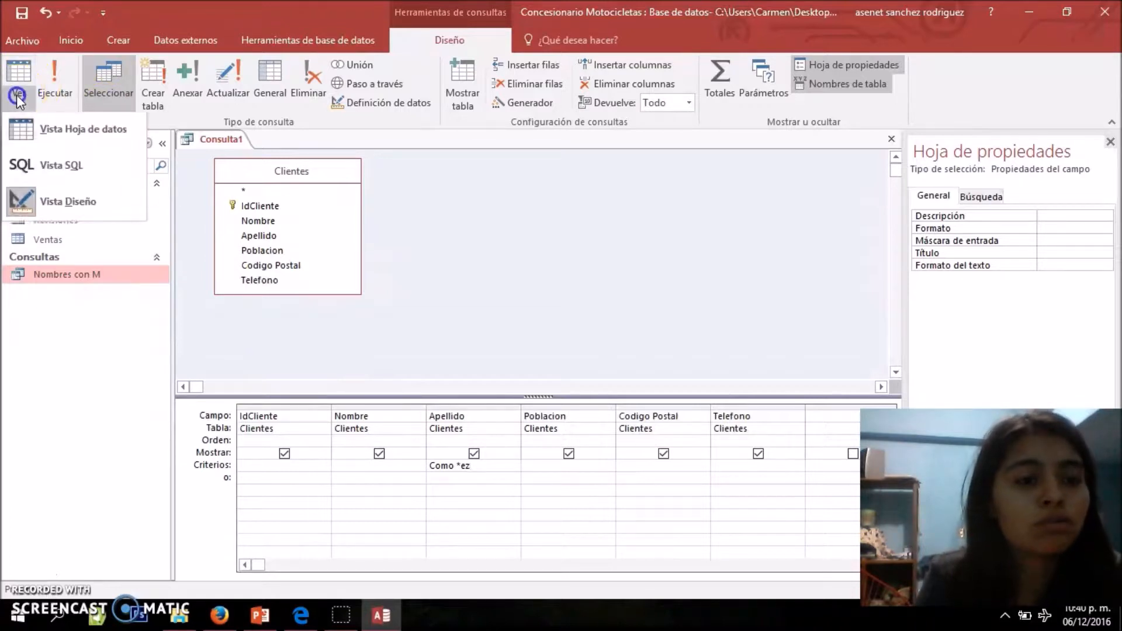
click(48, 128)
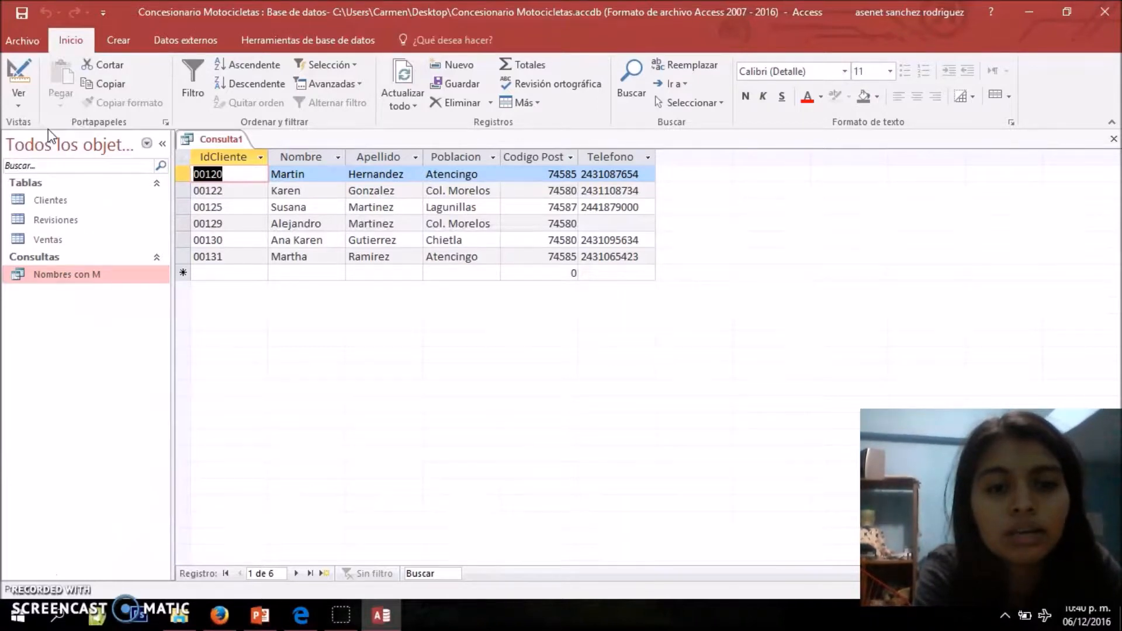
click(22, 95)
click(69, 202)
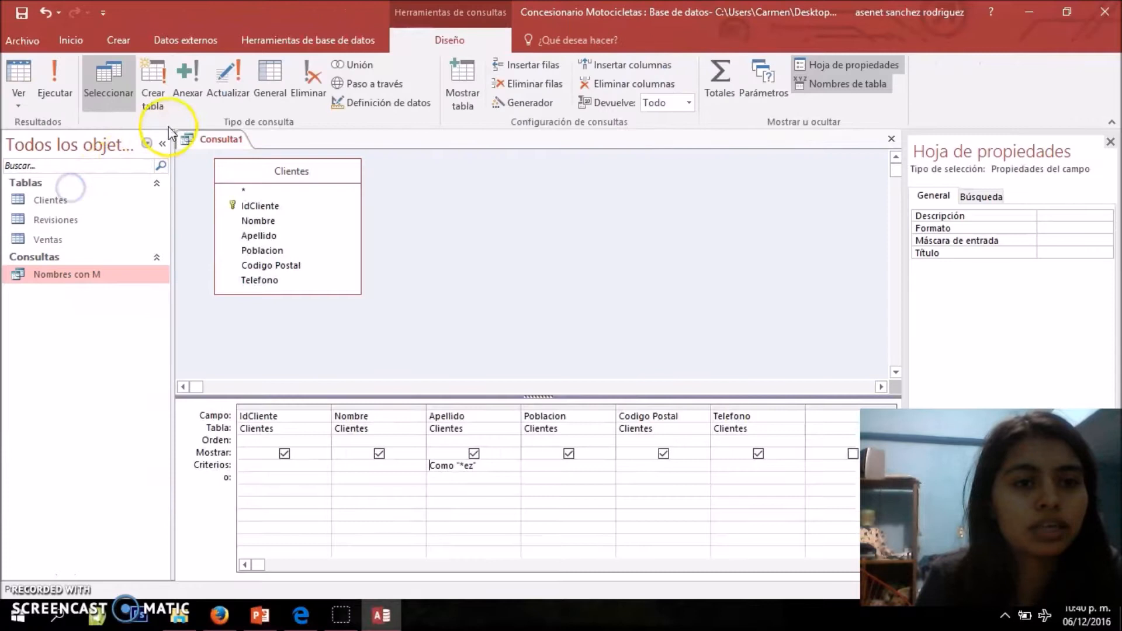
click(55, 88)
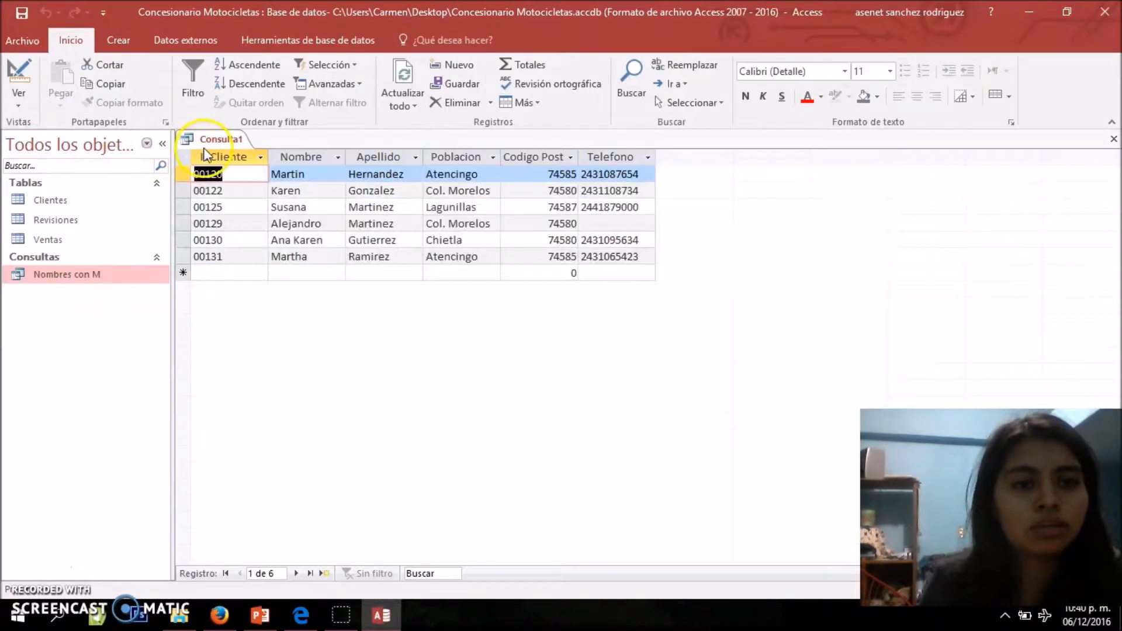
Save the query under the name Apellidos ez and close it
right_click(210, 143)
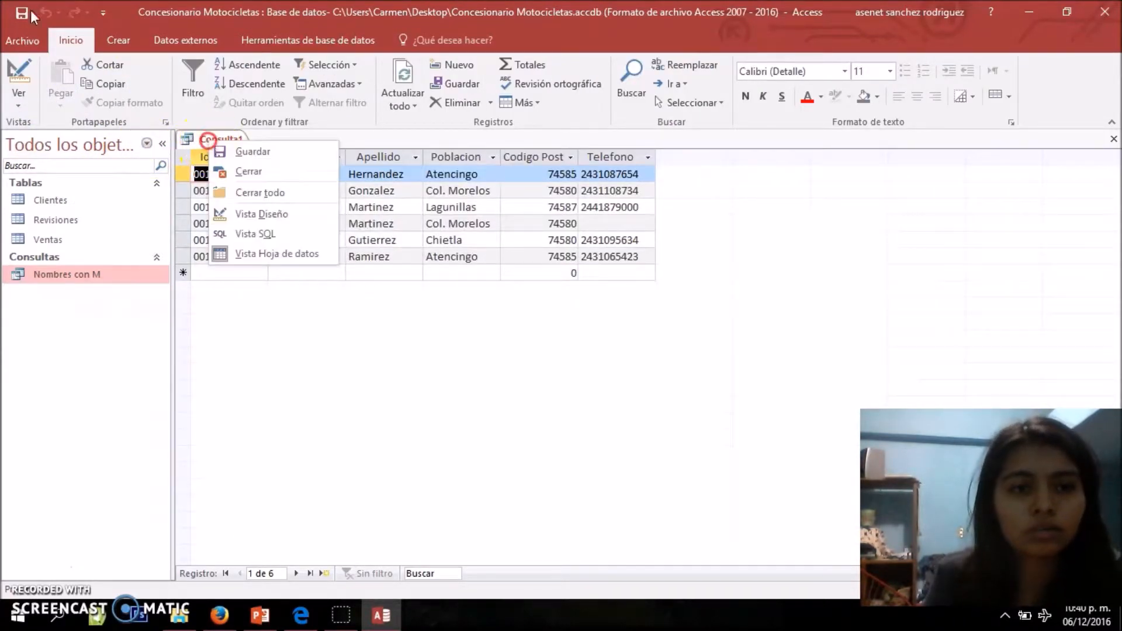
click(246, 151)
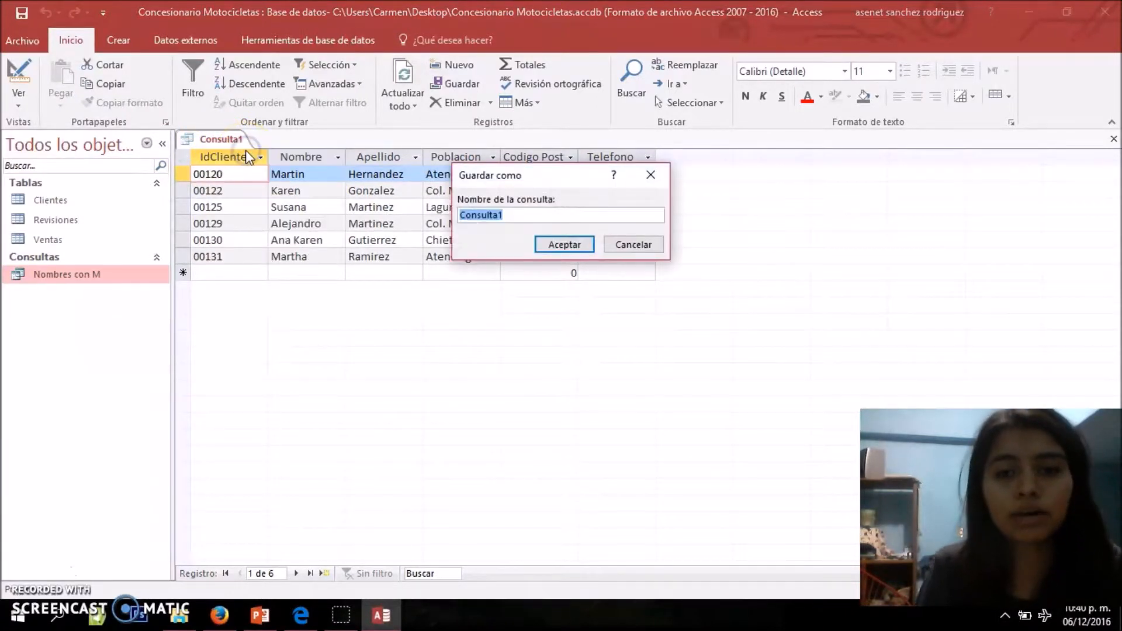
key(BackSpace)
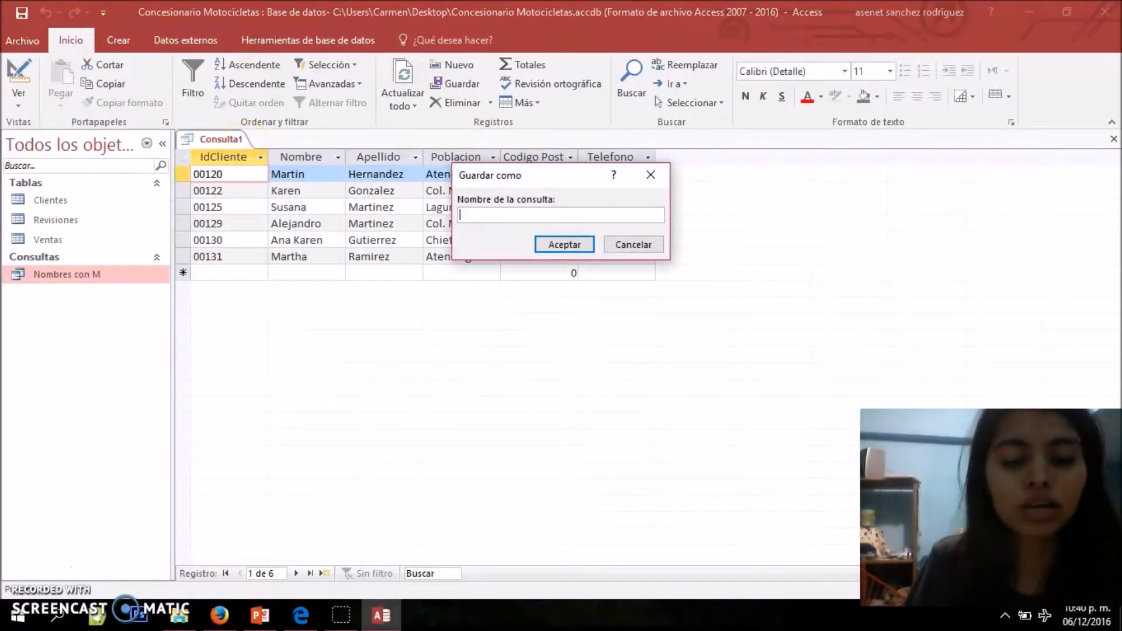
text(Apellidos ez)
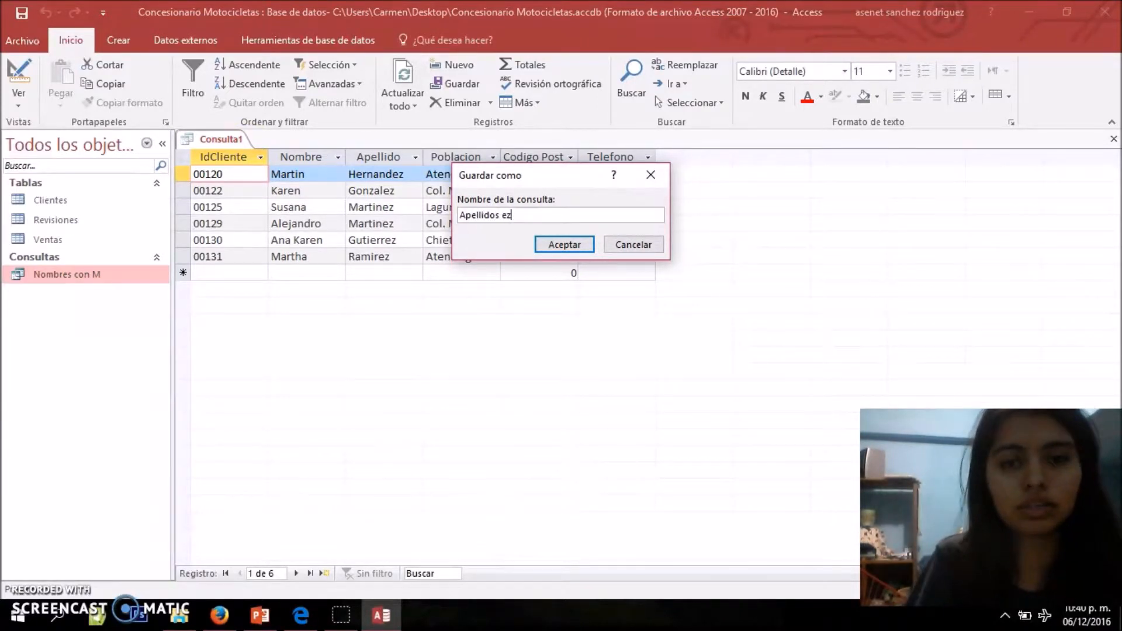
click(565, 245)
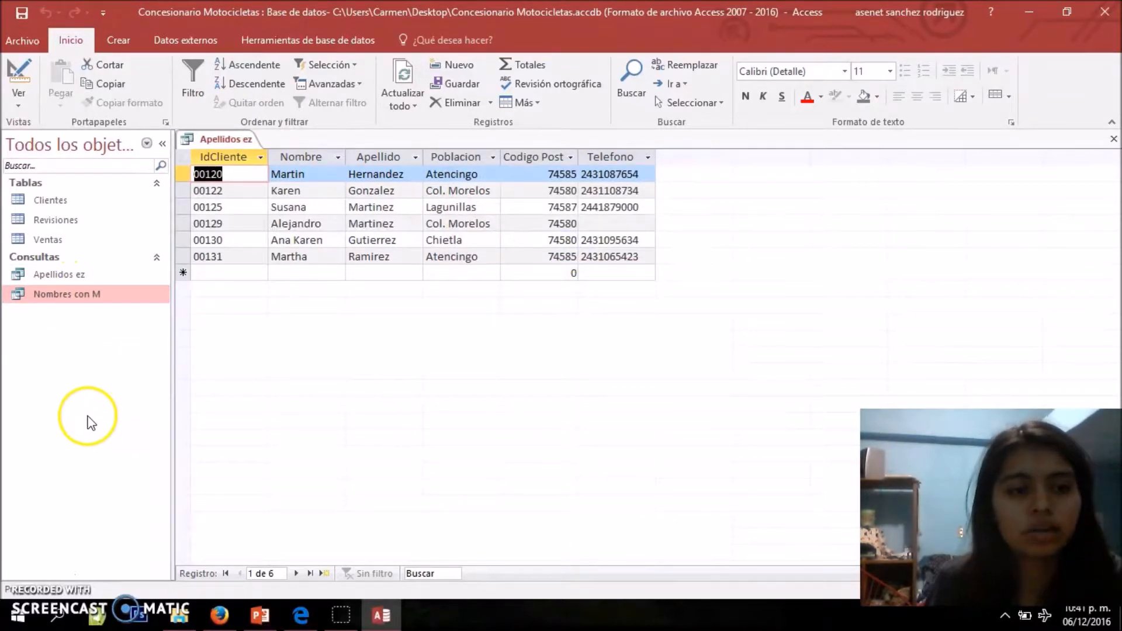
right_click(222, 142)
click(233, 175)
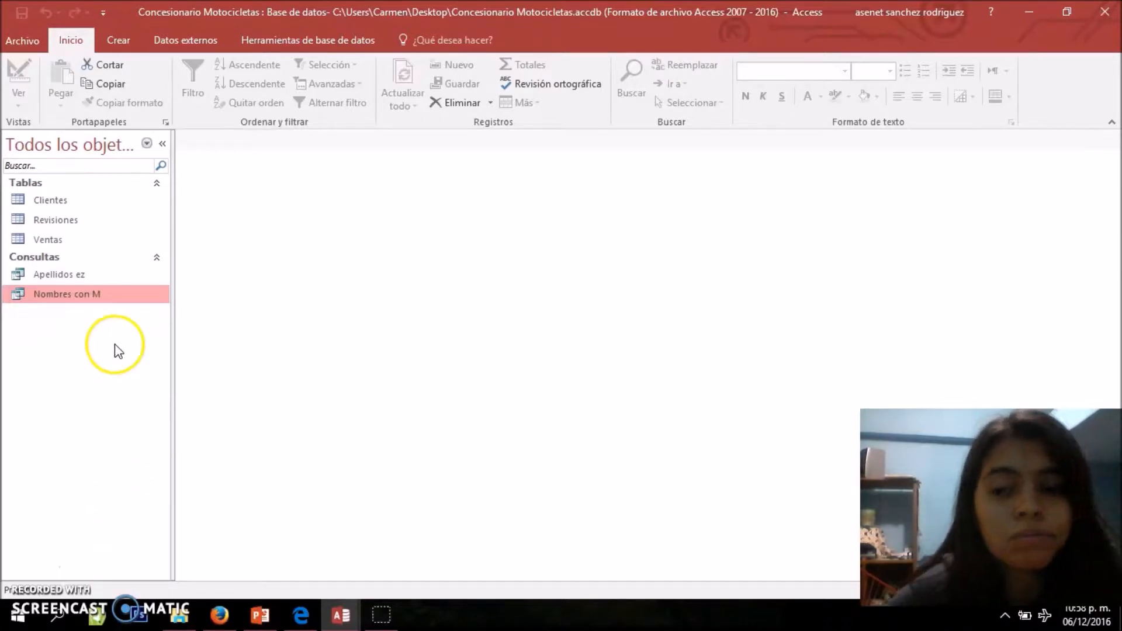
Create another query in design view from the Clientes table and enlarge its box to show every field
click(118, 40)
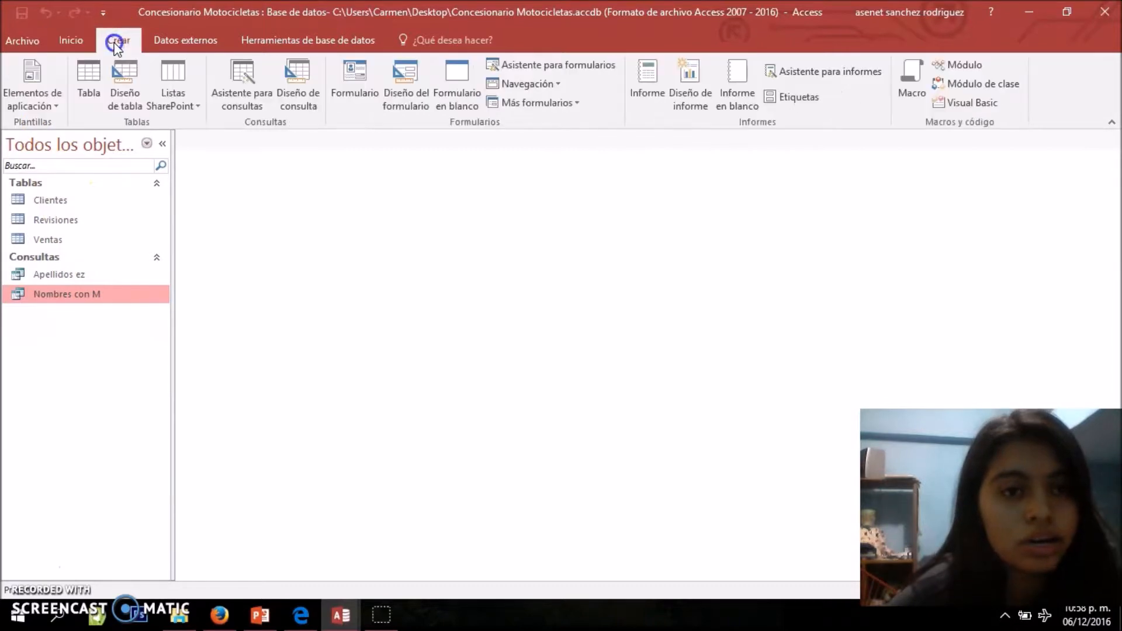
click(302, 111)
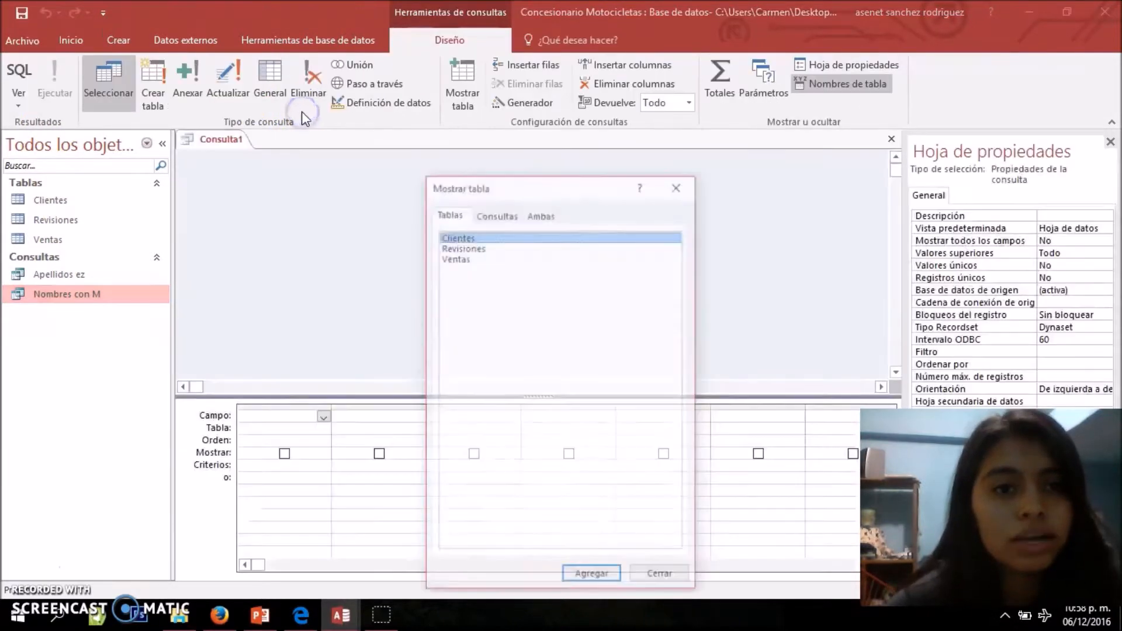
double_click(451, 236)
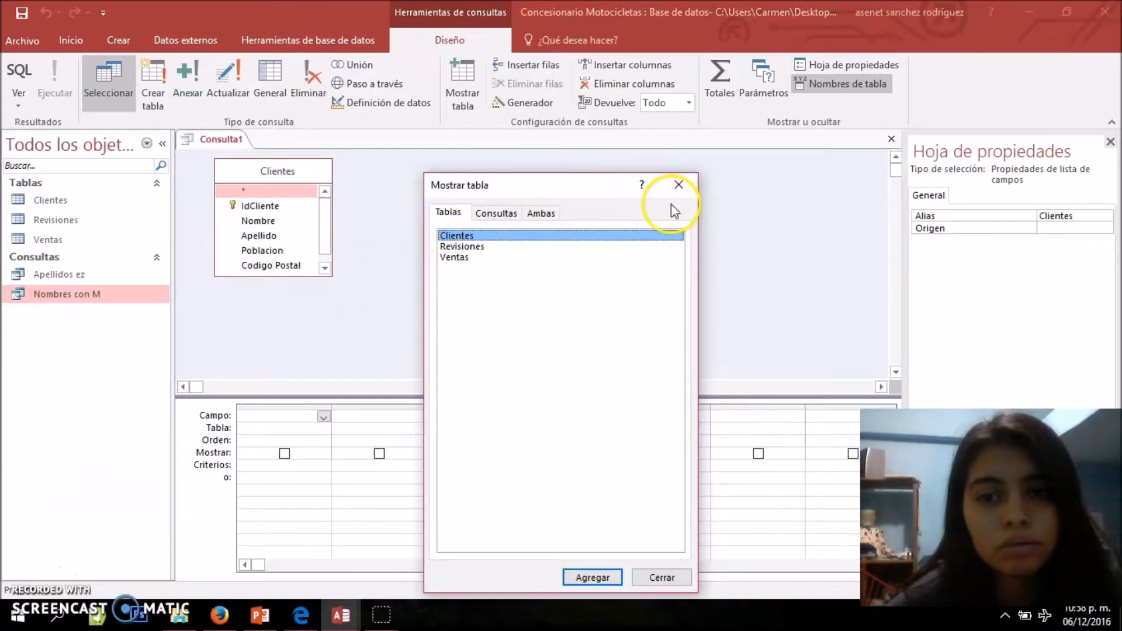
click(679, 184)
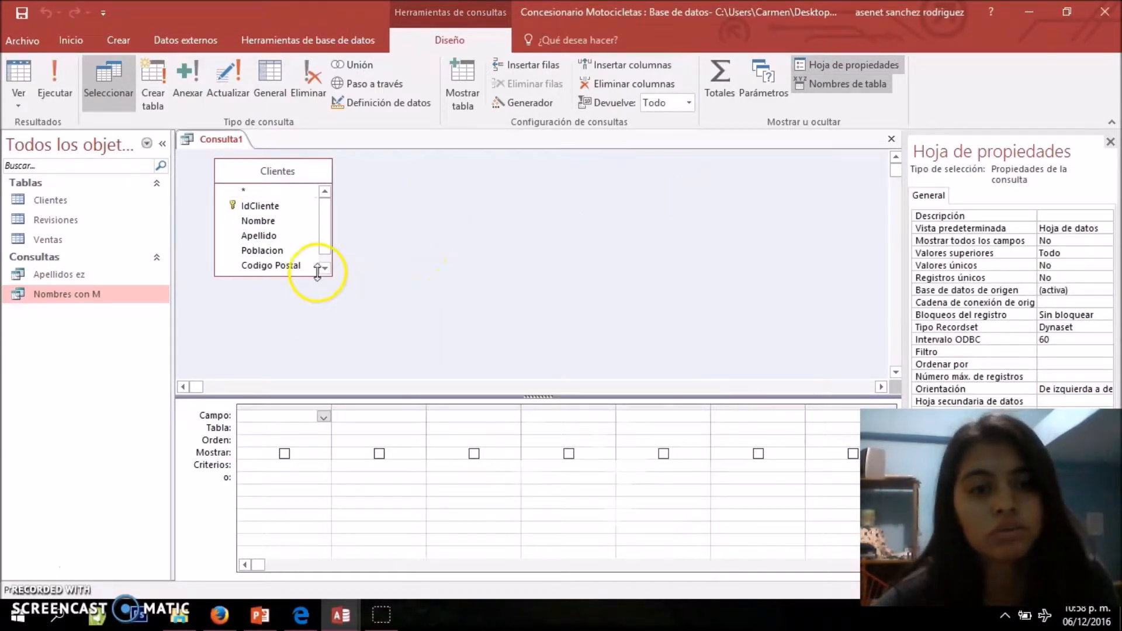
drag(328, 274, 365, 325)
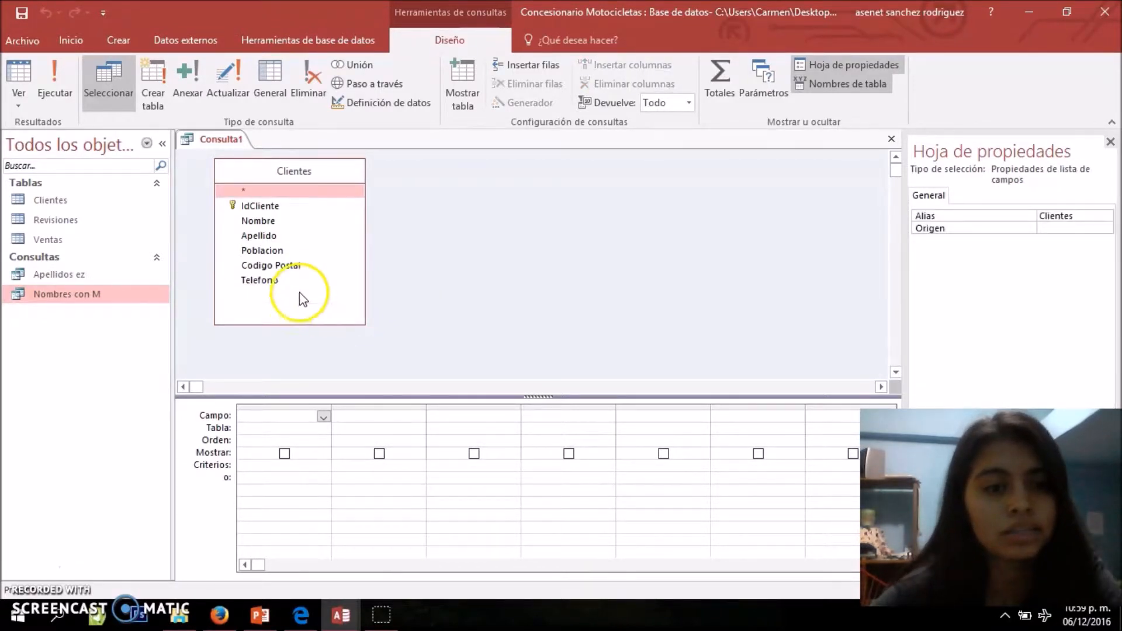
click(297, 279)
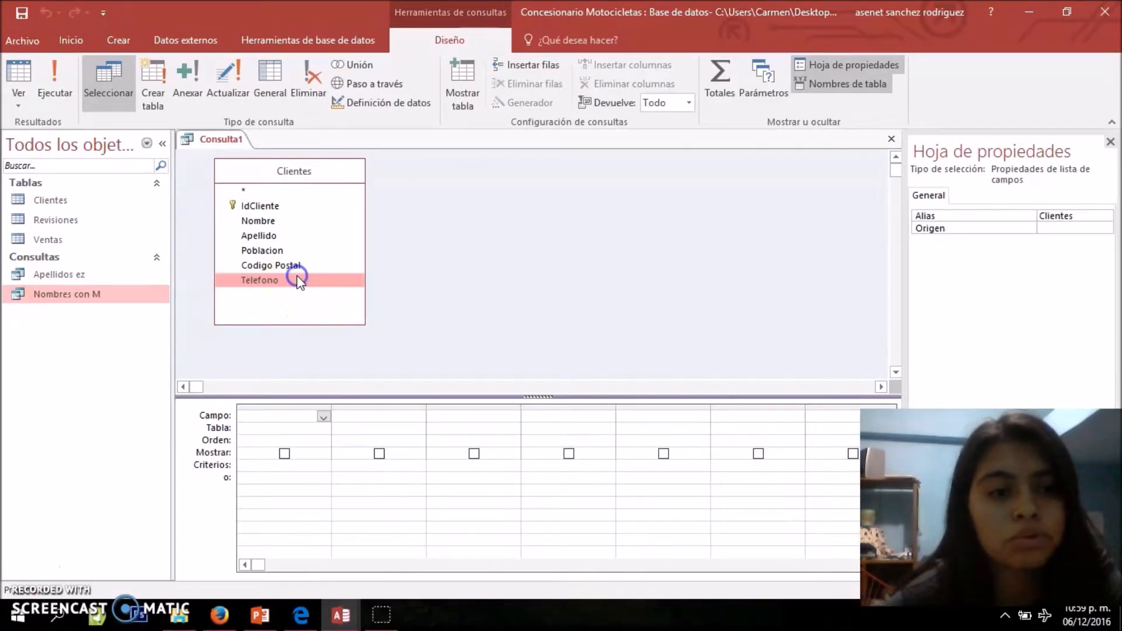
Add the Nombre, Apellido, Poblacion and Telefono fields of the Clientes table to the query grid
click(292, 211)
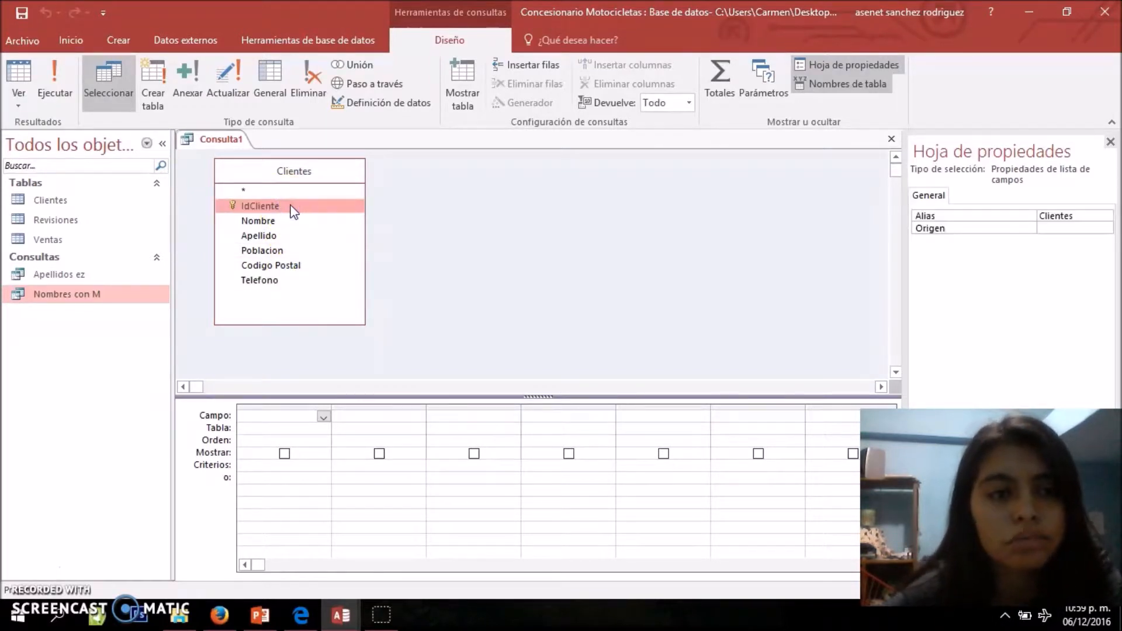
click(255, 301)
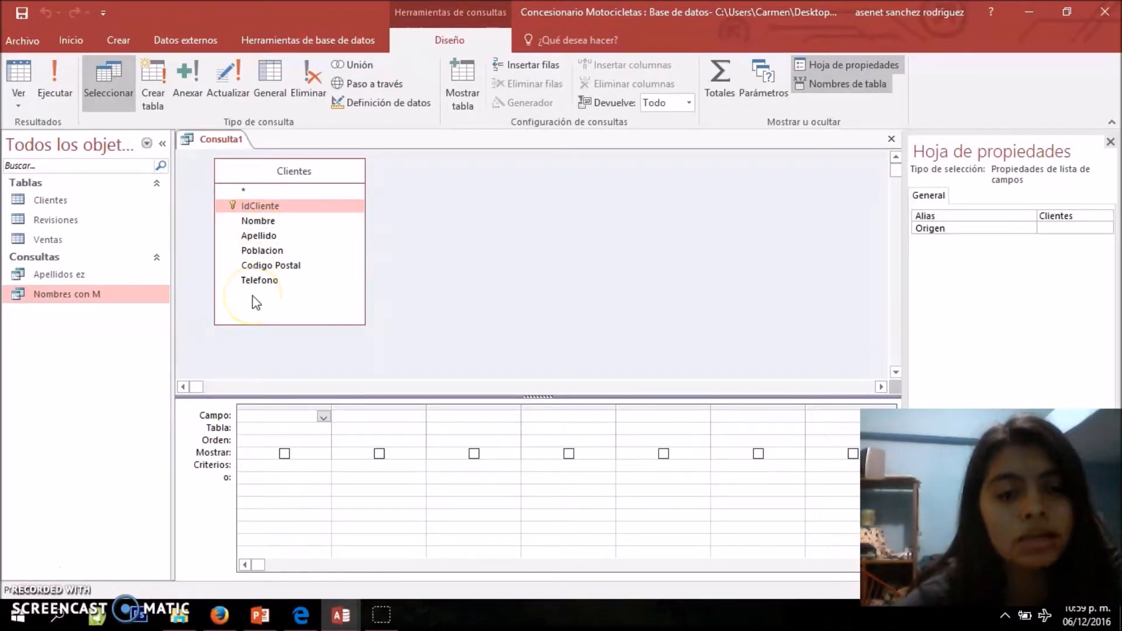
click(263, 231)
double_click(262, 223)
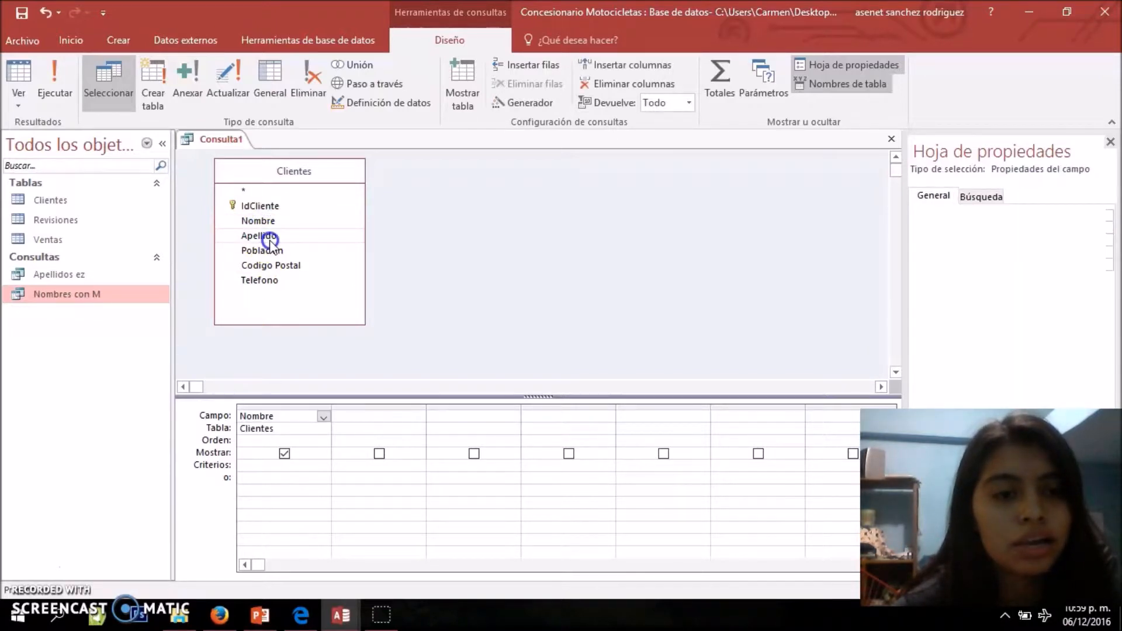
double_click(269, 237)
click(265, 253)
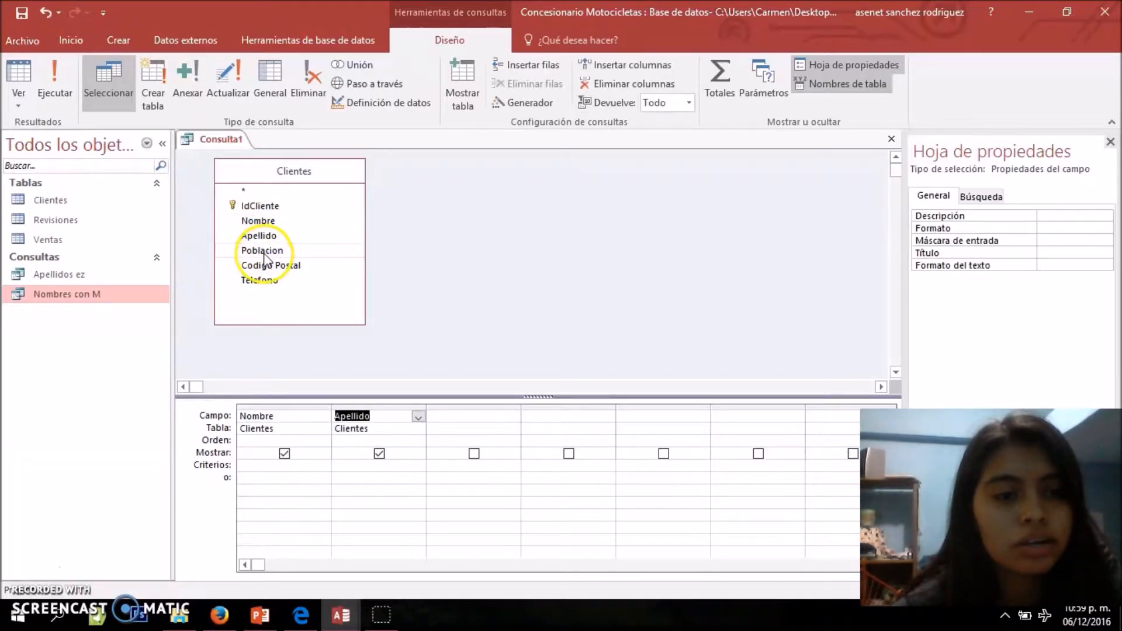
double_click(265, 253)
click(261, 282)
double_click(262, 282)
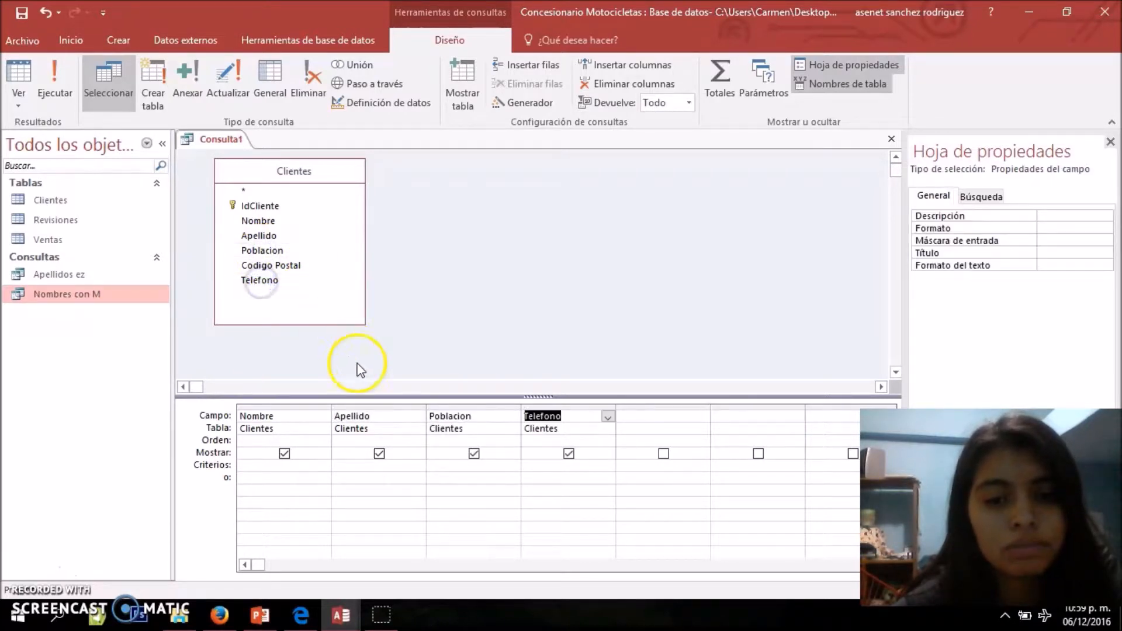
Set the criterion of the Telefono field to Es Nulo to select clients without a telephone
click(527, 464)
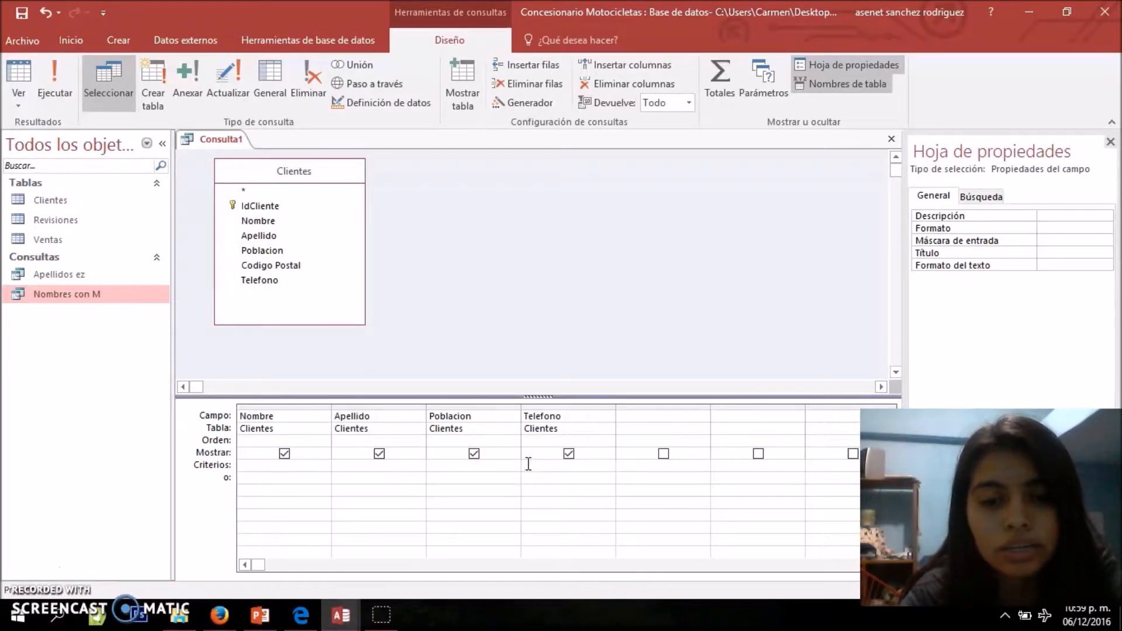
text(Es )
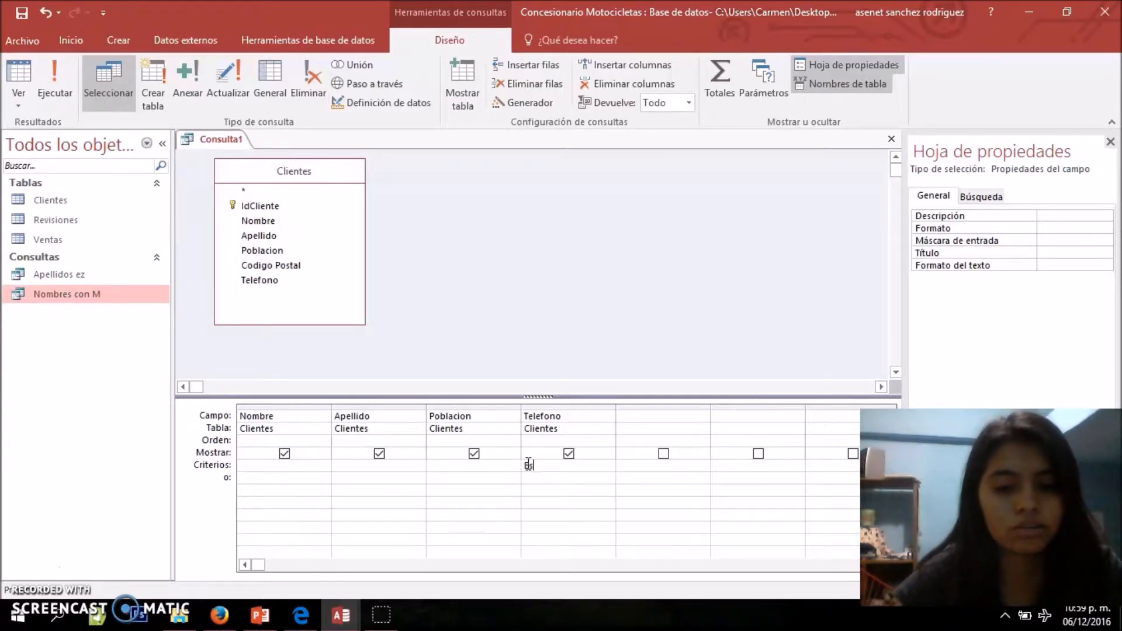
text(Nulo)
Show the query in datasheet view, inspect its Telefono column, check the criterion in design view and run it again
click(23, 112)
click(45, 122)
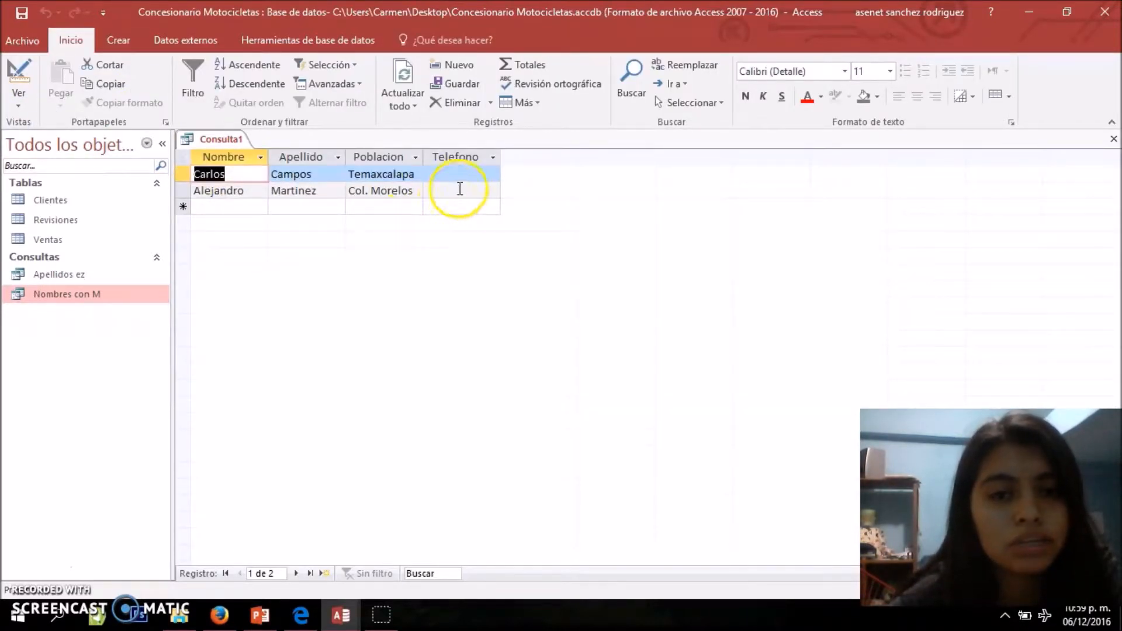
key(Down)
key(Up)
click(462, 180)
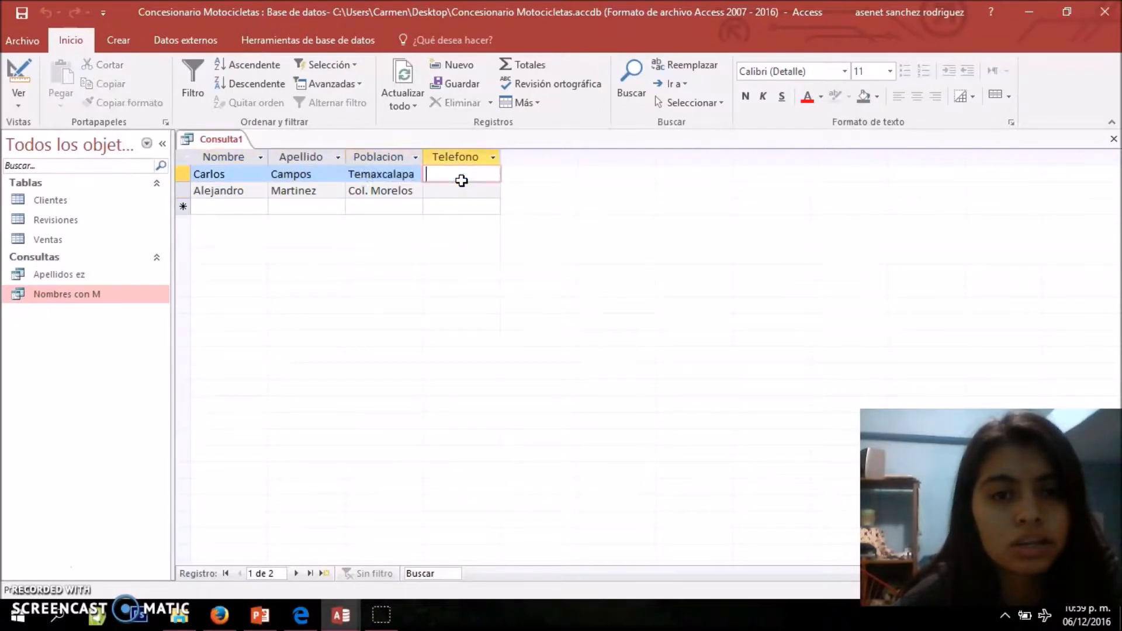
click(20, 107)
click(53, 204)
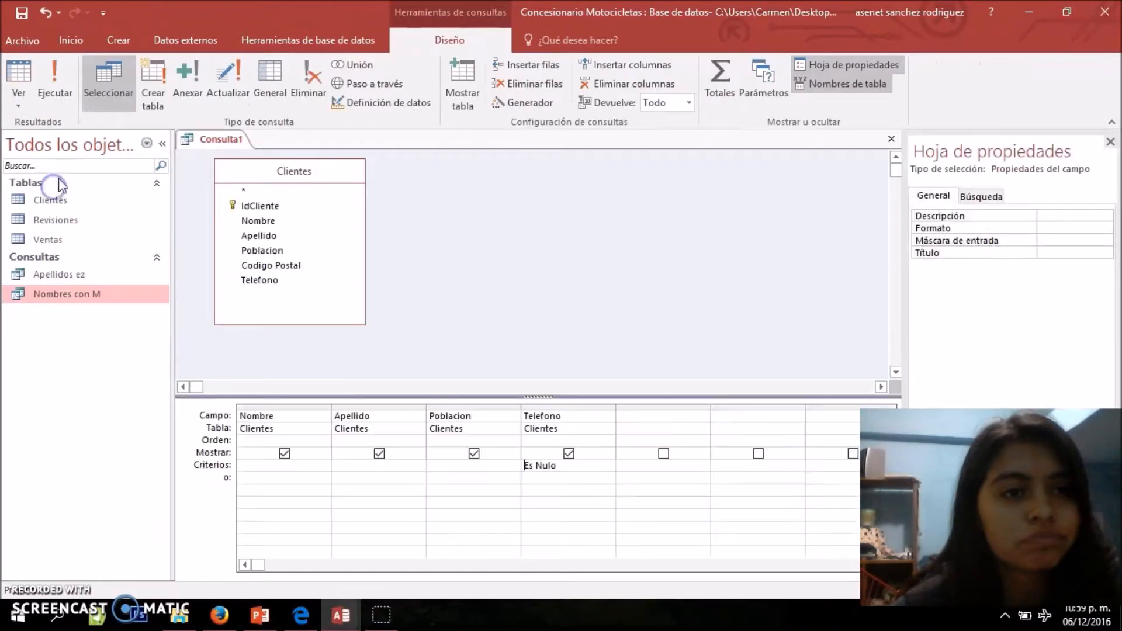
click(37, 87)
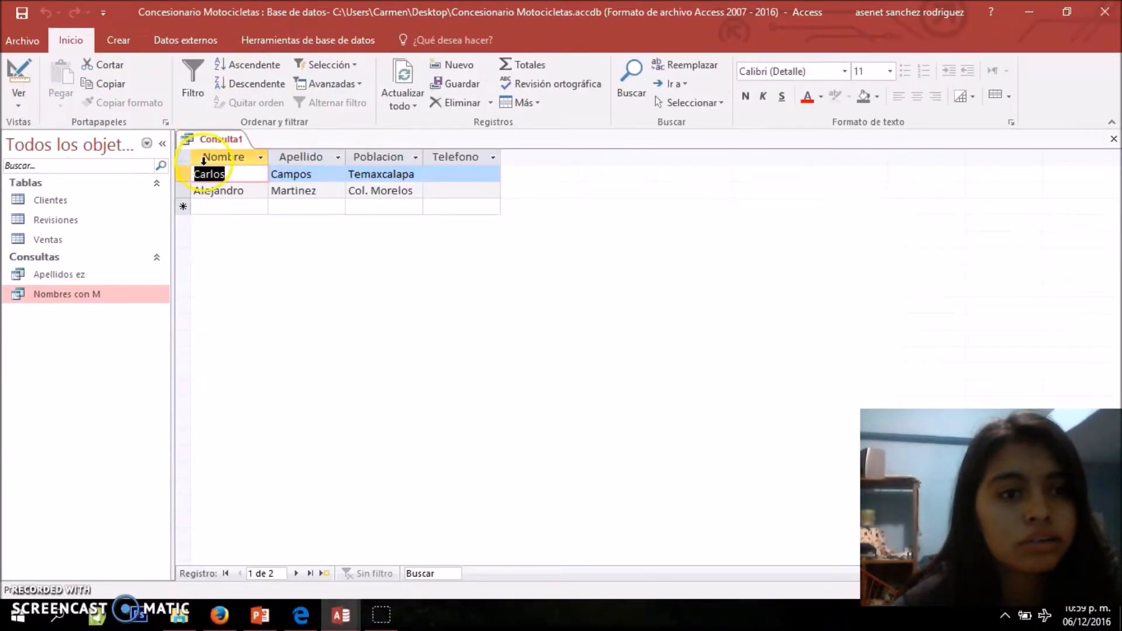
Save the query under the name Clientes Nulo and close it
right_click(230, 144)
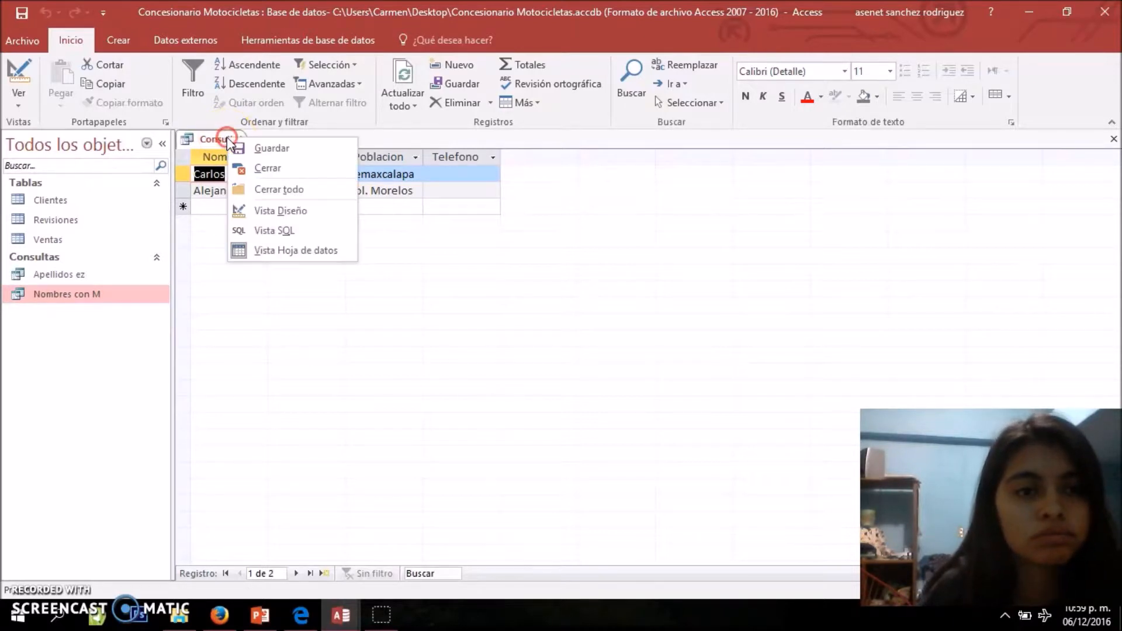
click(246, 146)
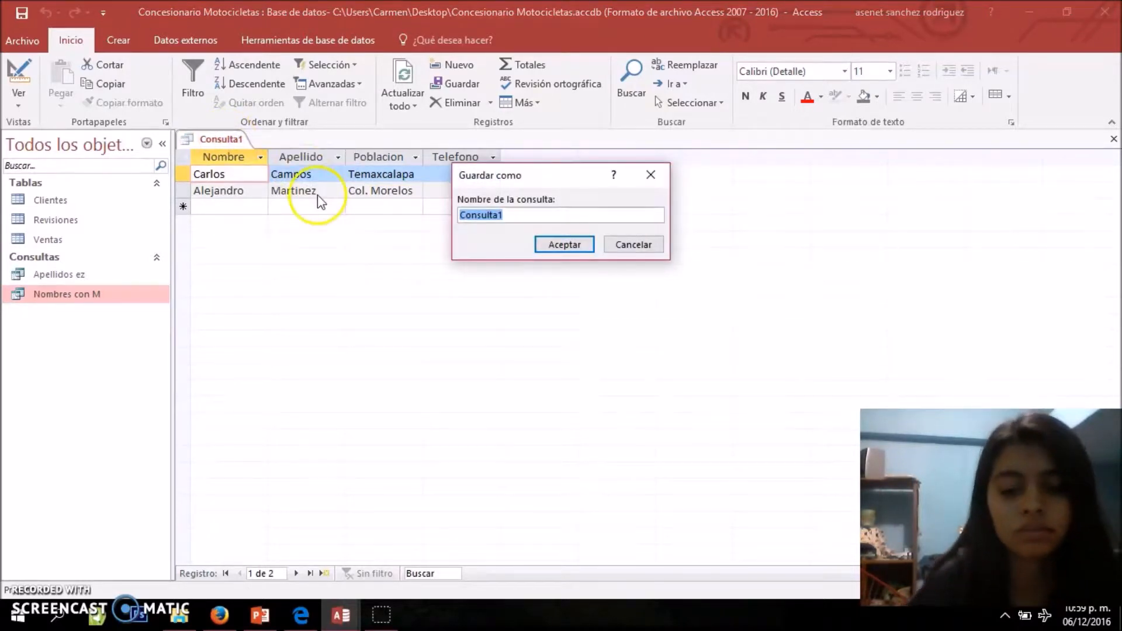
key(BackSpace)
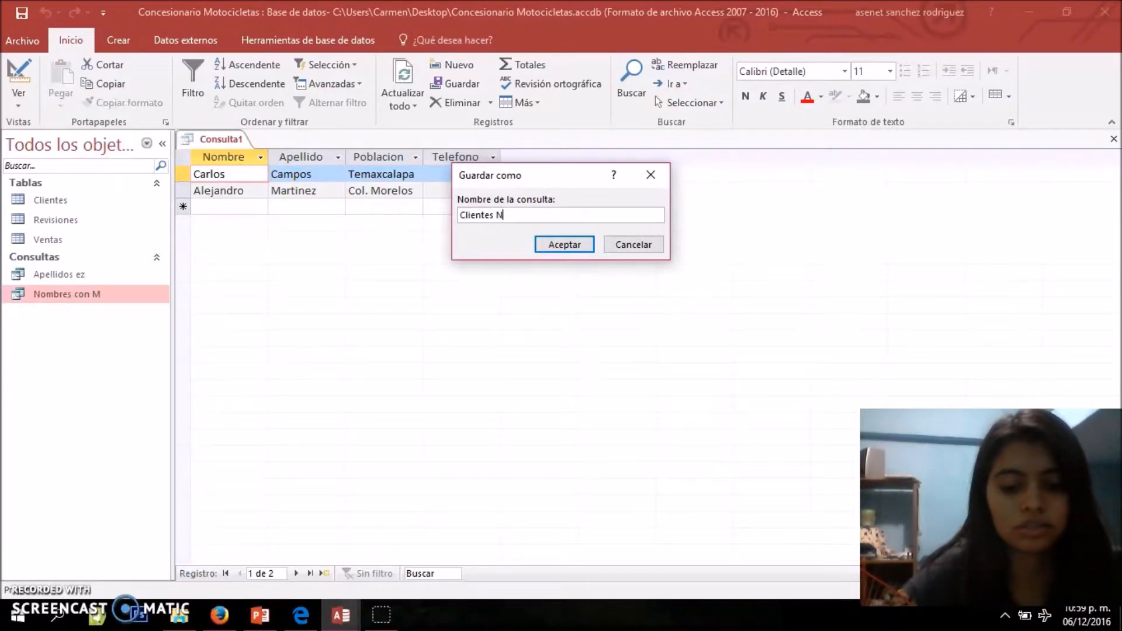
key(Return)
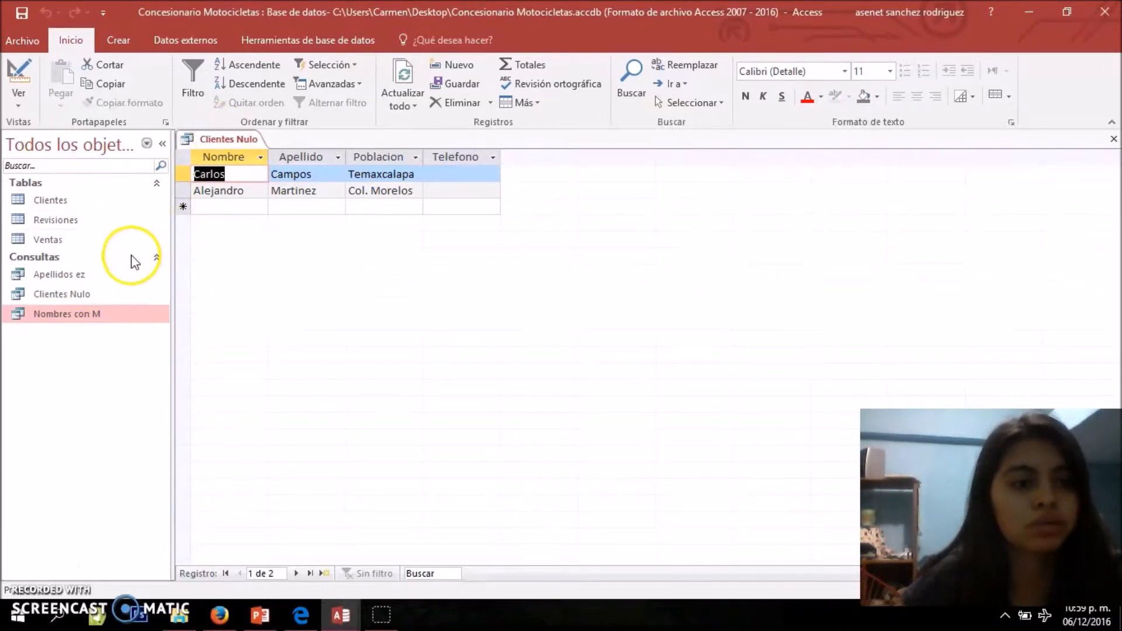
click(82, 301)
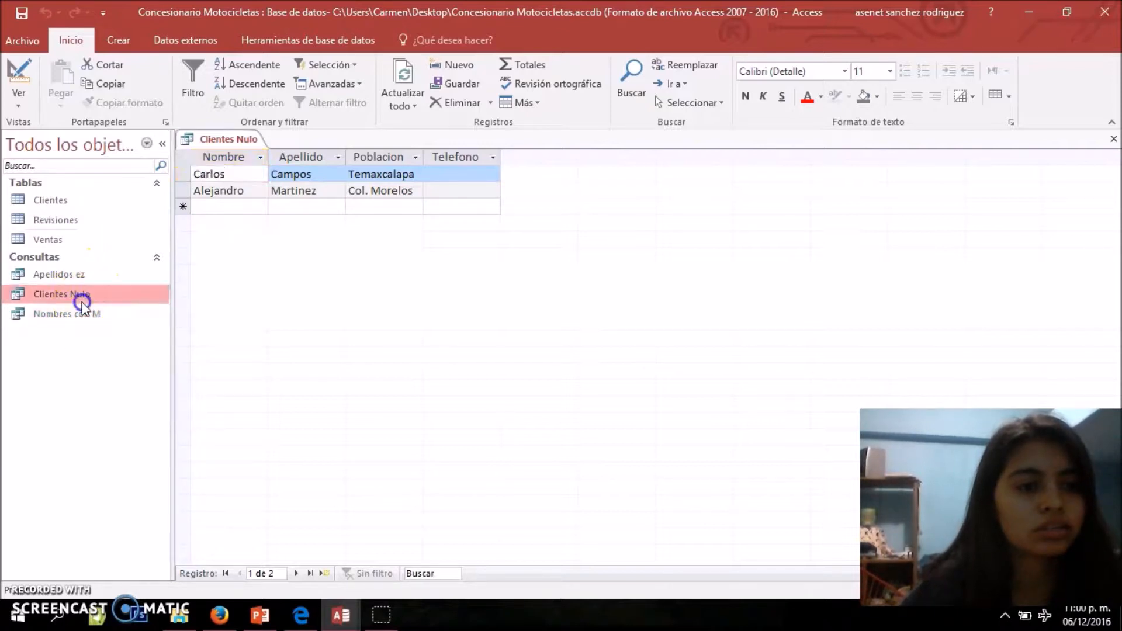
right_click(223, 138)
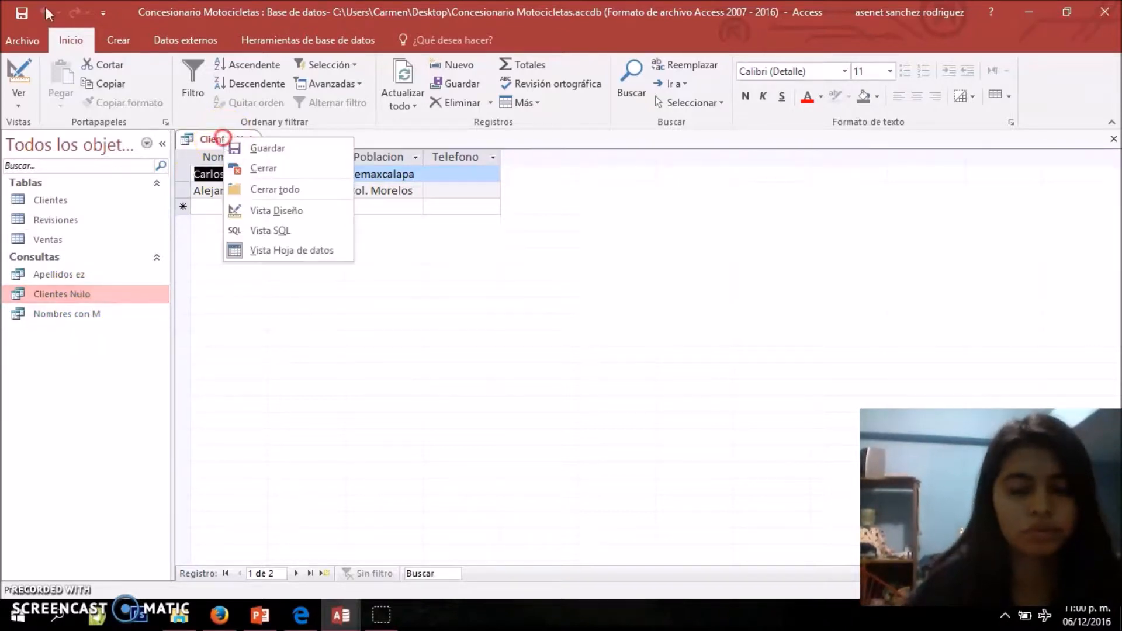
click(245, 168)
Open the Revisiones table, examine which records have an empty Otros field and close the table
click(126, 37)
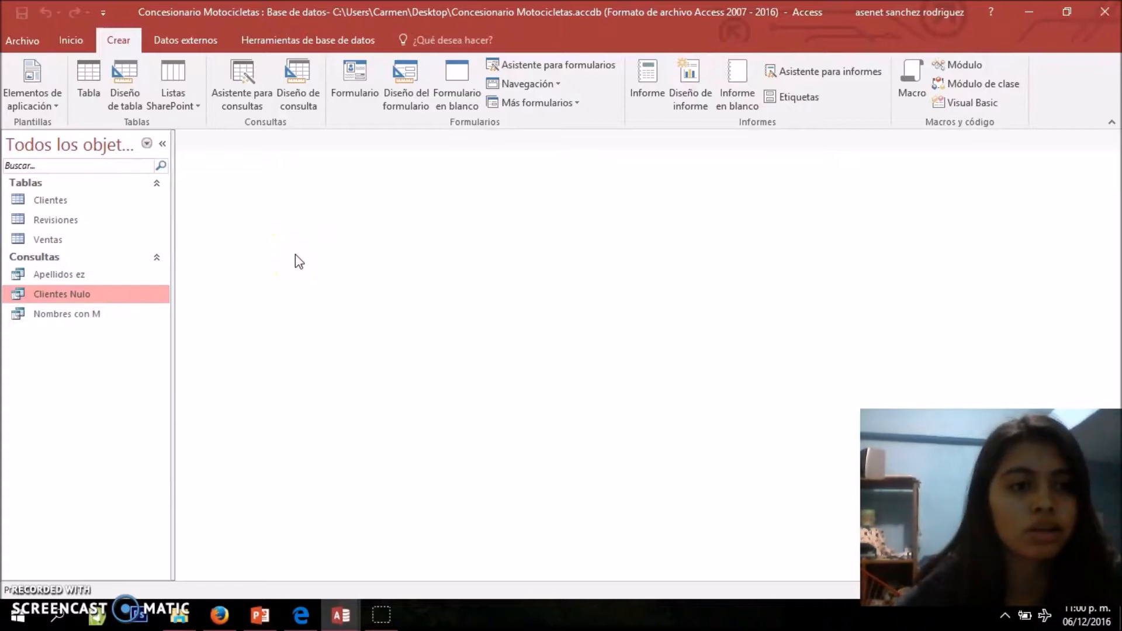
double_click(62, 225)
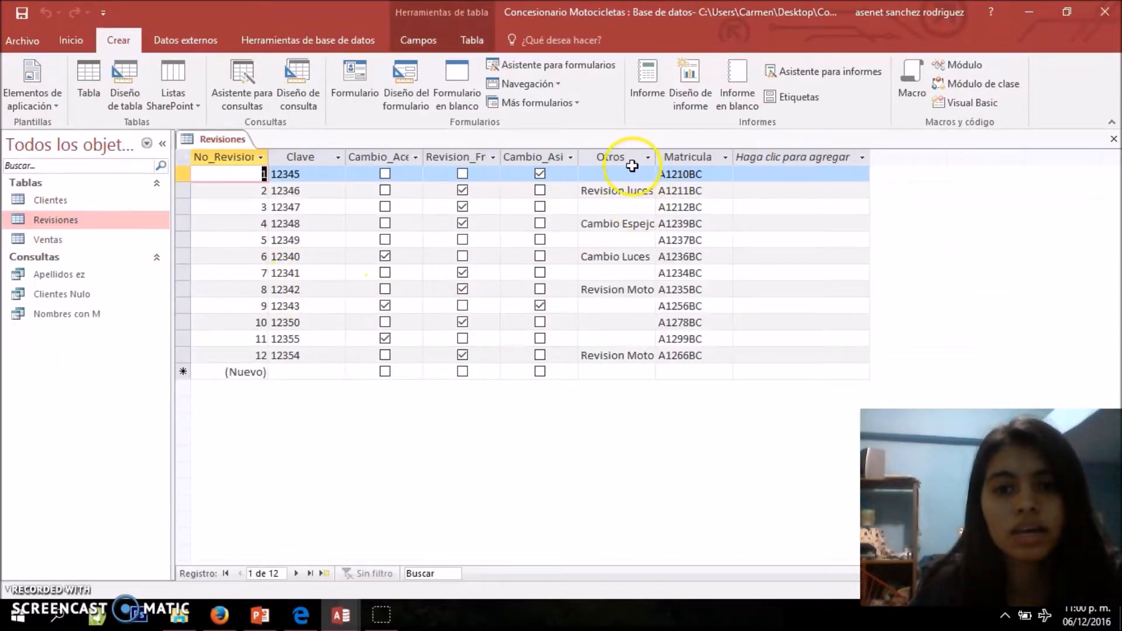
click(630, 171)
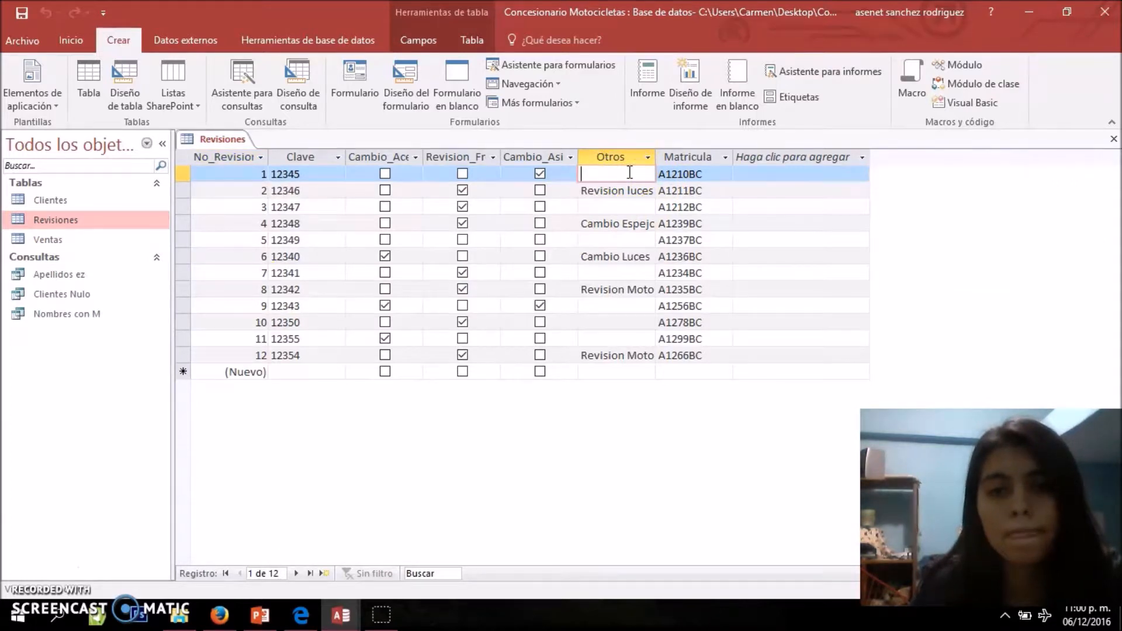
key(Down)
key(Down)
key(Down)
key(Down)
key(Down)
key(Down)
key(Down)
key(Down)
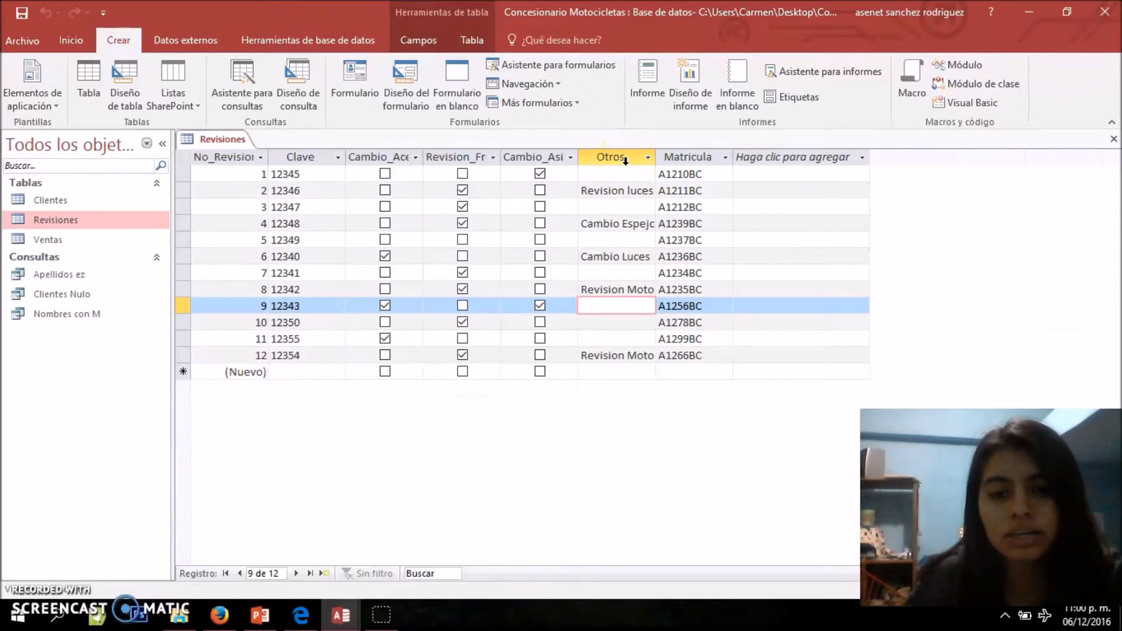
key(Down)
key(Down)
key(Down)
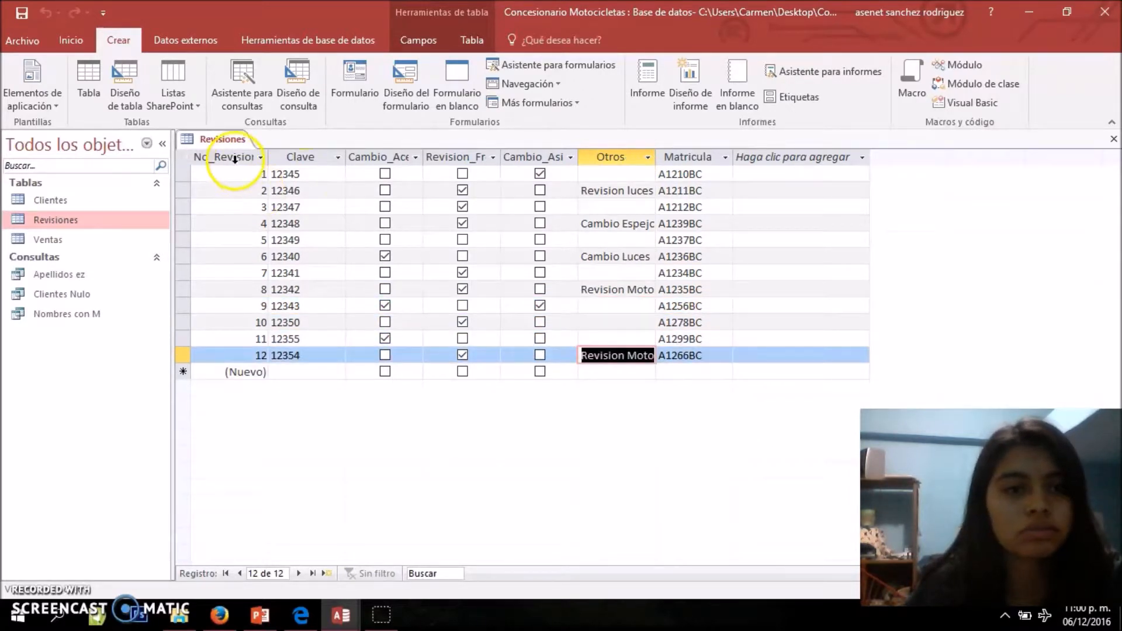
right_click(222, 139)
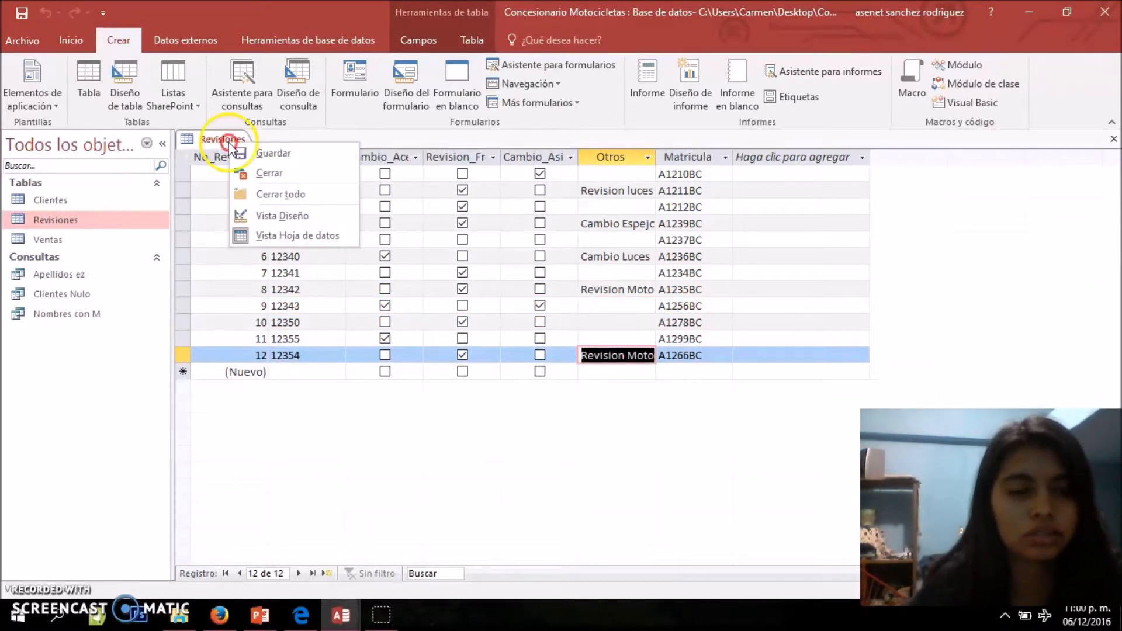
click(256, 173)
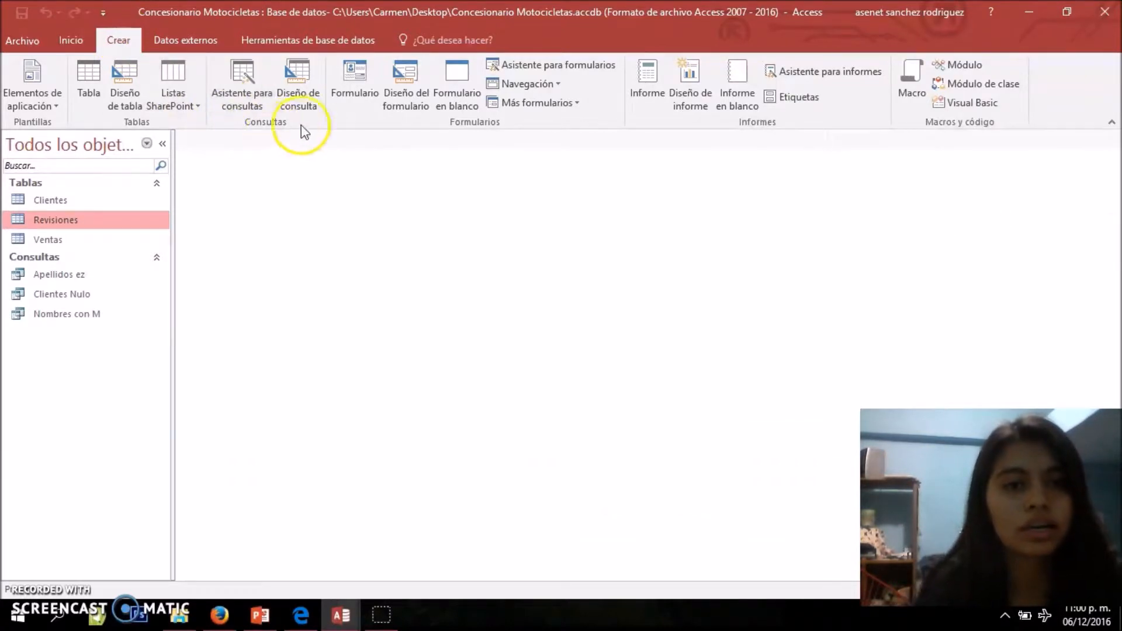
Create another query in design view from the Revisiones table and enlarge its box to show every field
click(307, 103)
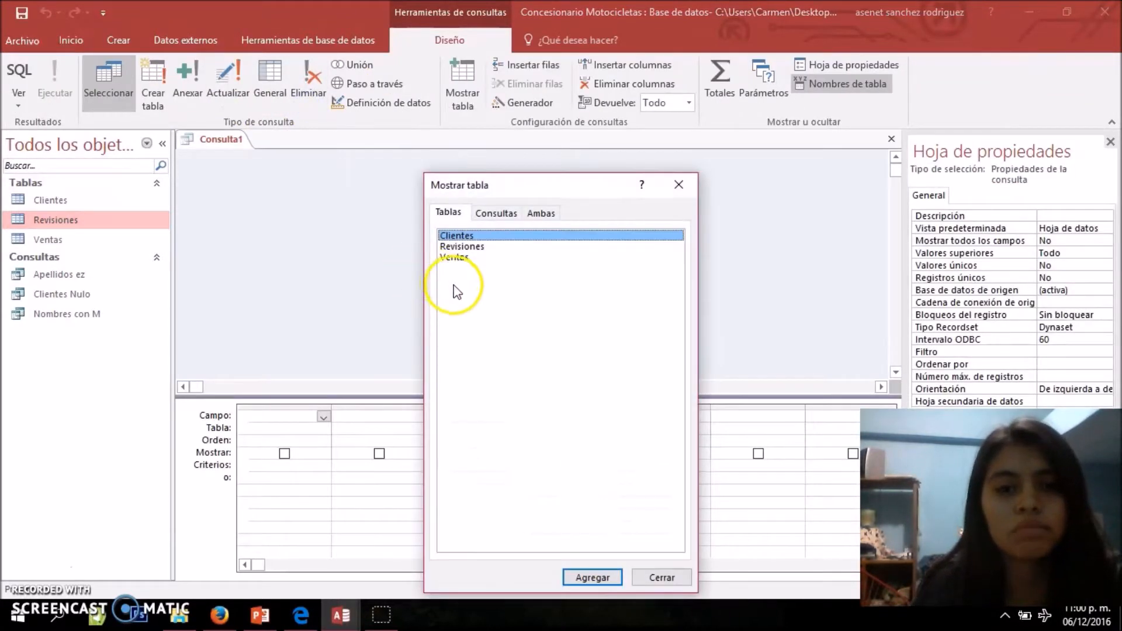
double_click(460, 247)
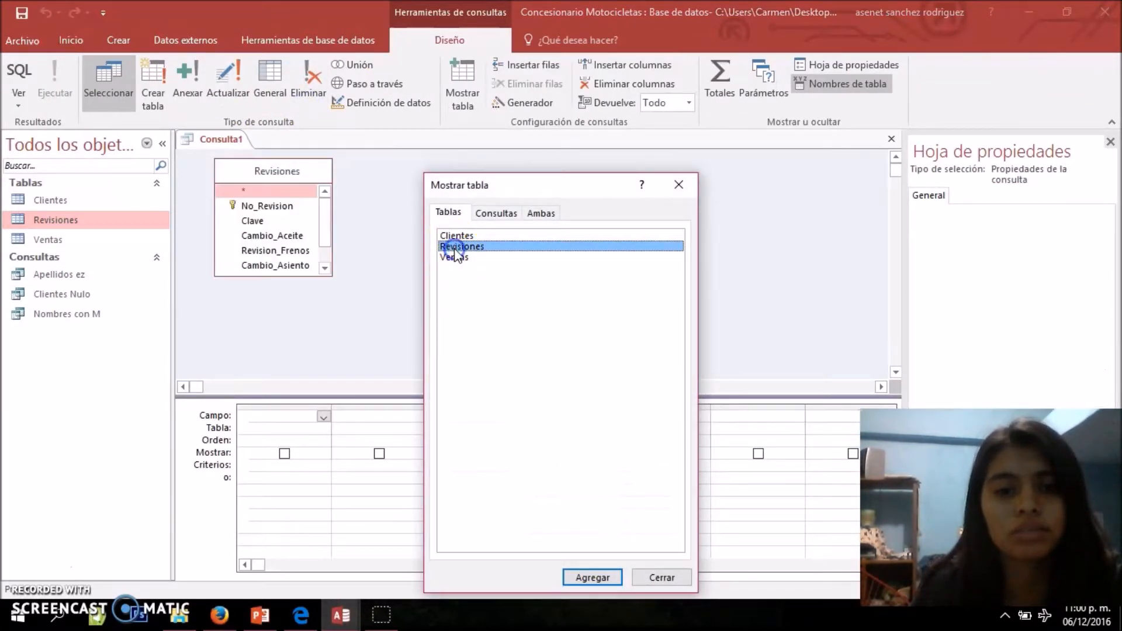
click(695, 183)
drag(330, 276, 391, 318)
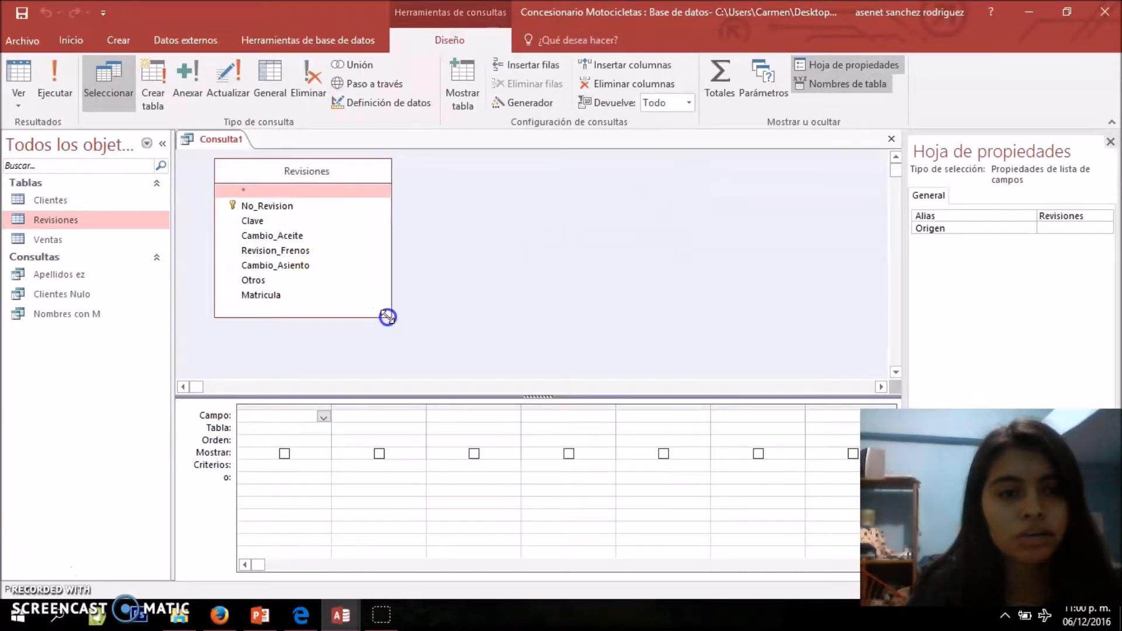
Add the No_Revision, Clave, Matricula and Otros fields of the Revisiones table to the query grid
double_click(266, 206)
double_click(257, 221)
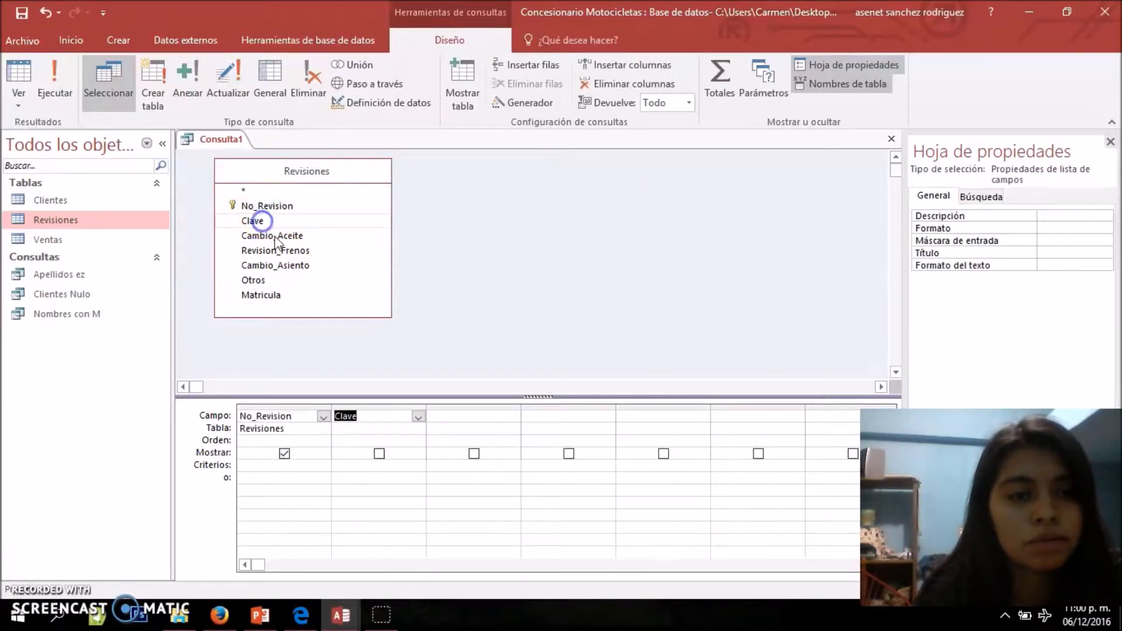
double_click(272, 290)
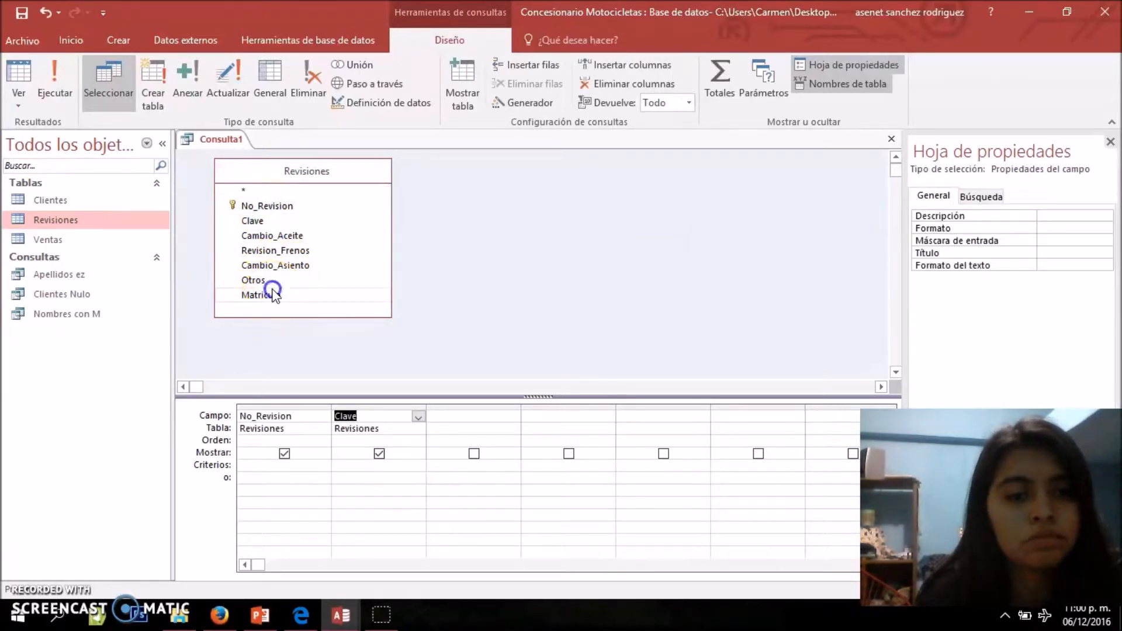
double_click(260, 291)
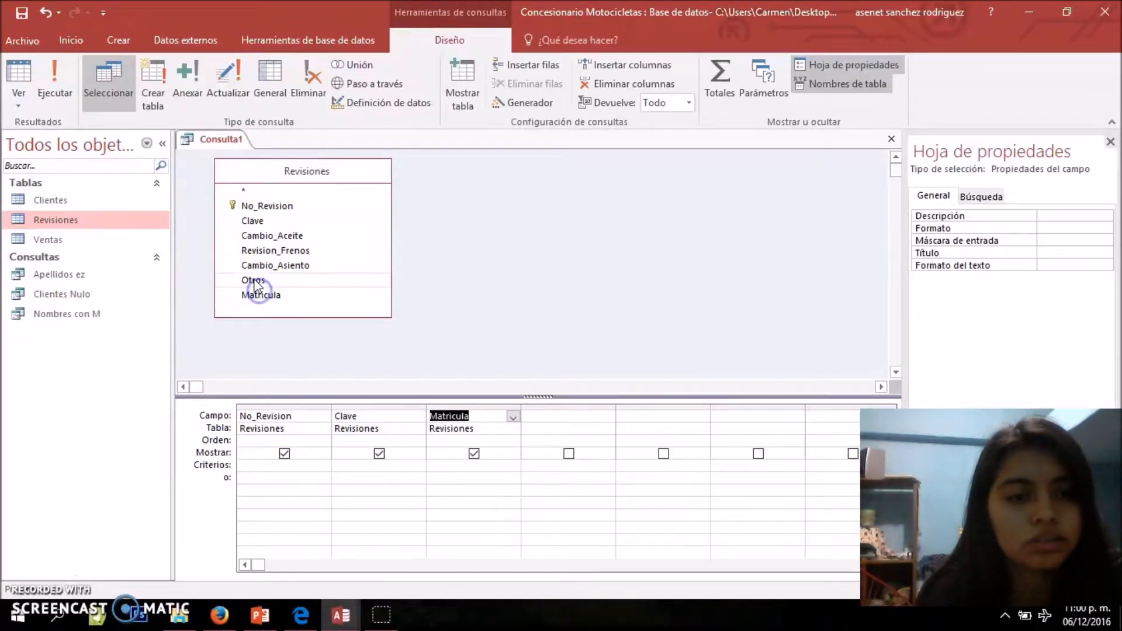
double_click(254, 282)
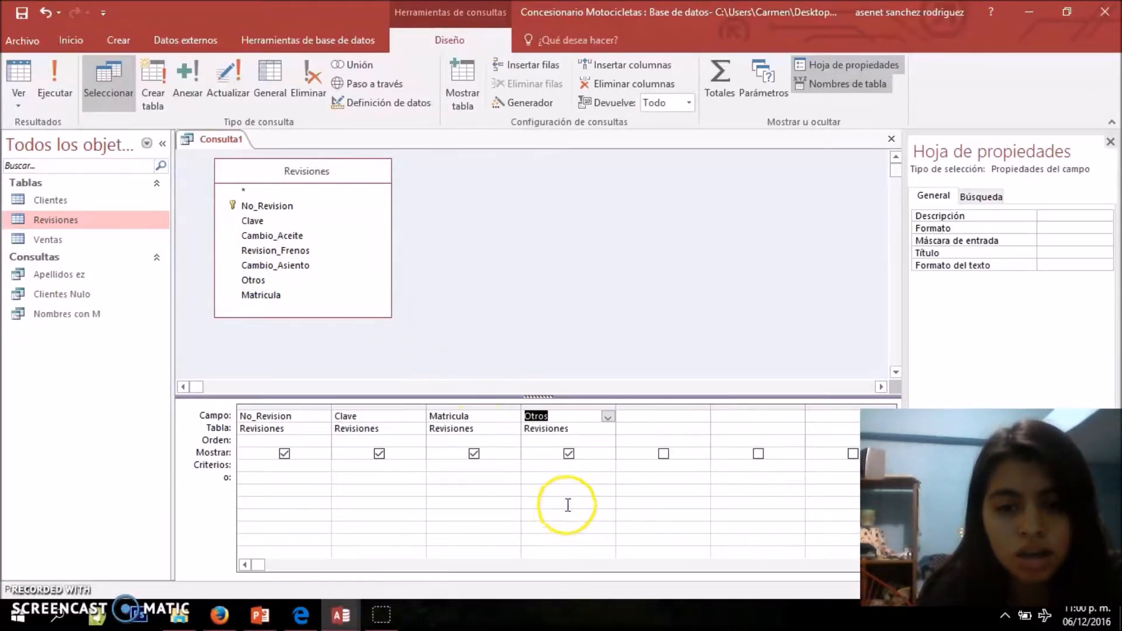
Set the criterion Es Nulo for the Otros field and show the query in datasheet view
click(552, 466)
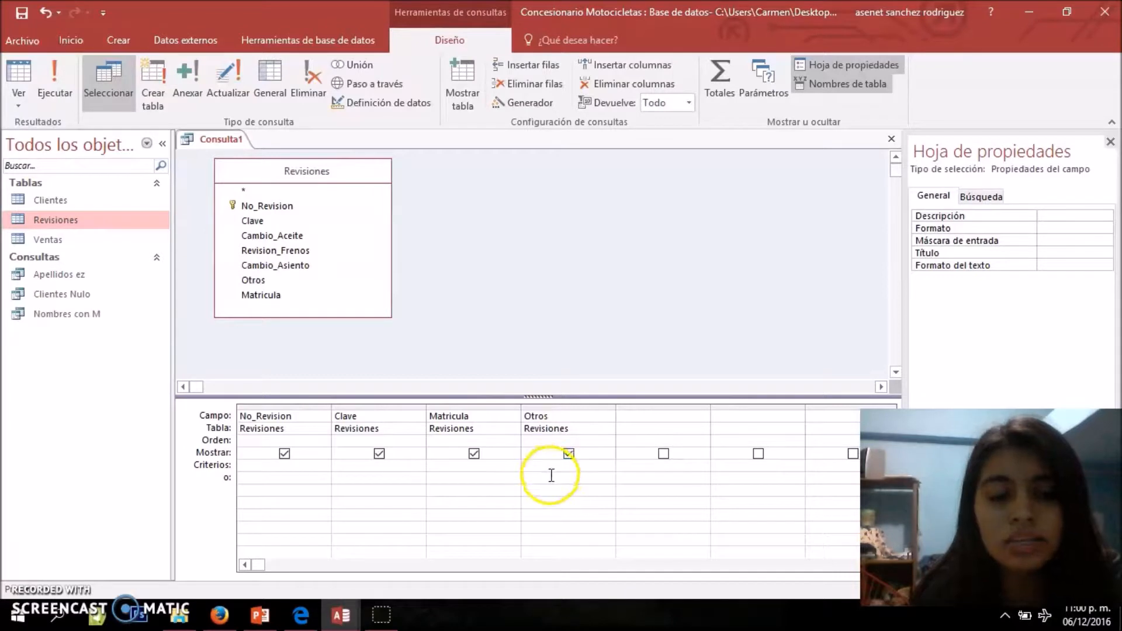
text(ES )
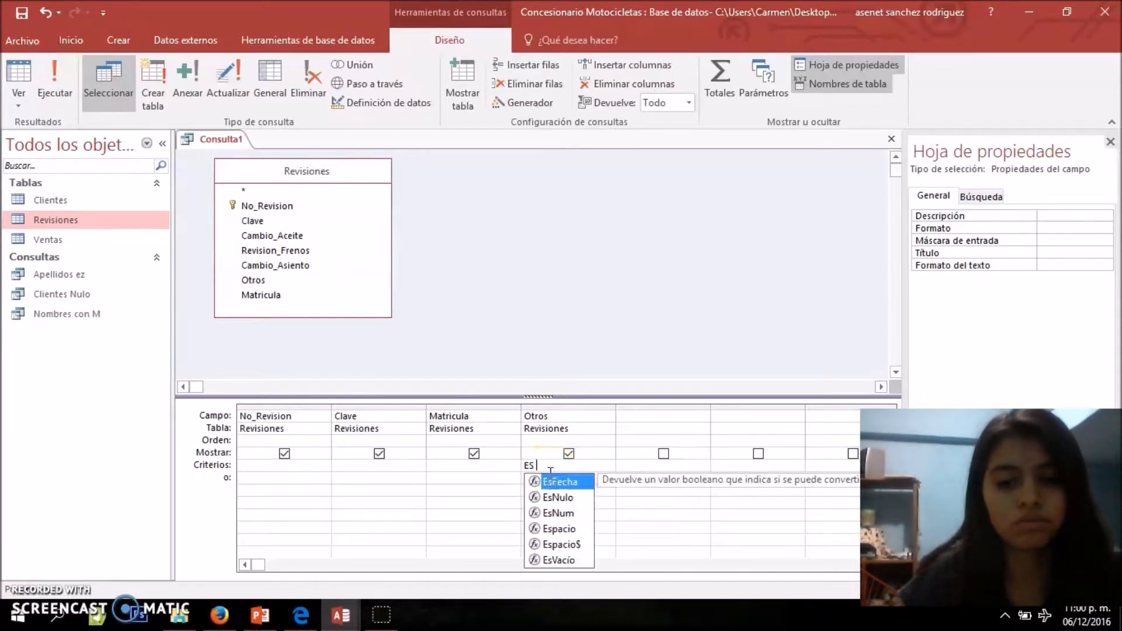
text(Nulo)
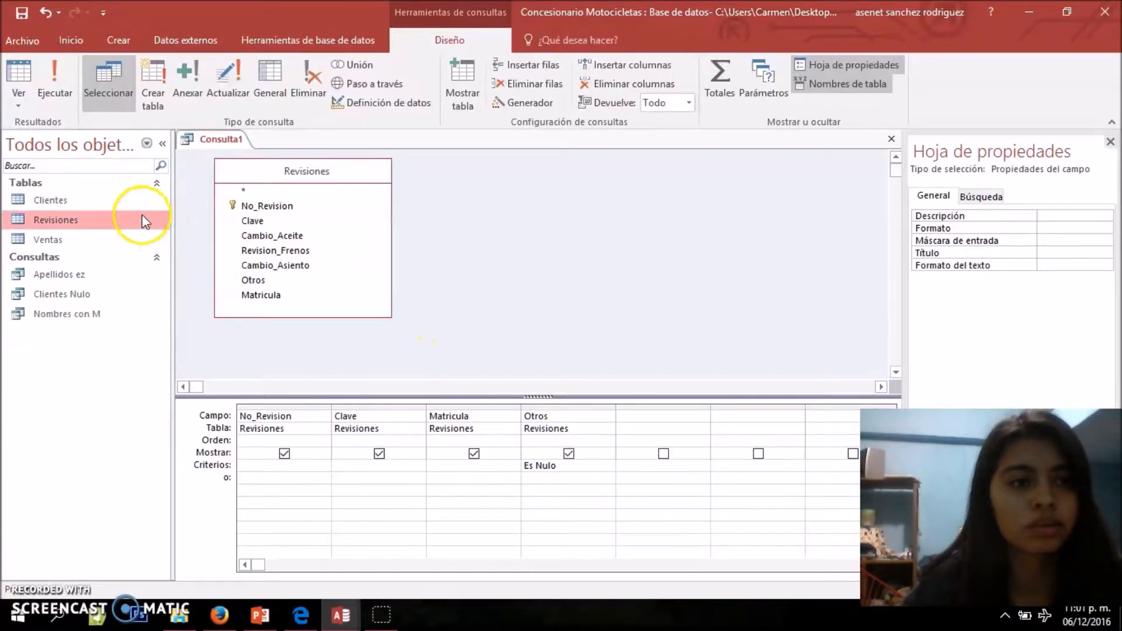
click(19, 98)
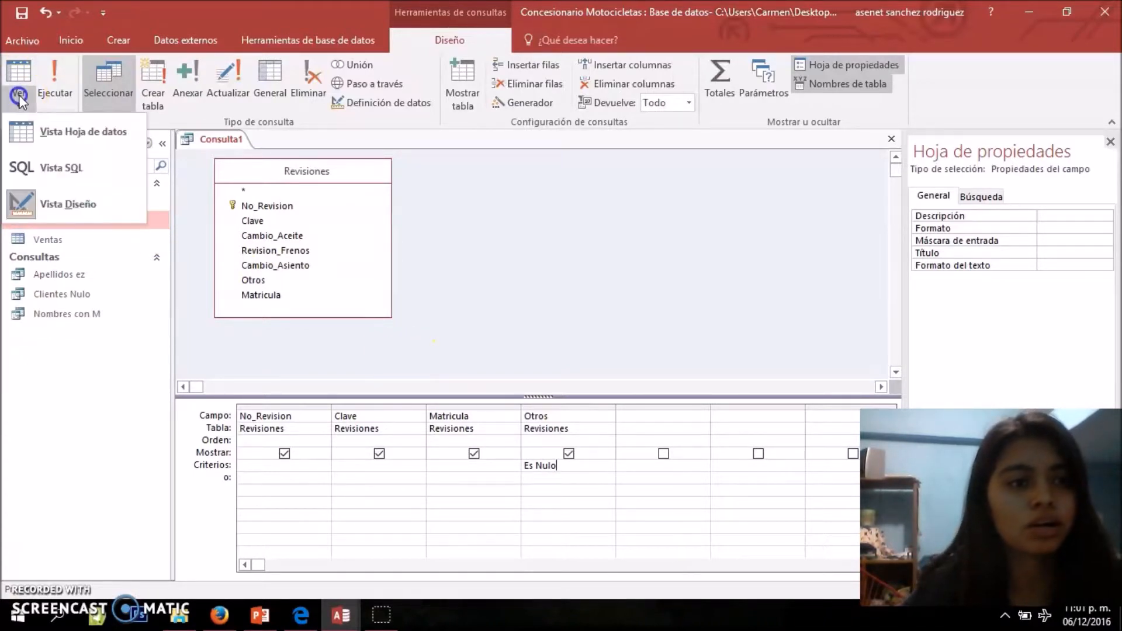
click(56, 127)
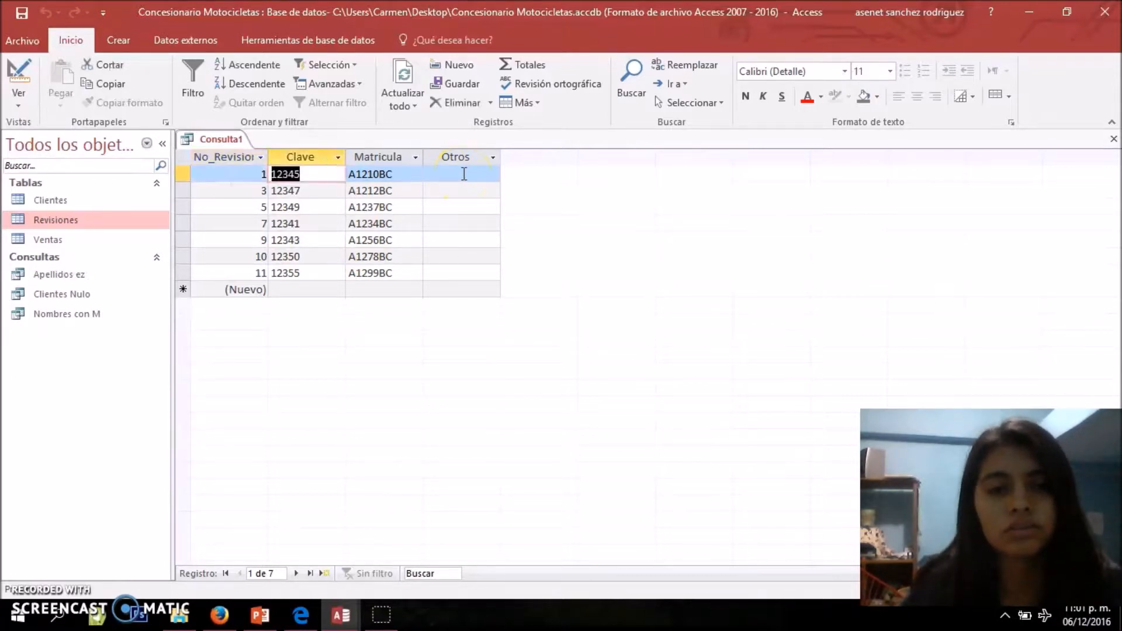
Examine the Otros column in the query results, return to design view and run the query
click(464, 173)
key(Down)
key(Down)
key(Up)
key(Up)
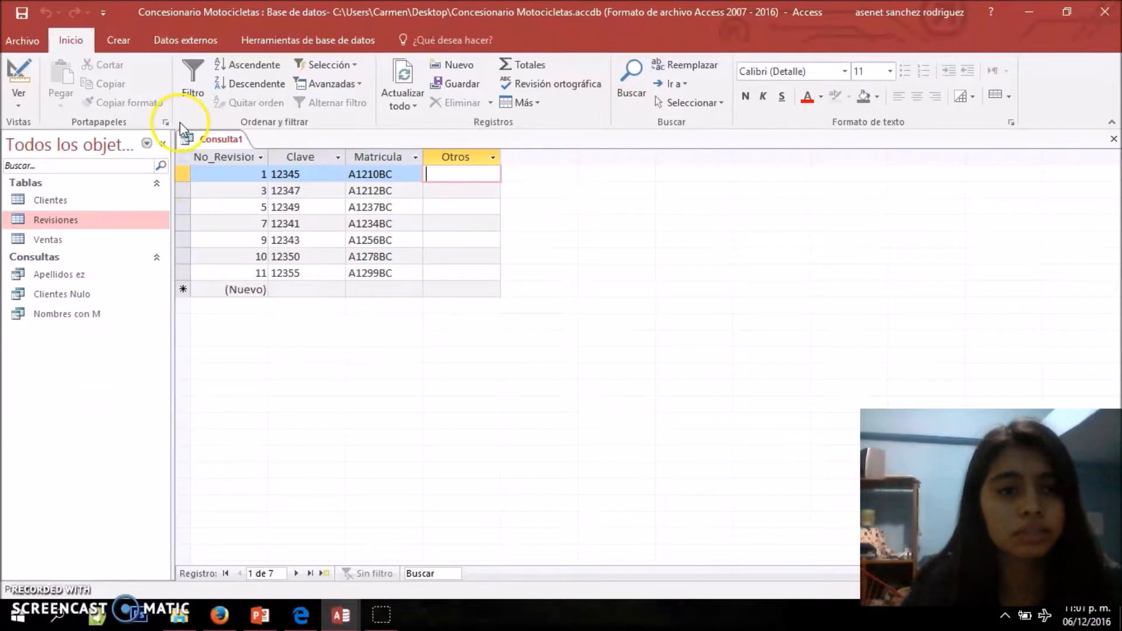
click(18, 99)
click(54, 202)
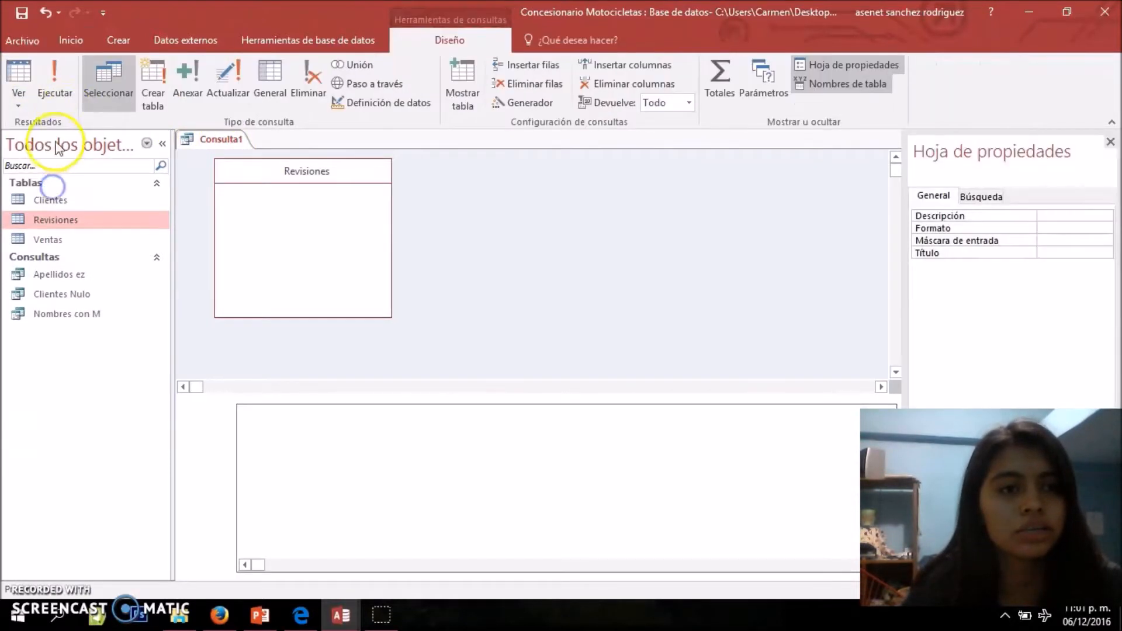
click(64, 84)
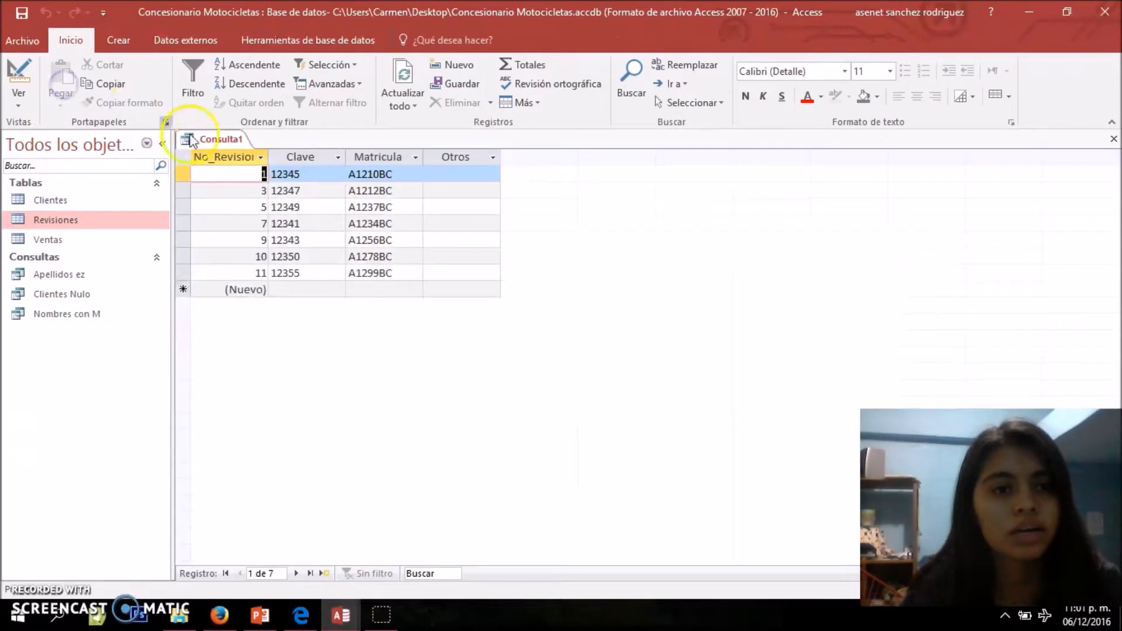
Save the query under the name Revisiones Nulo and close it
right_click(236, 136)
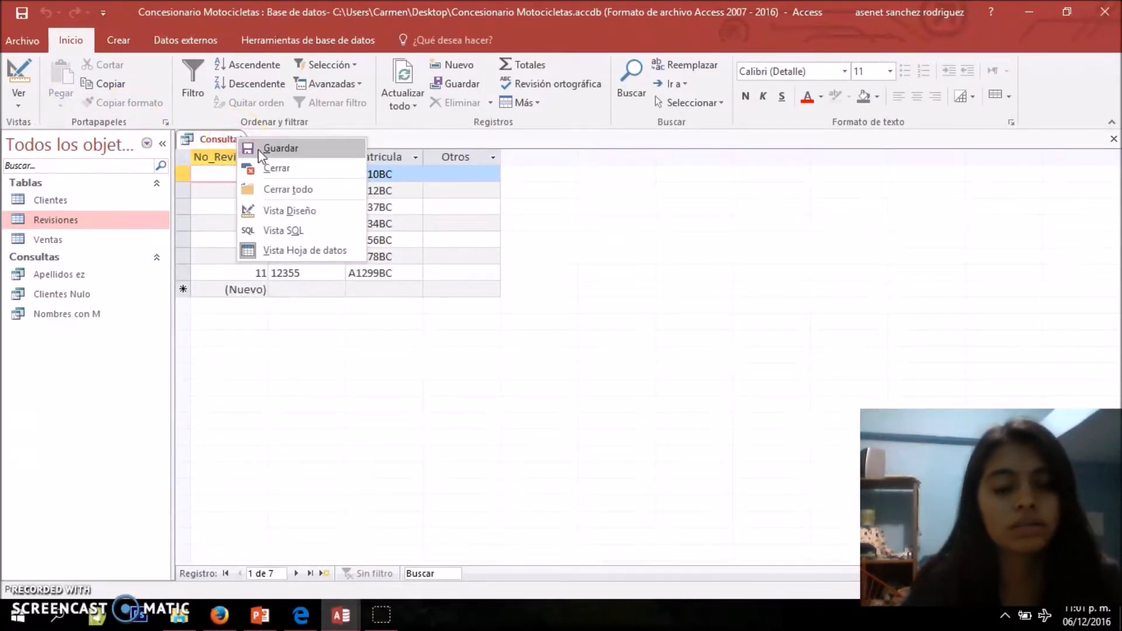
click(260, 149)
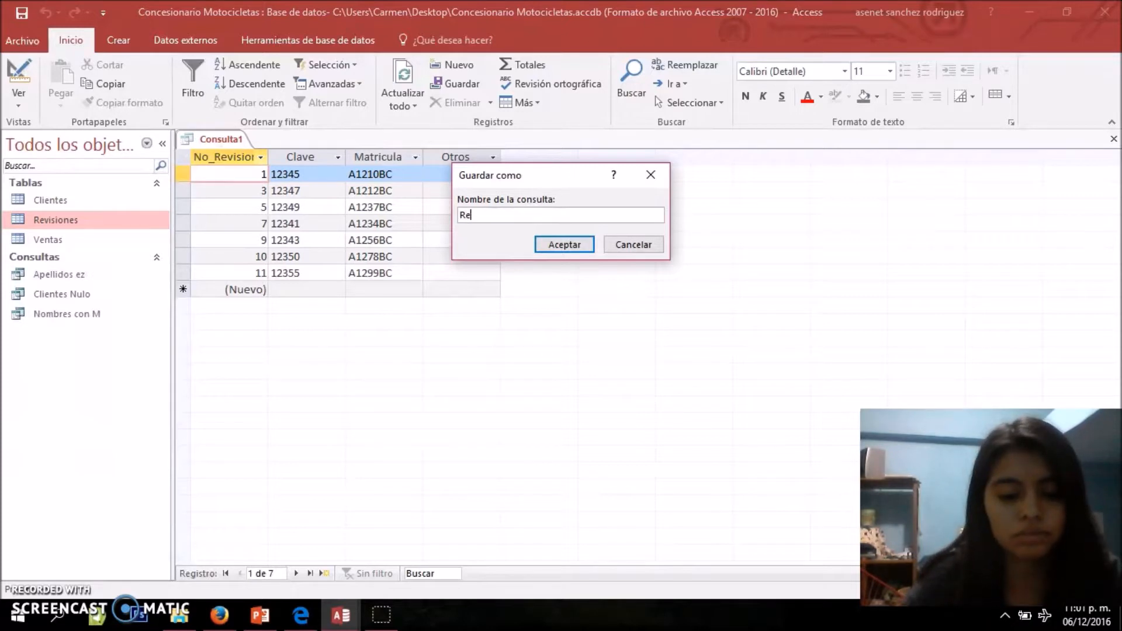
text(Revisiones Nulo)
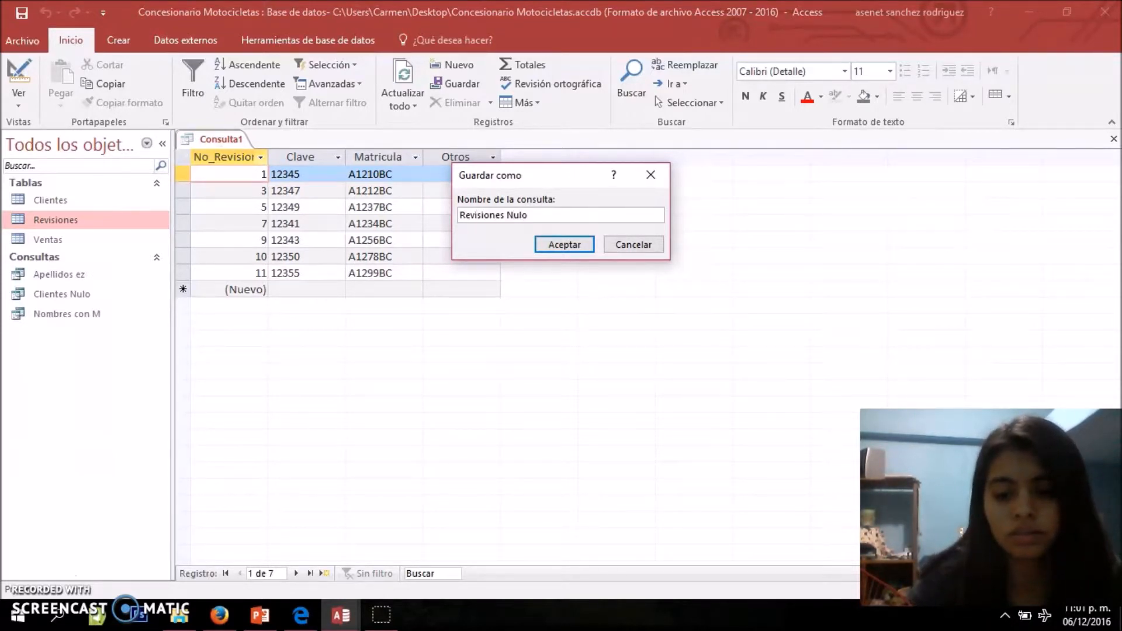
key(Return)
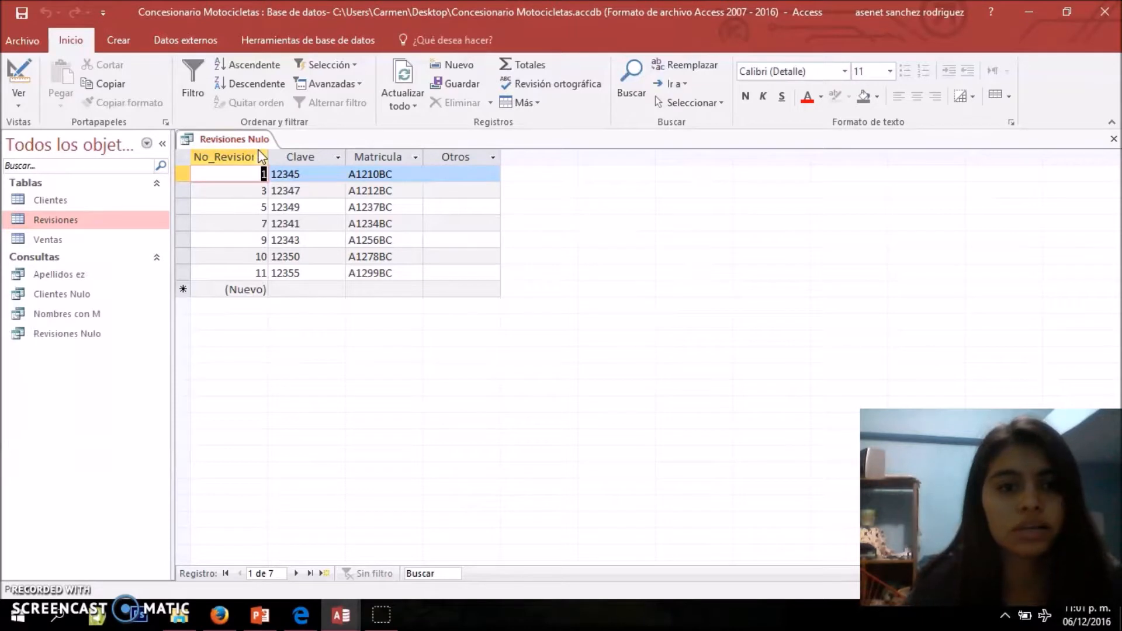
right_click(252, 140)
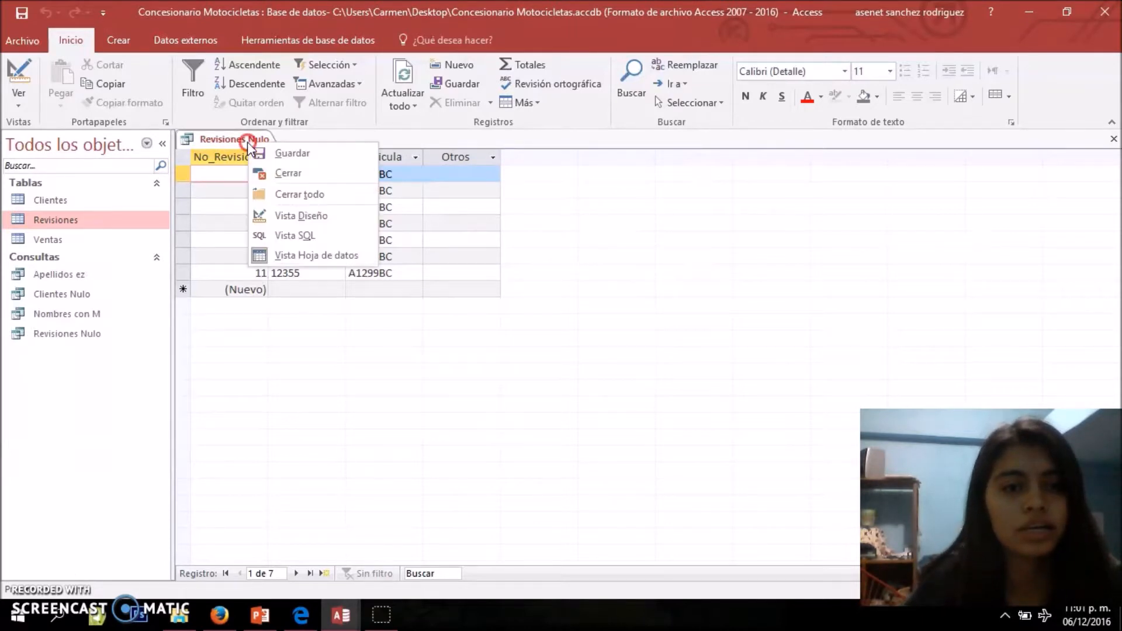
click(269, 173)
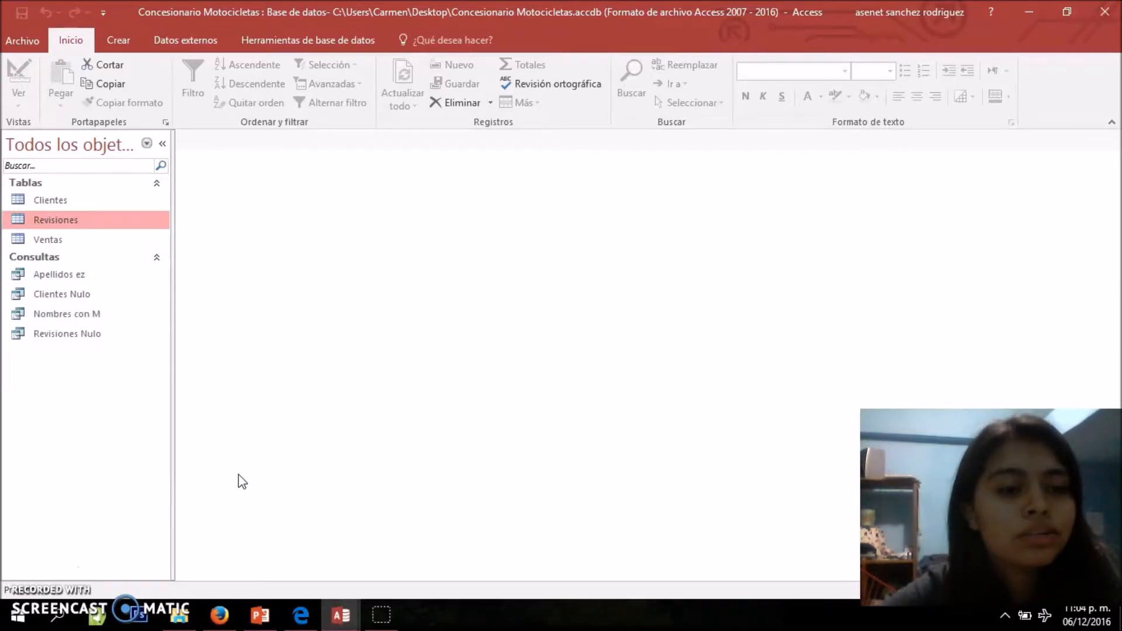
Create another query in design view based on the Ventas table
click(130, 52)
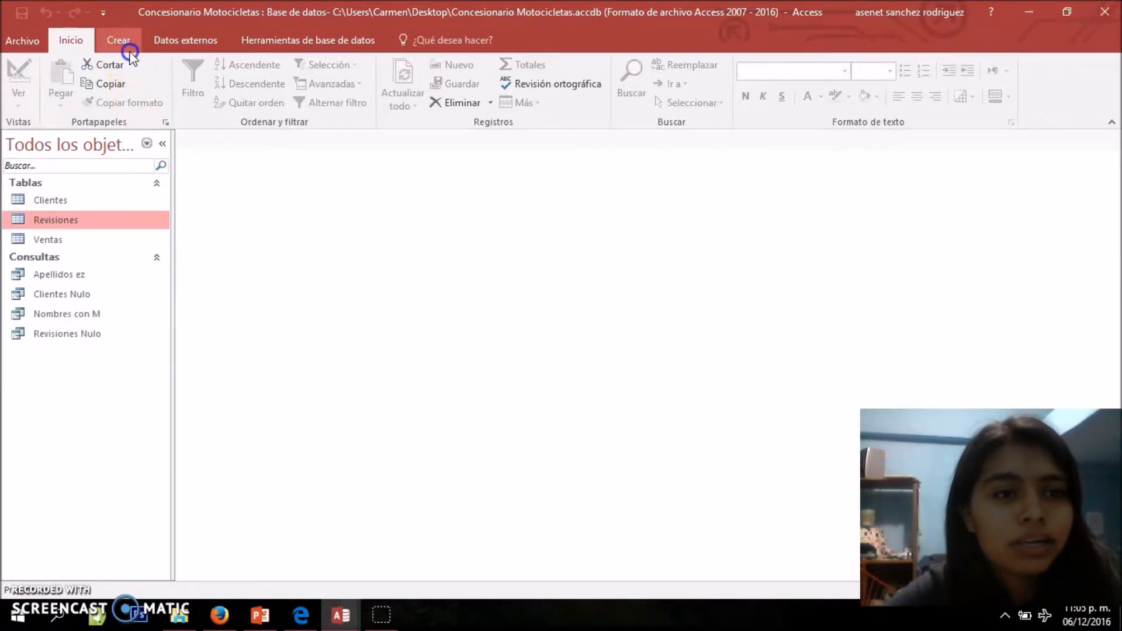
click(291, 96)
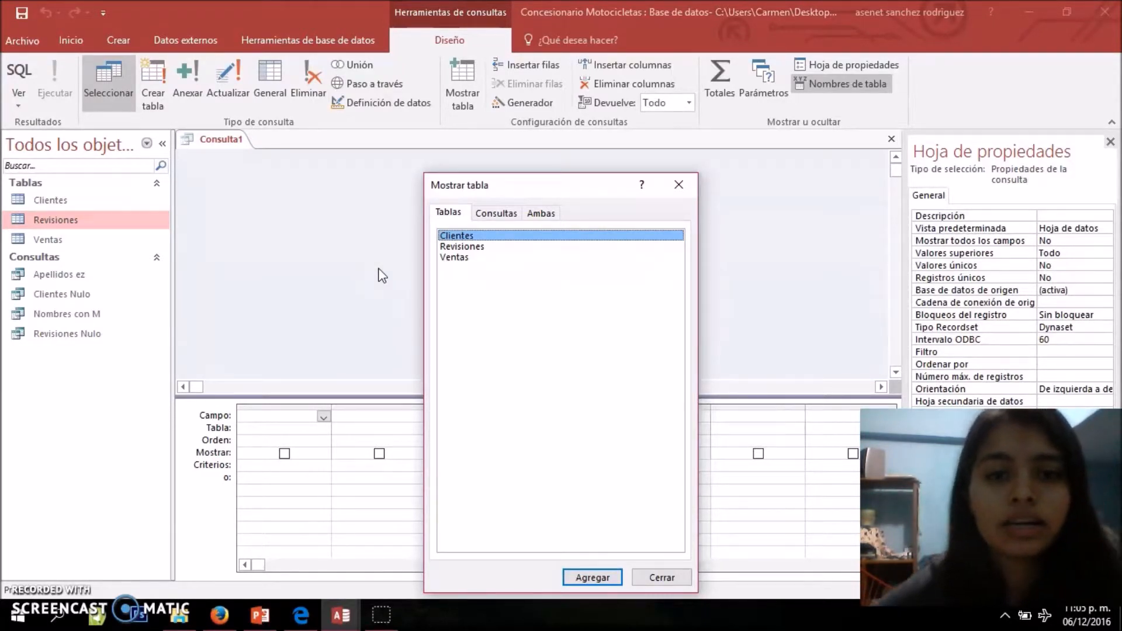
click(471, 257)
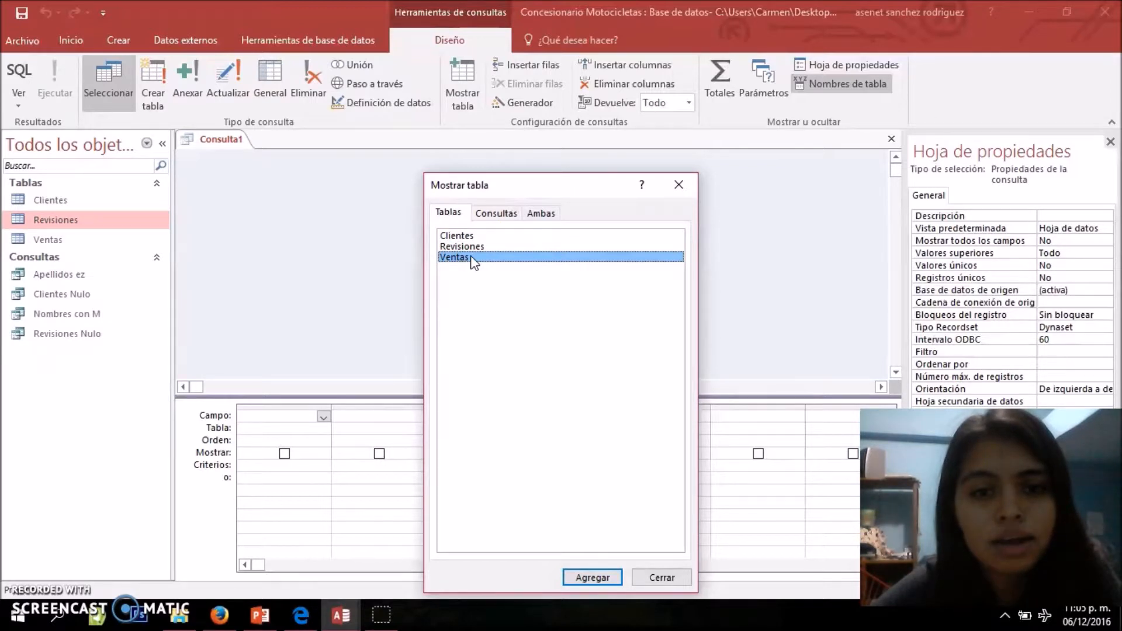
double_click(464, 261)
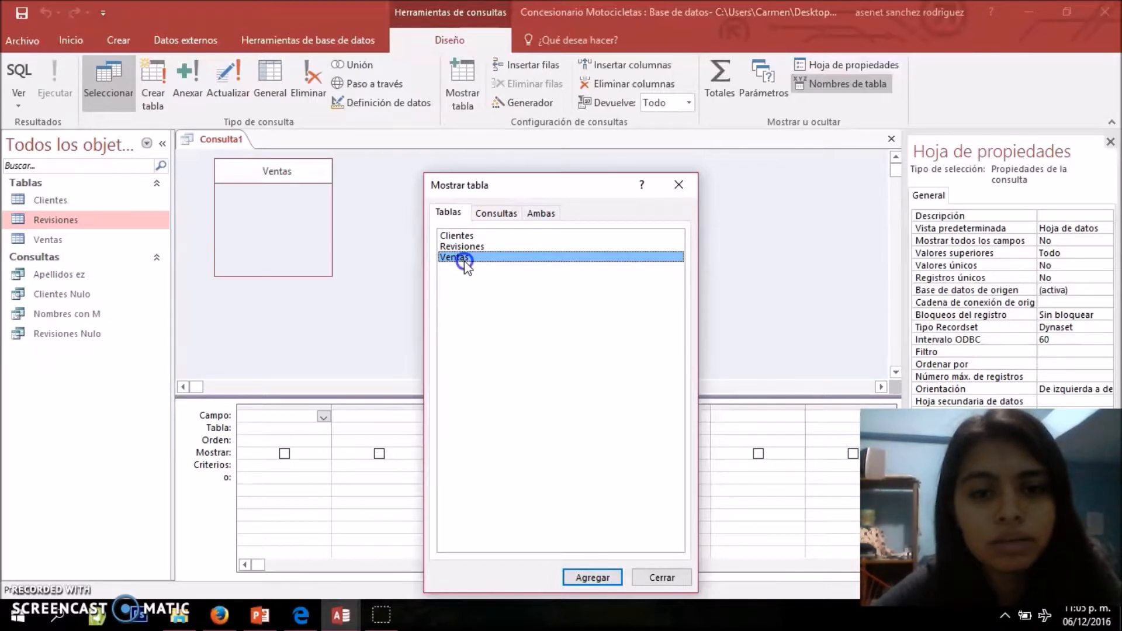
click(654, 577)
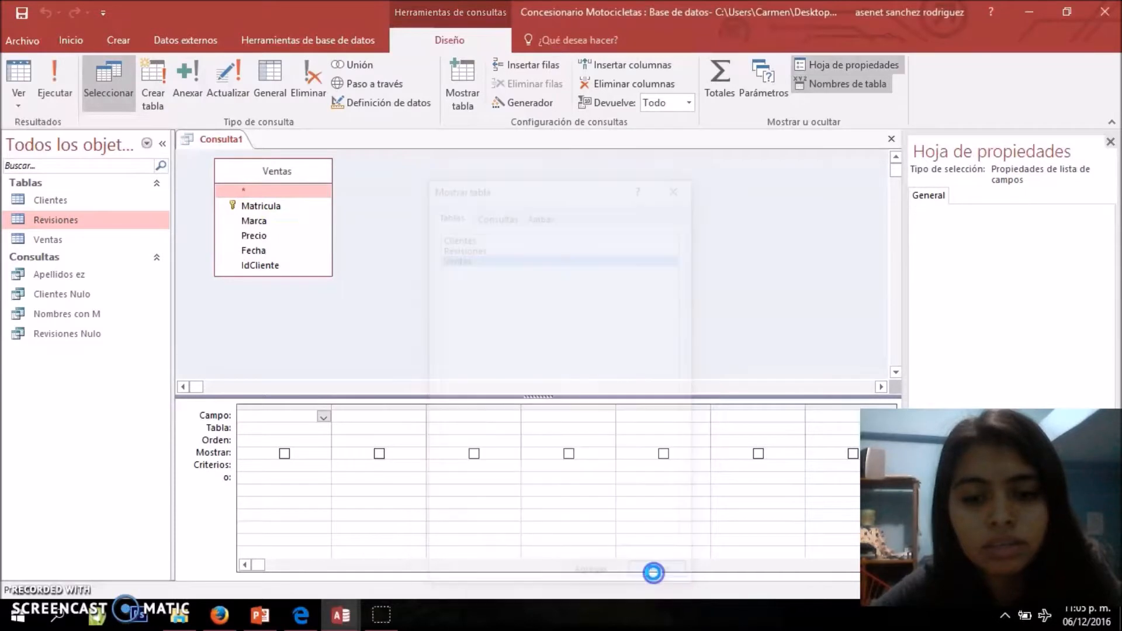
Add the Matricula, Marca, Precio, Fecha and IdCliente fields of the Ventas table to the query grid
double_click(277, 207)
click(260, 222)
double_click(260, 222)
double_click(254, 237)
click(255, 252)
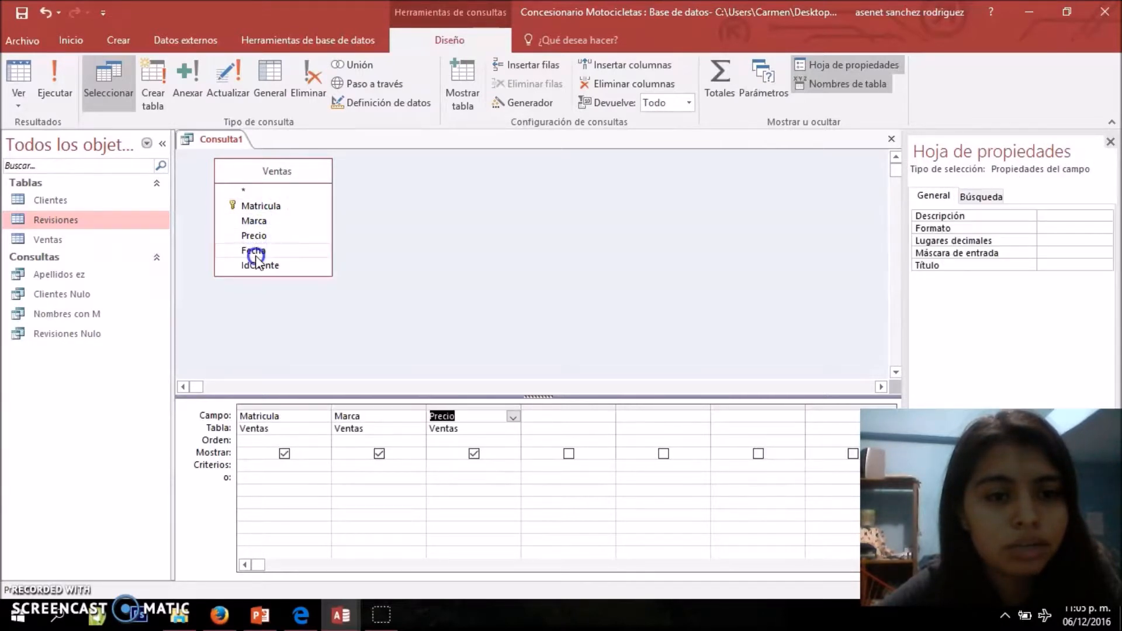
click(264, 247)
double_click(258, 251)
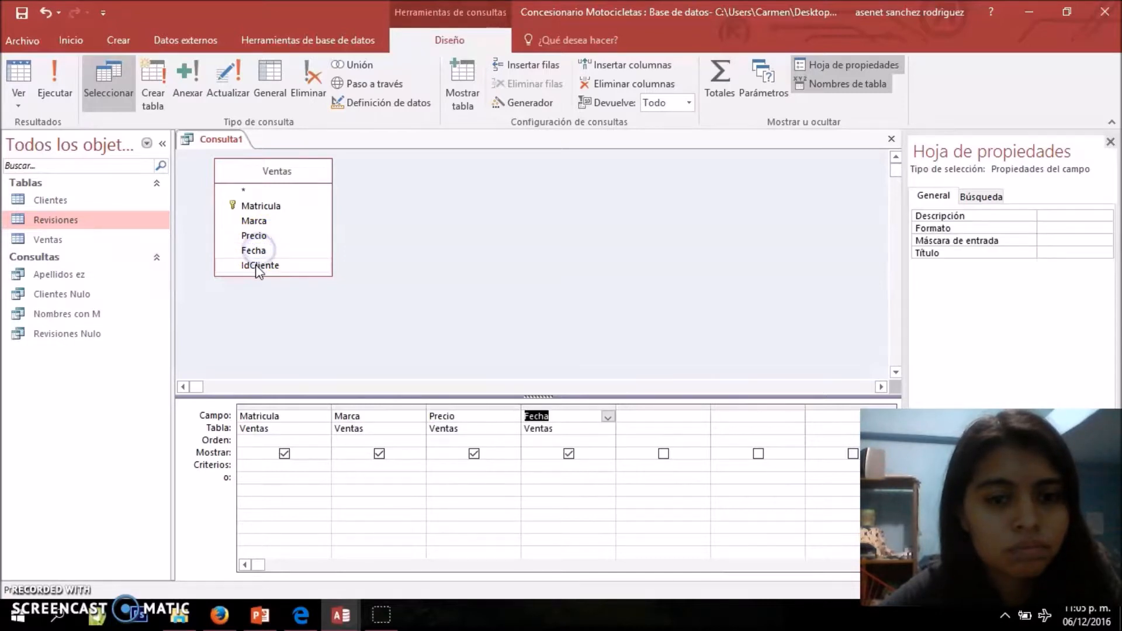
double_click(257, 266)
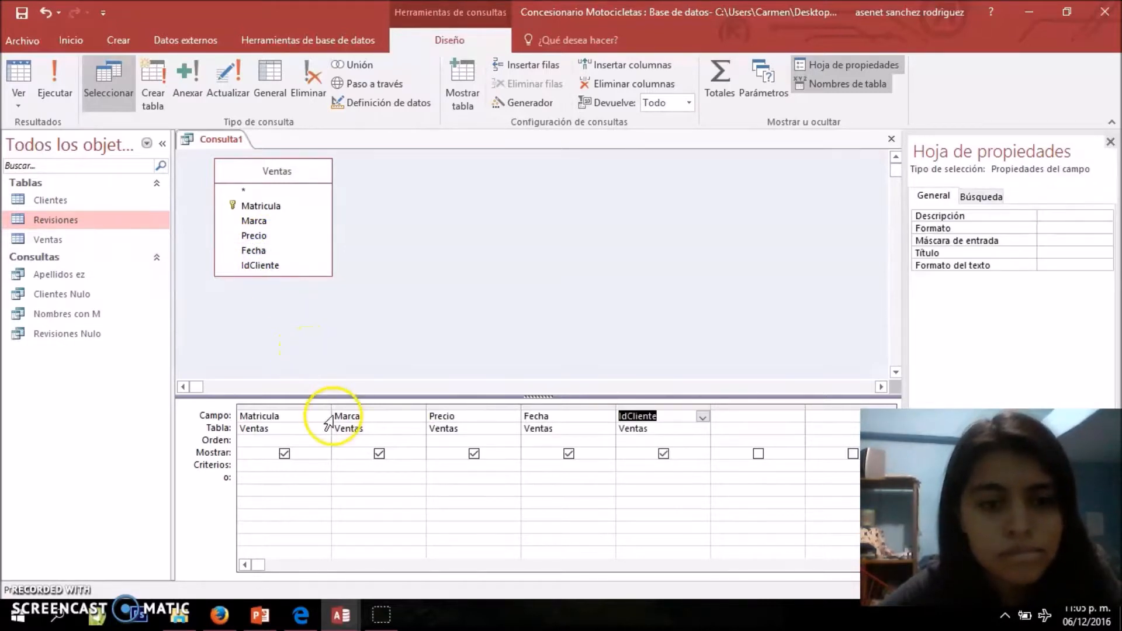
Set the criterion Carabela for the Marca field and show the query in datasheet view
click(360, 466)
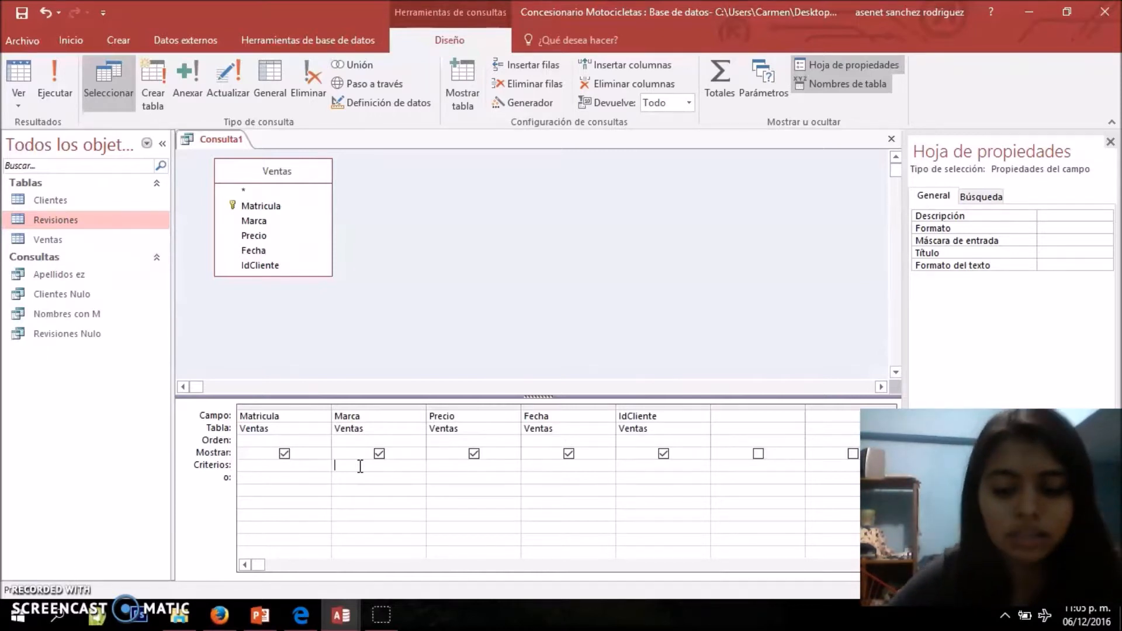
text(rabela)
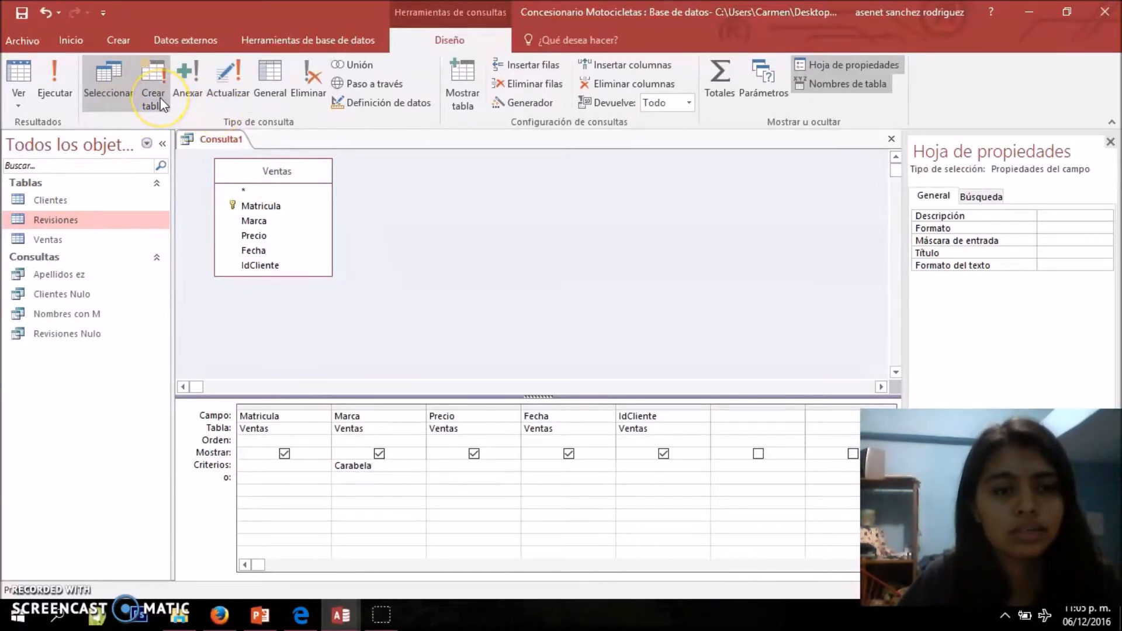
click(26, 106)
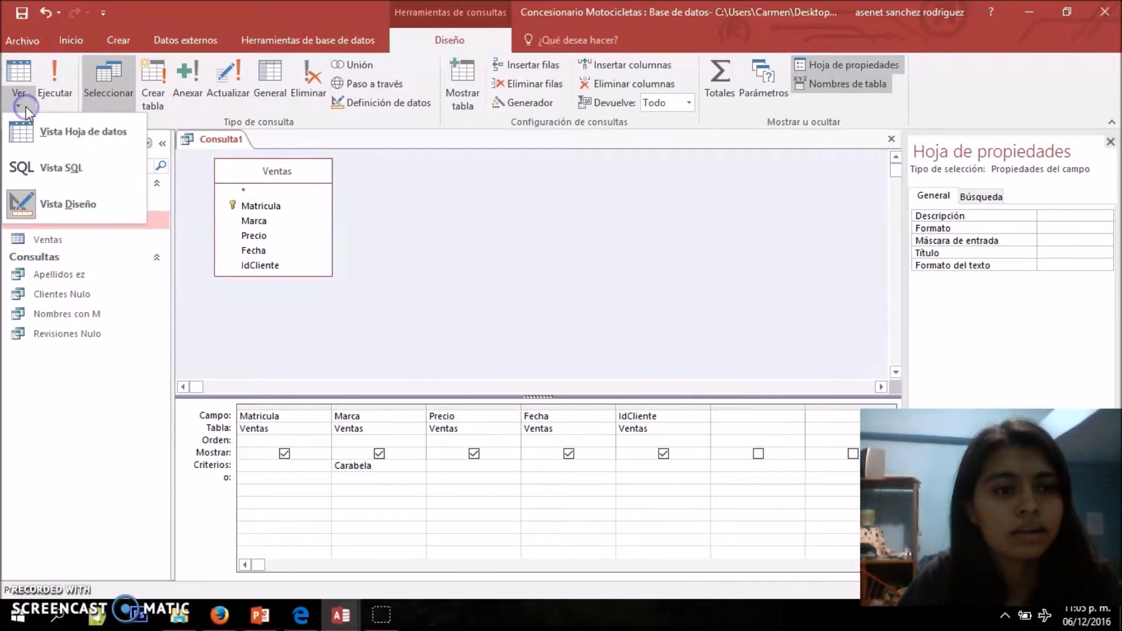
click(76, 145)
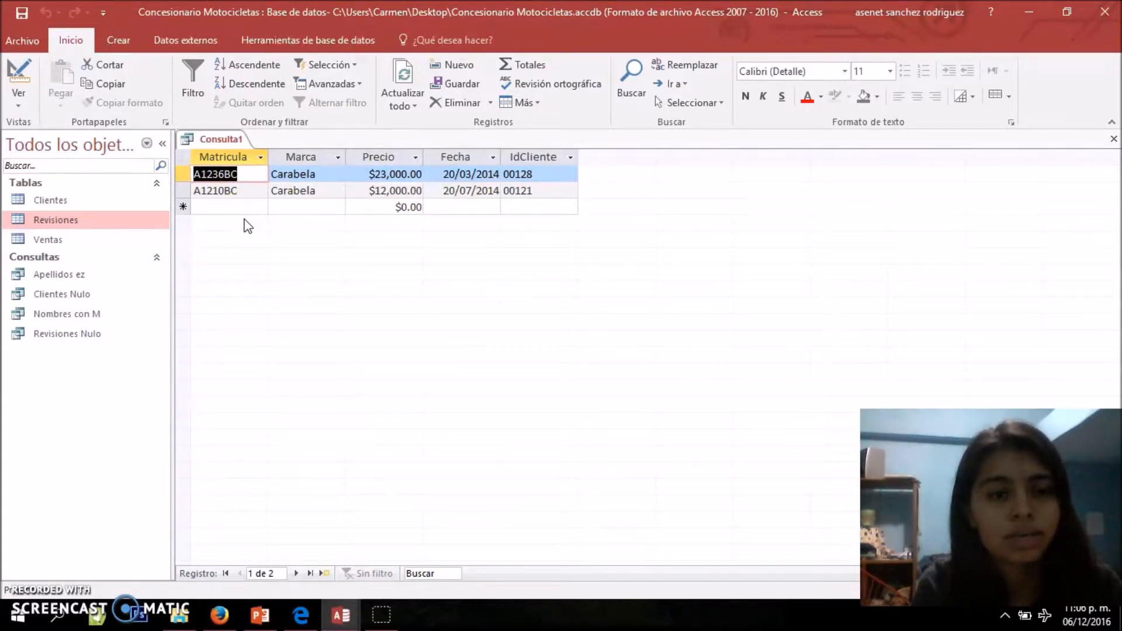
Return to design view and convert the query into a make-table query that creates a table named Carabela in the active database
click(22, 103)
click(60, 204)
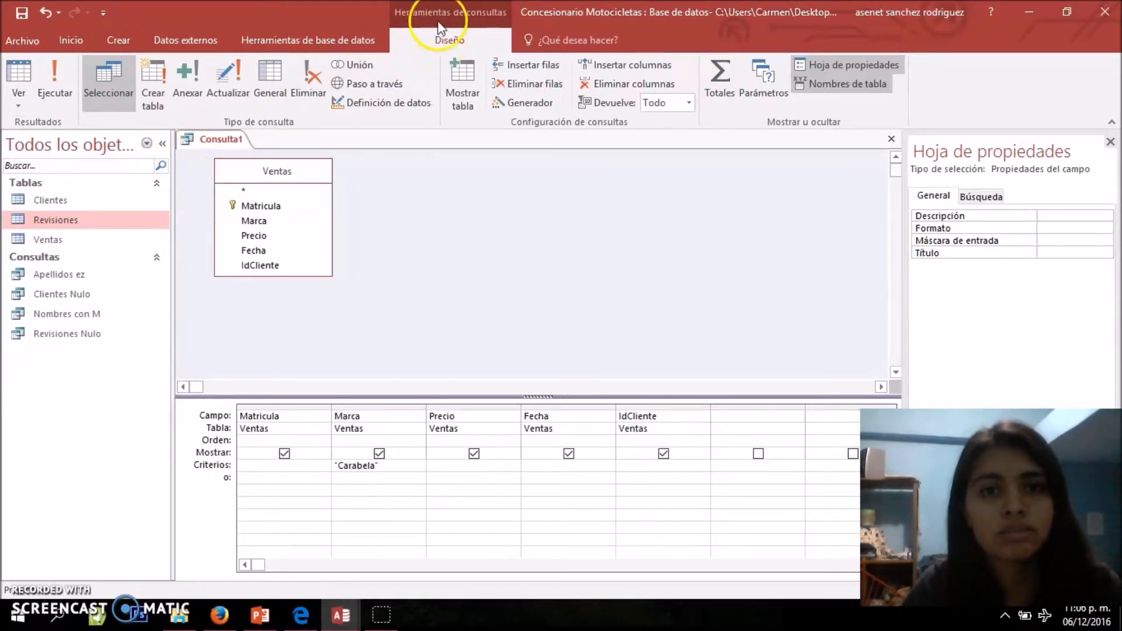
click(152, 108)
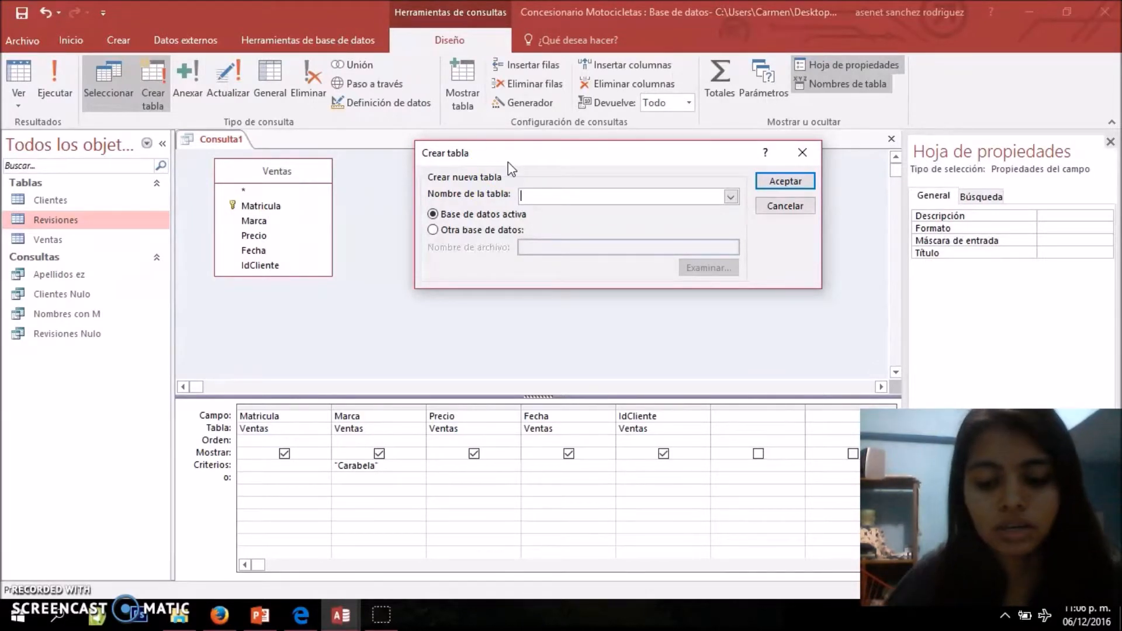
text(Carabela)
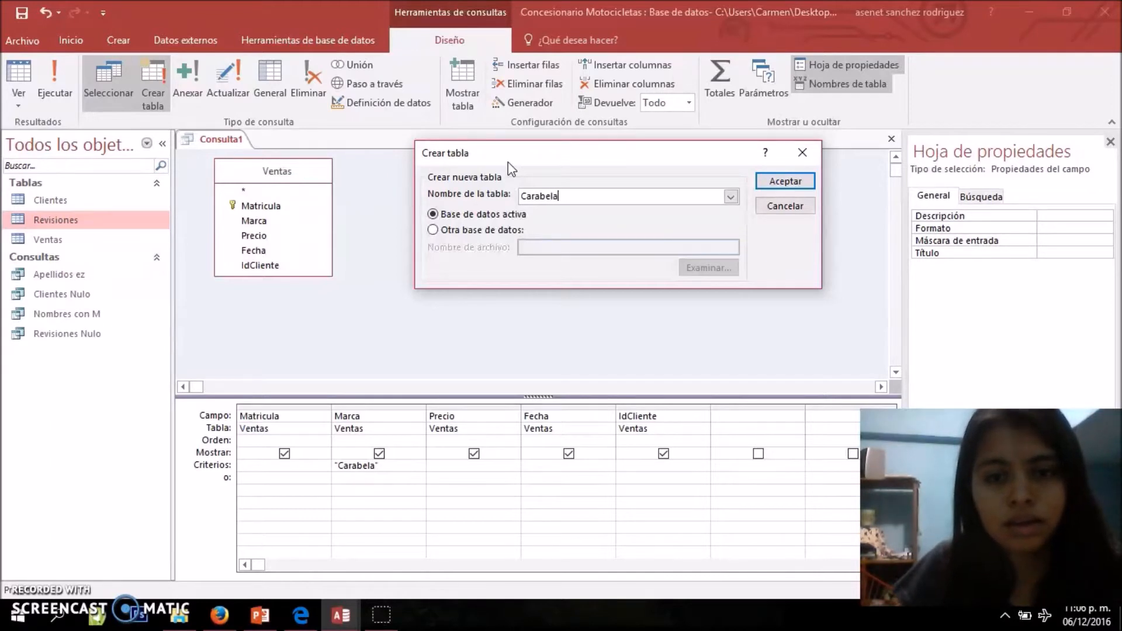
click(780, 182)
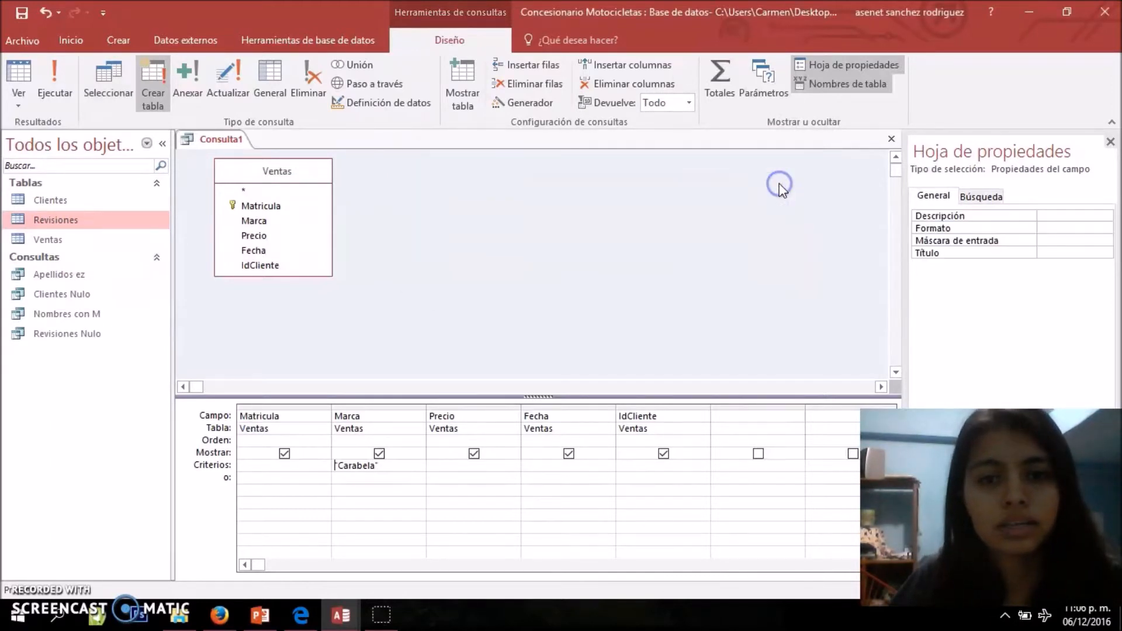
Run the make-table query, accept creating the new table and select the Carabela table in the object list
click(51, 90)
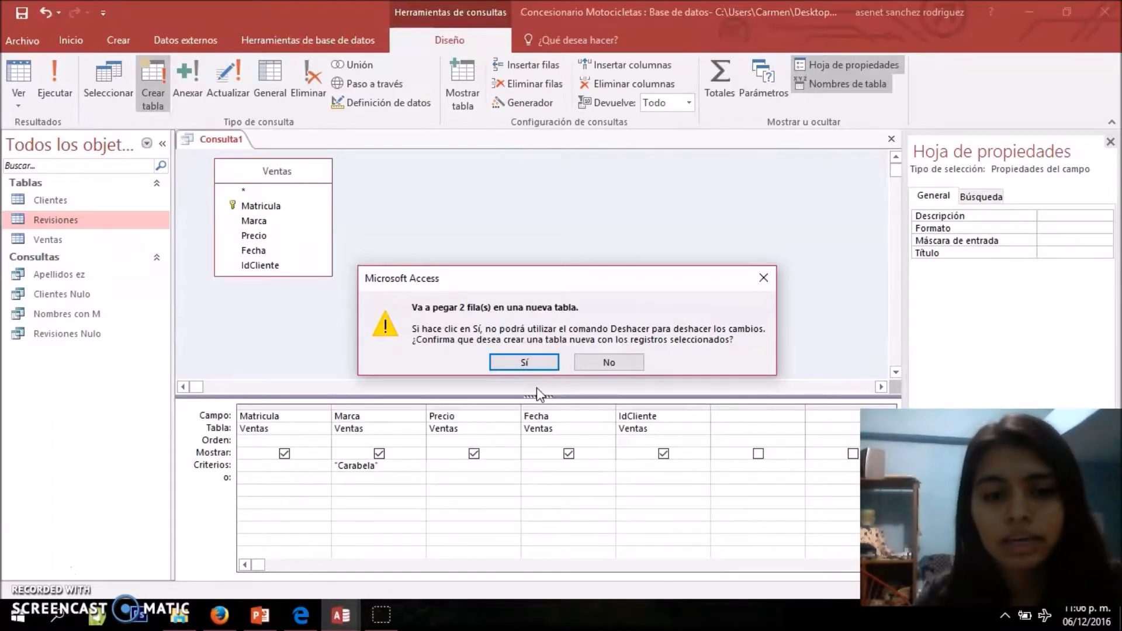
click(523, 364)
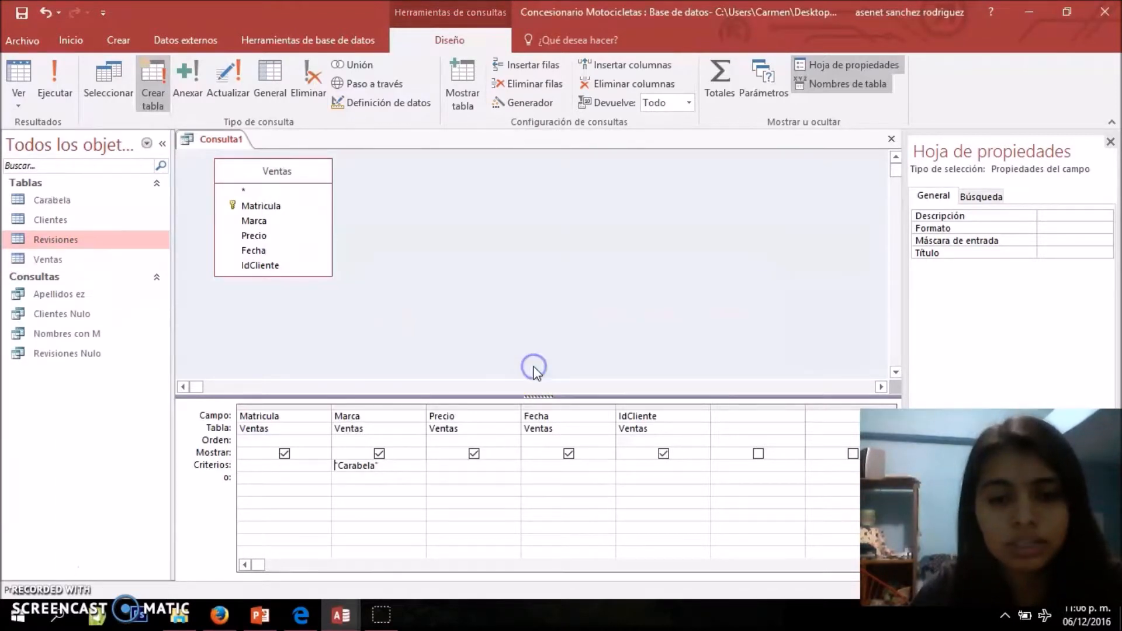
click(37, 202)
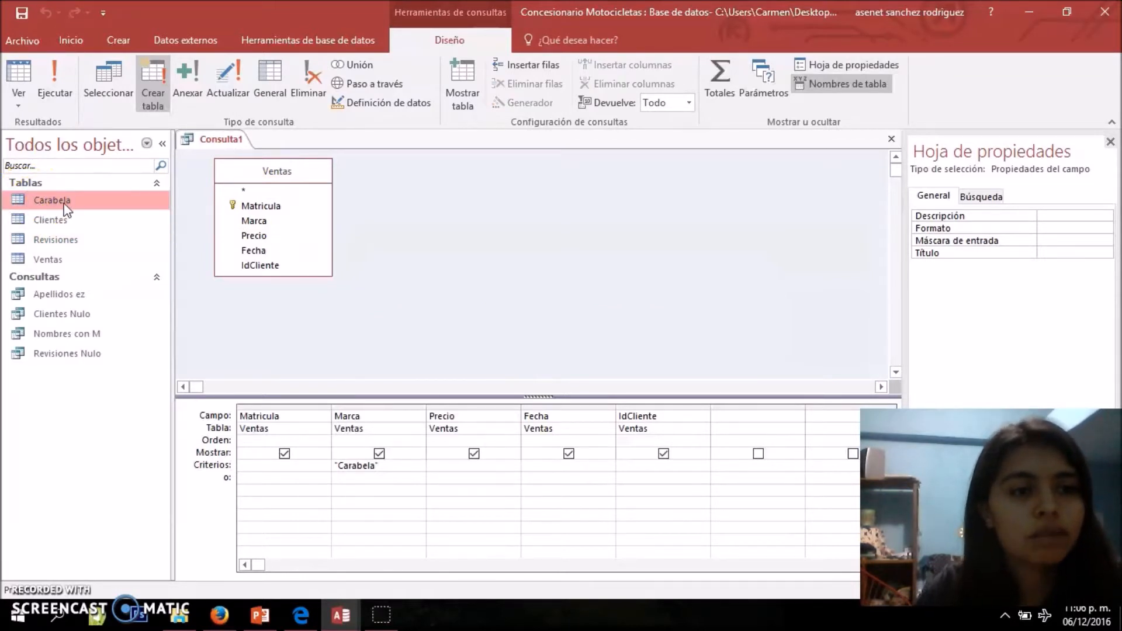
Save the make-table query under the name Crear Carabela and close it
right_click(215, 144)
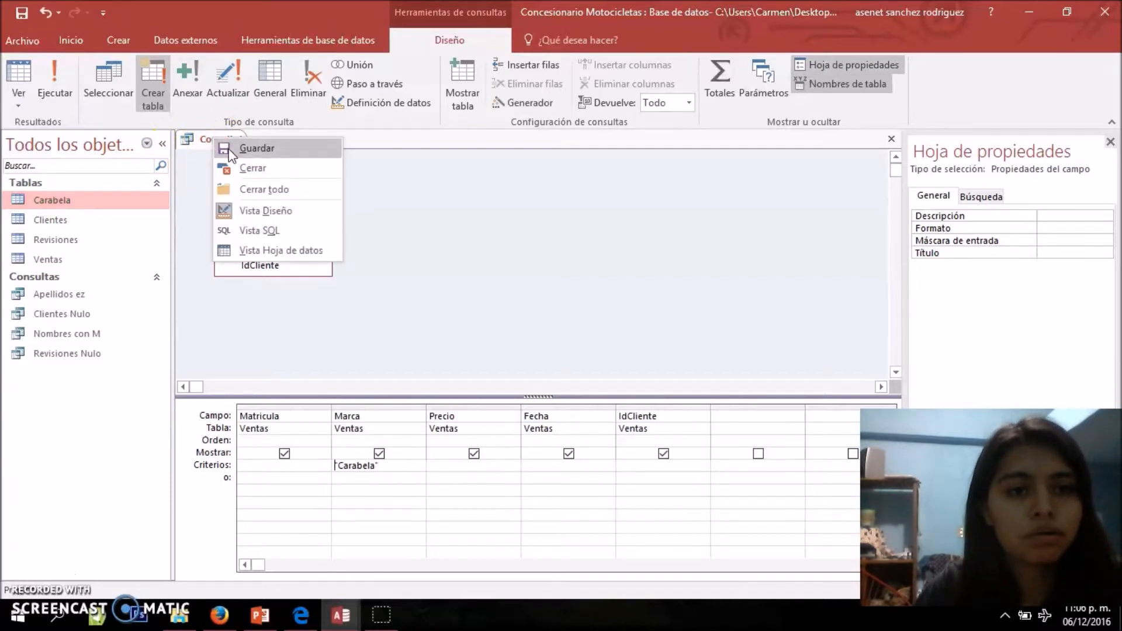
click(229, 155)
key(BackSpace)
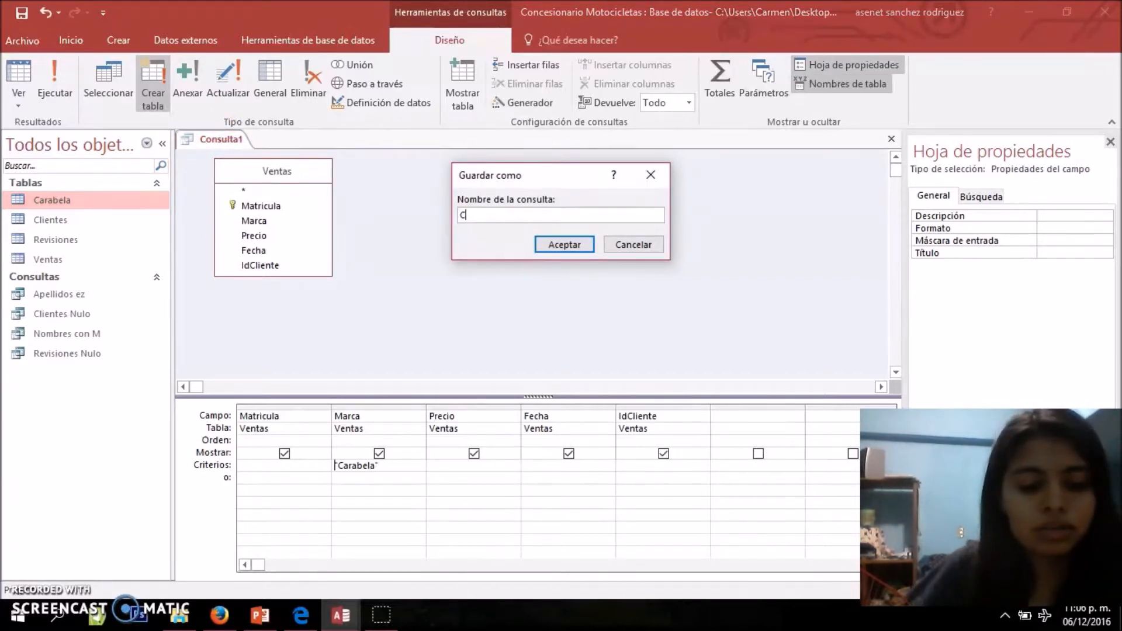
text(Crear C)
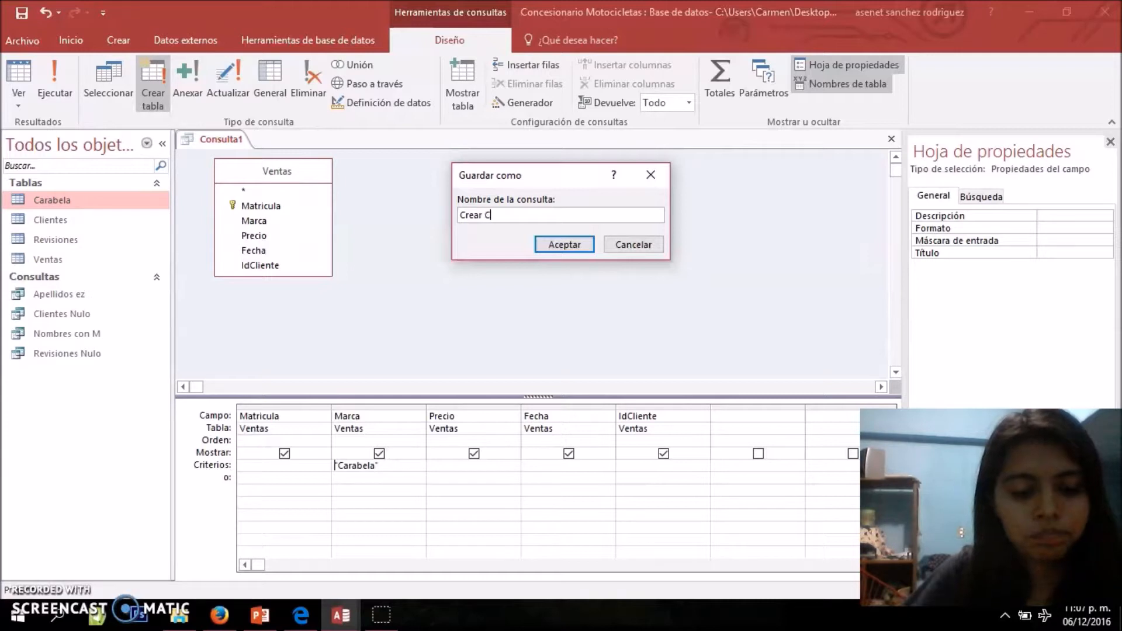
text(arabela)
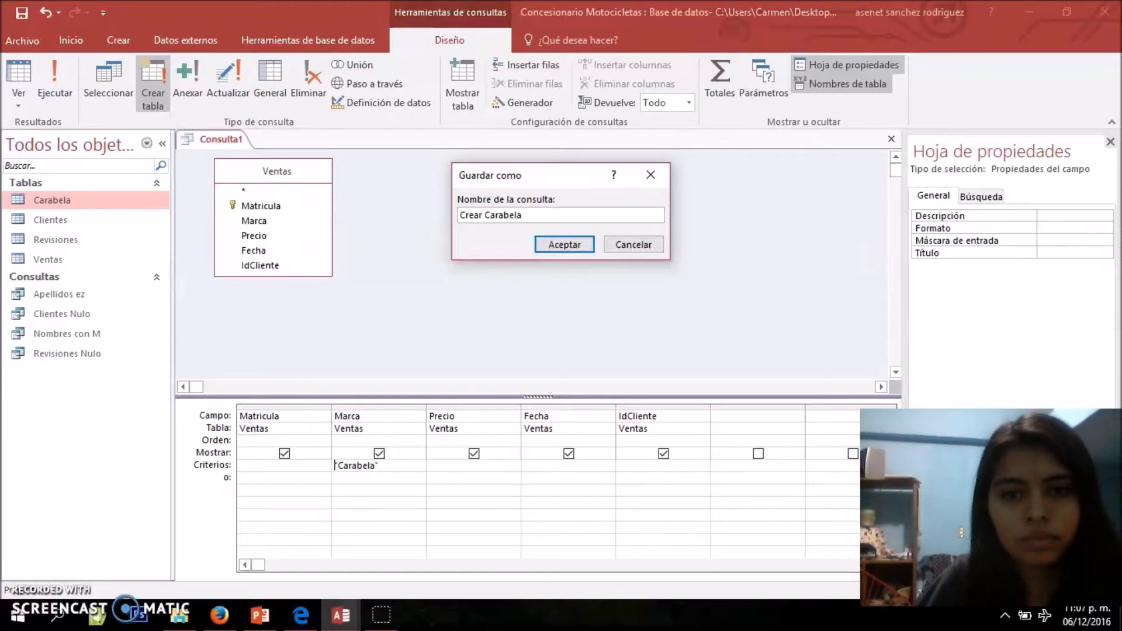
click(570, 245)
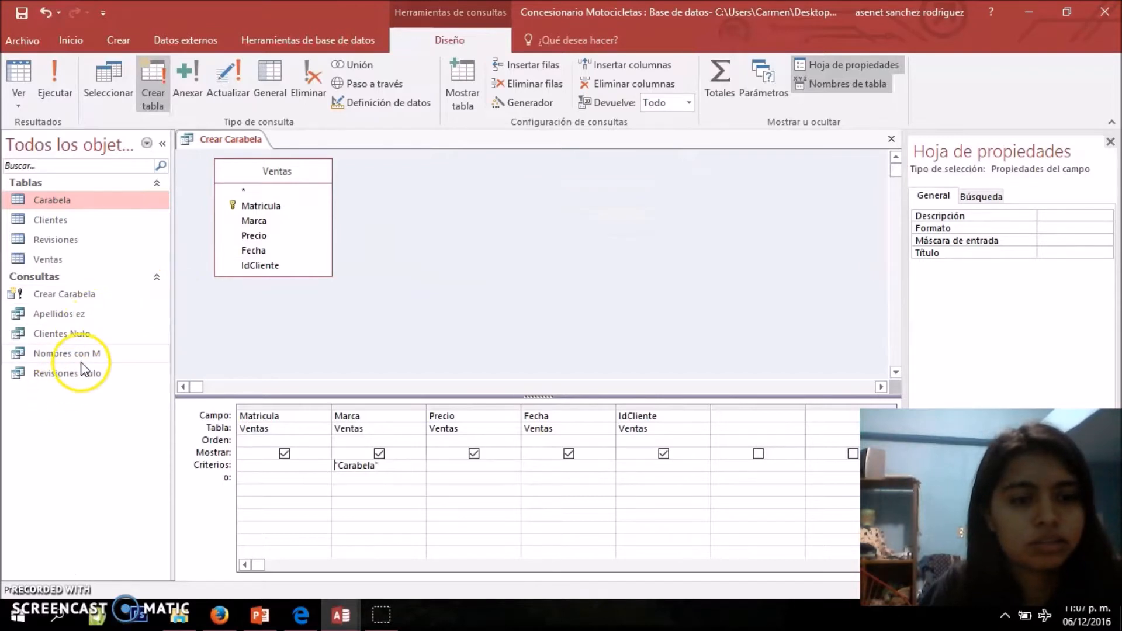
right_click(233, 140)
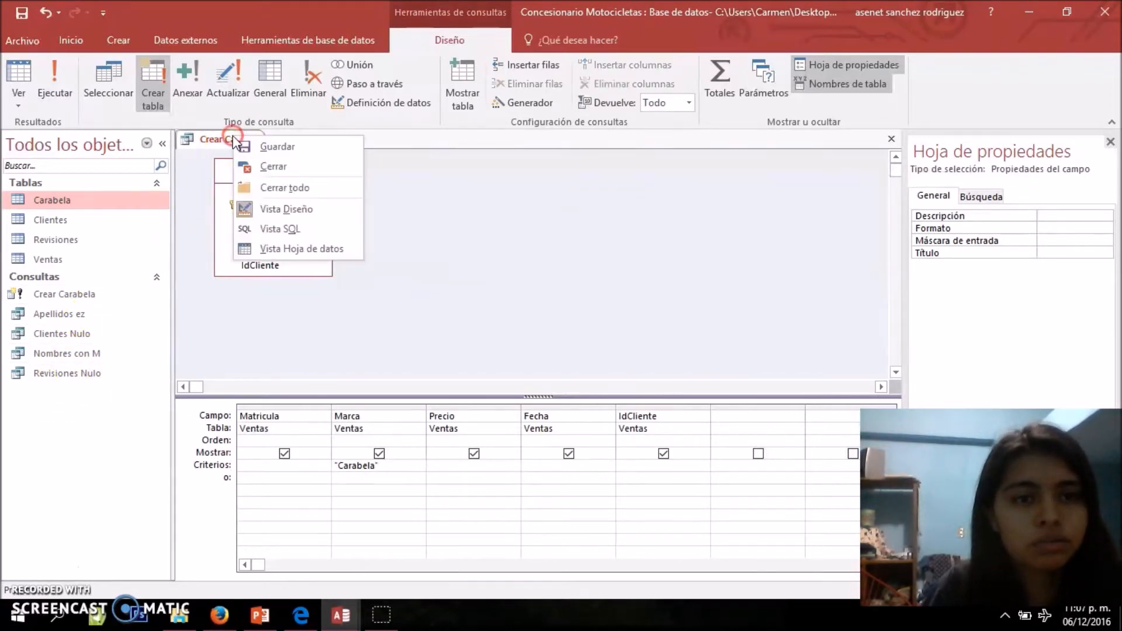
click(277, 170)
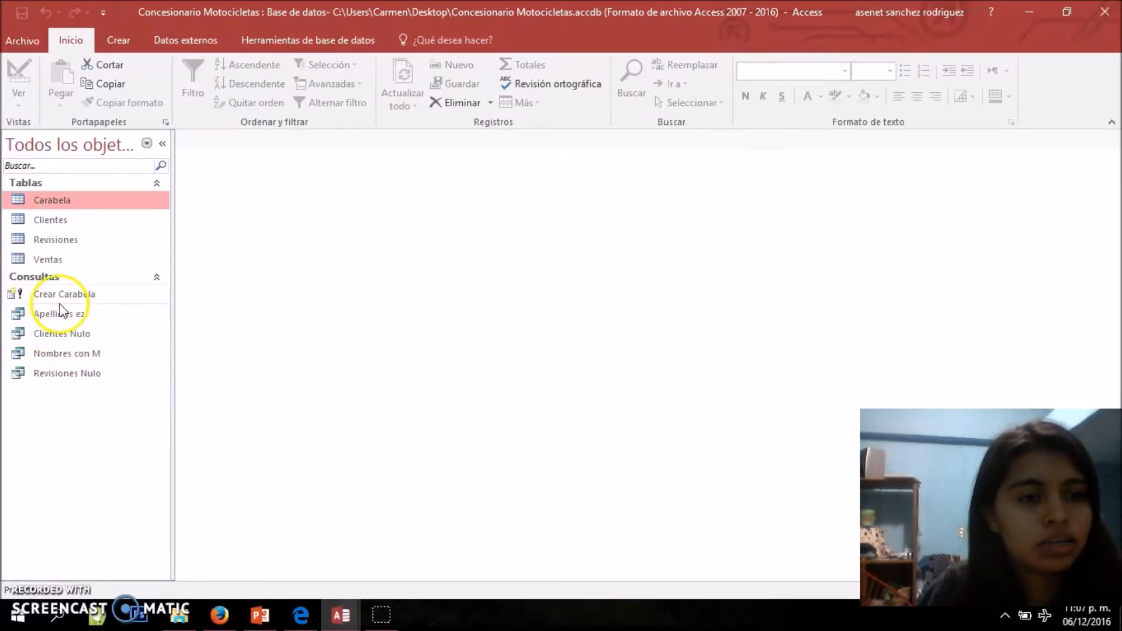
click(50, 276)
click(76, 282)
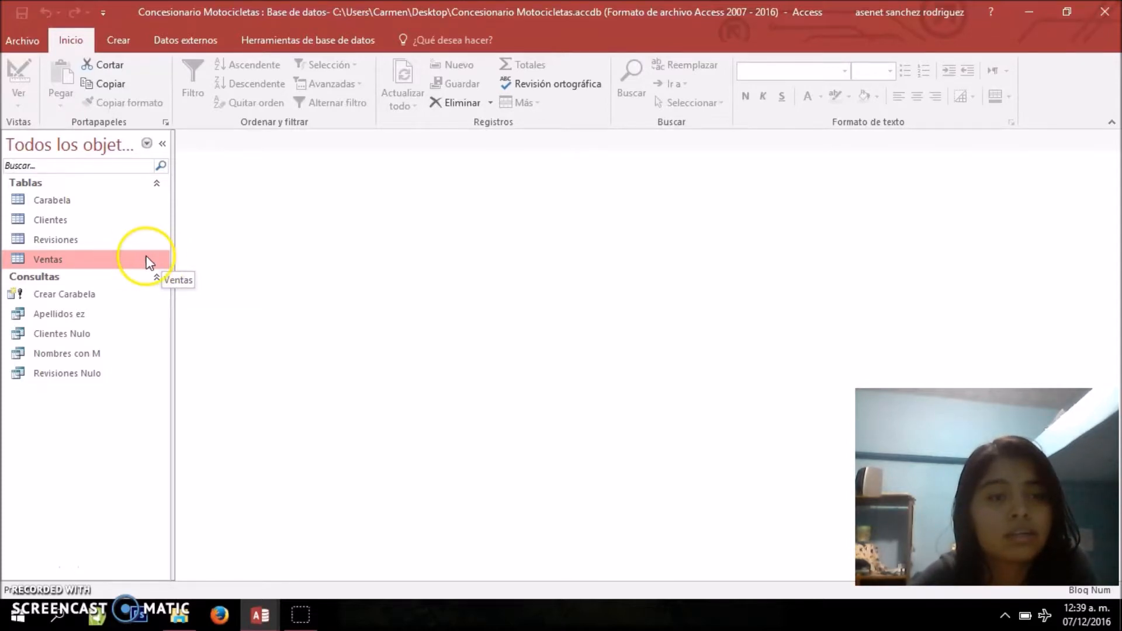
Open the Ventas table, examine the brands in the Marca column record by record, and close the table
click(129, 257)
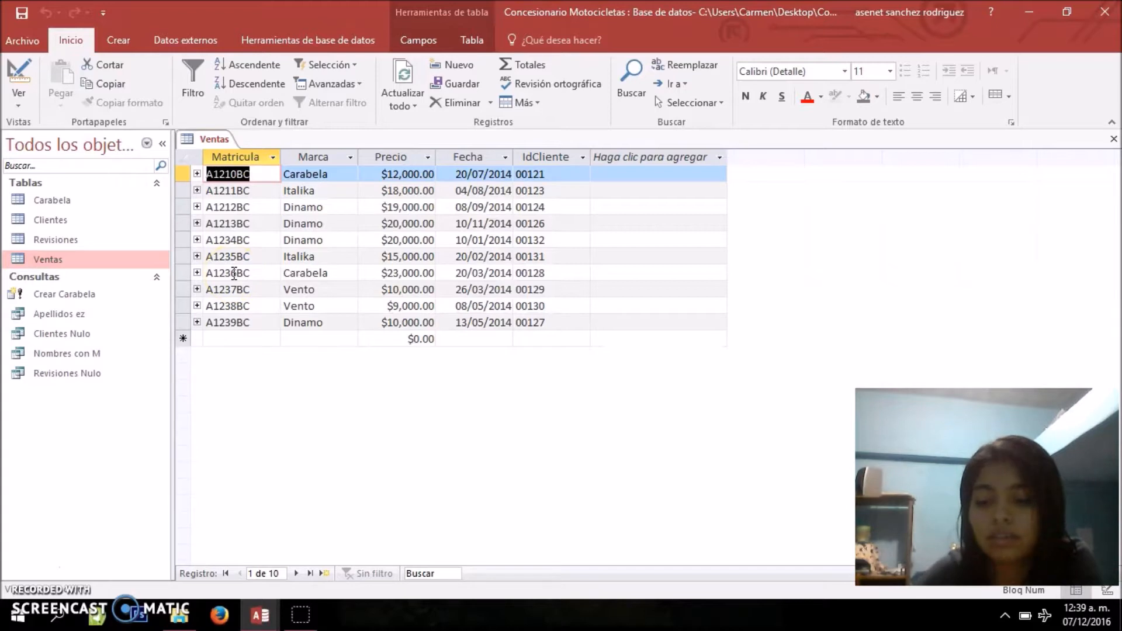
key(Tab)
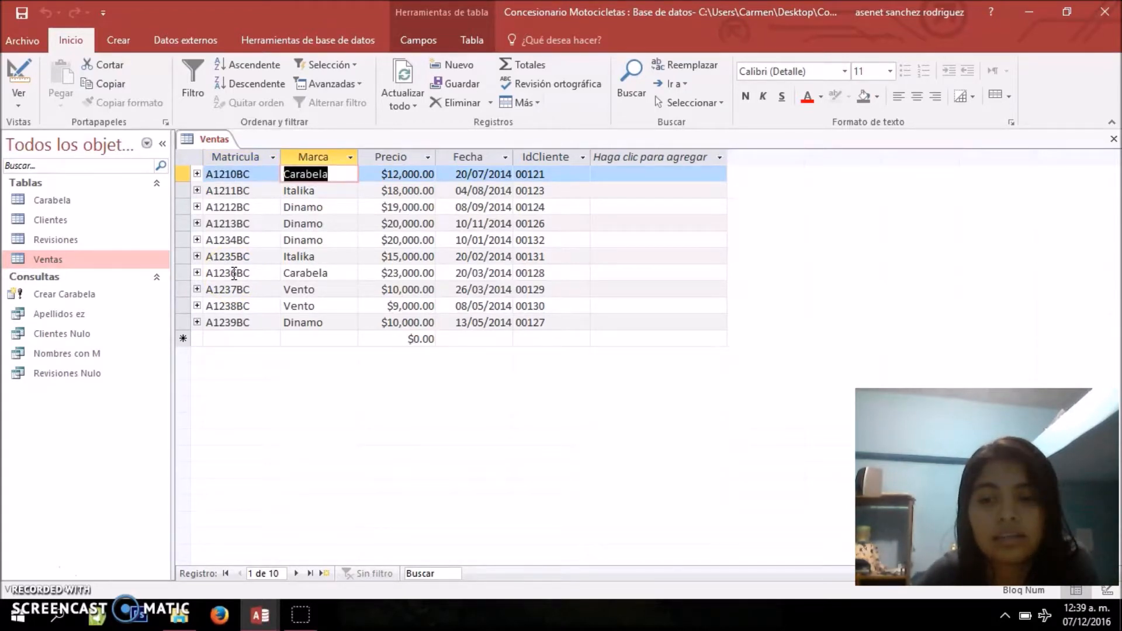
key(Down)
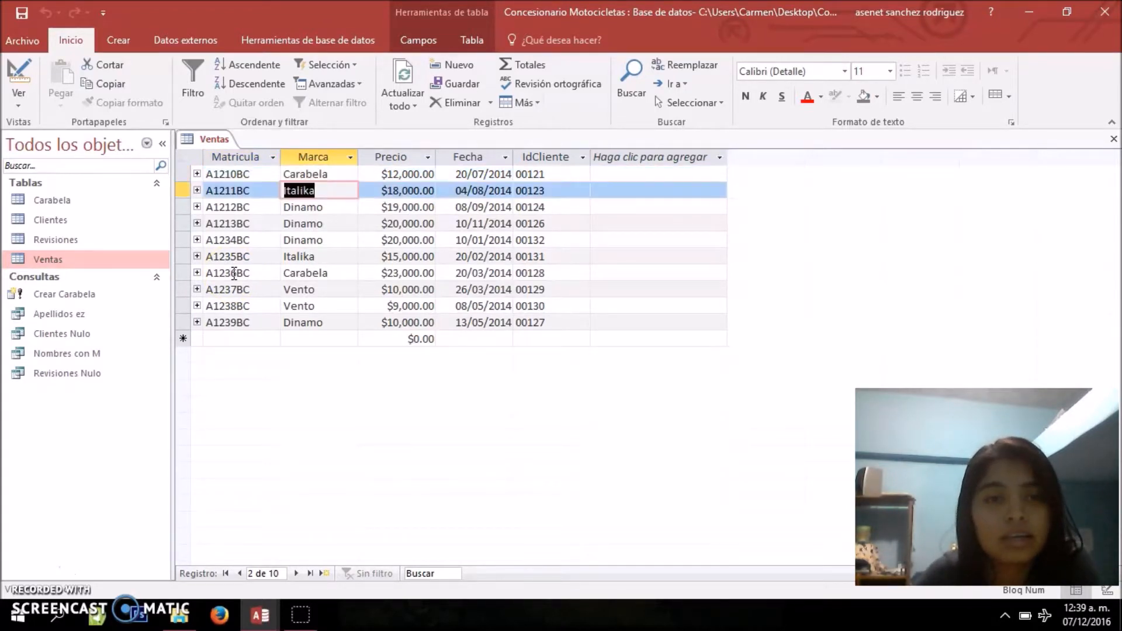
key(Up)
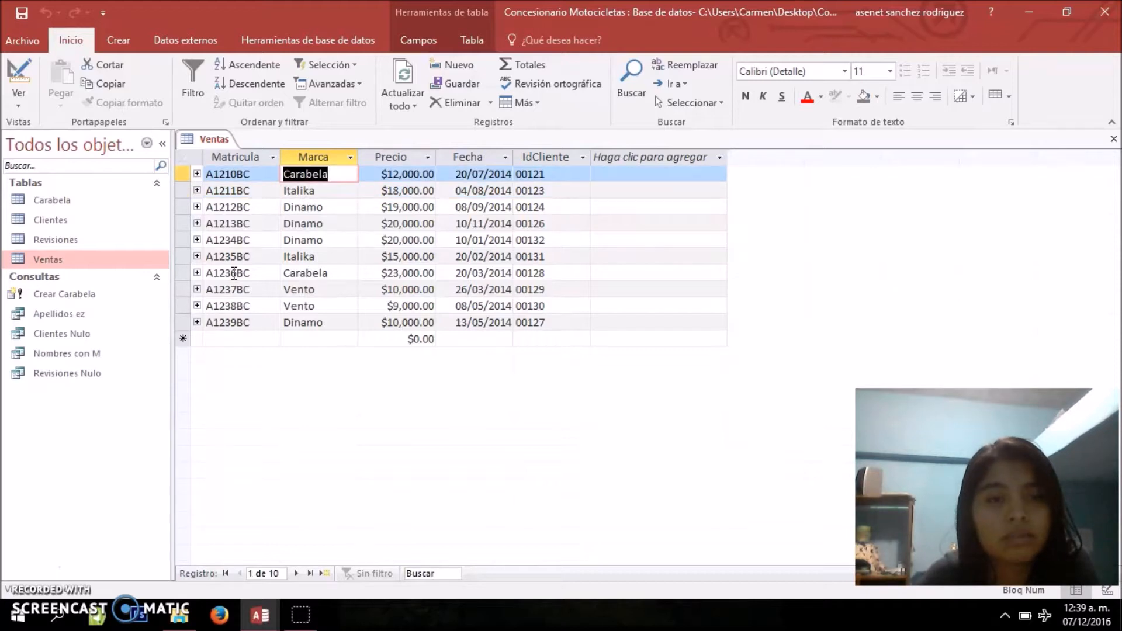
key(Down)
key(Down)
key(Down)
key(Down)
key(Down)
key(Down)
key(Down)
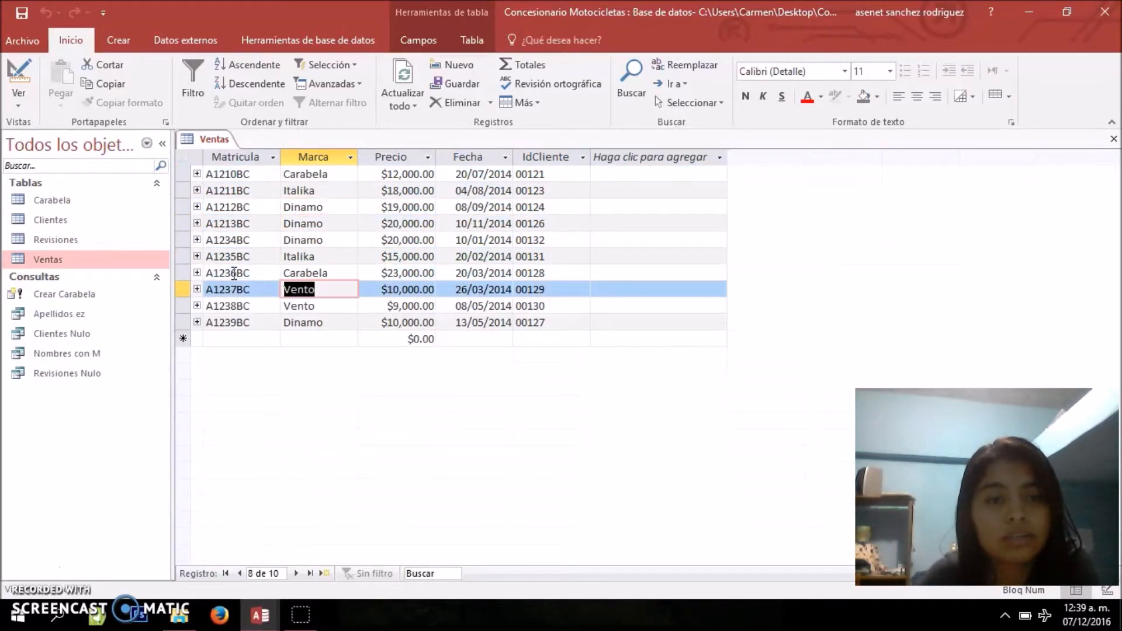
key(Down)
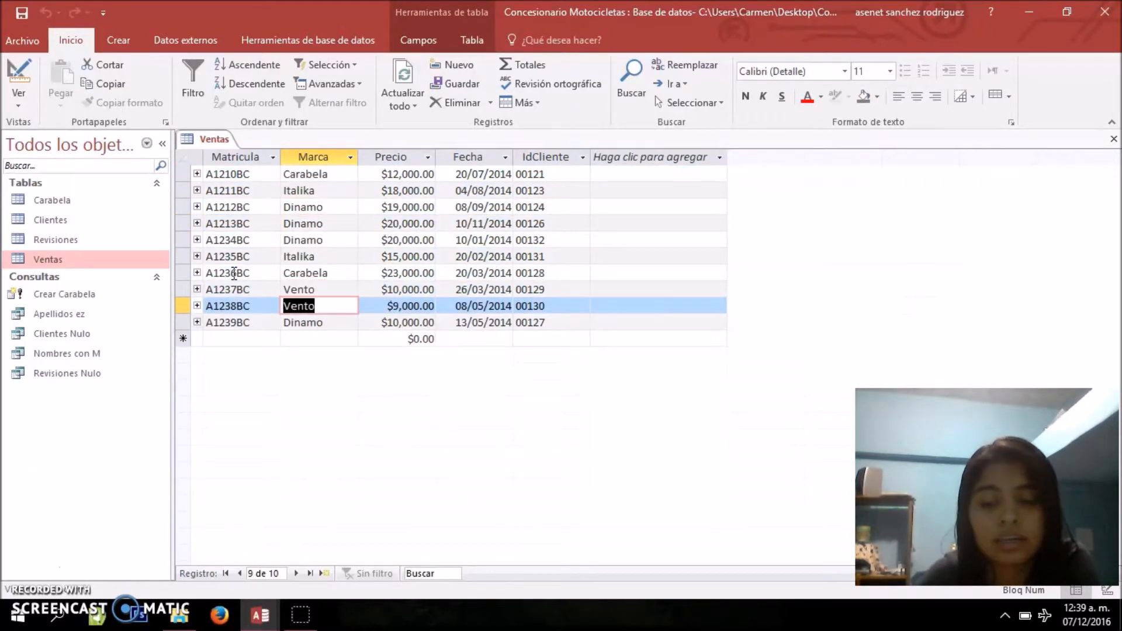
key(Up)
key(Down)
click(174, 196)
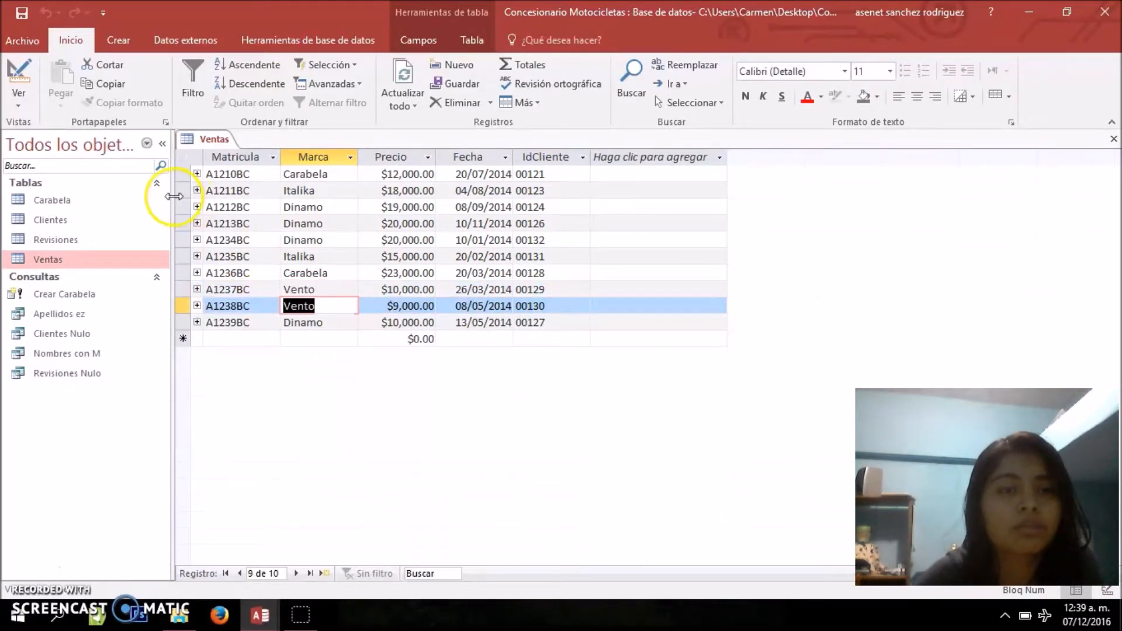
right_click(188, 141)
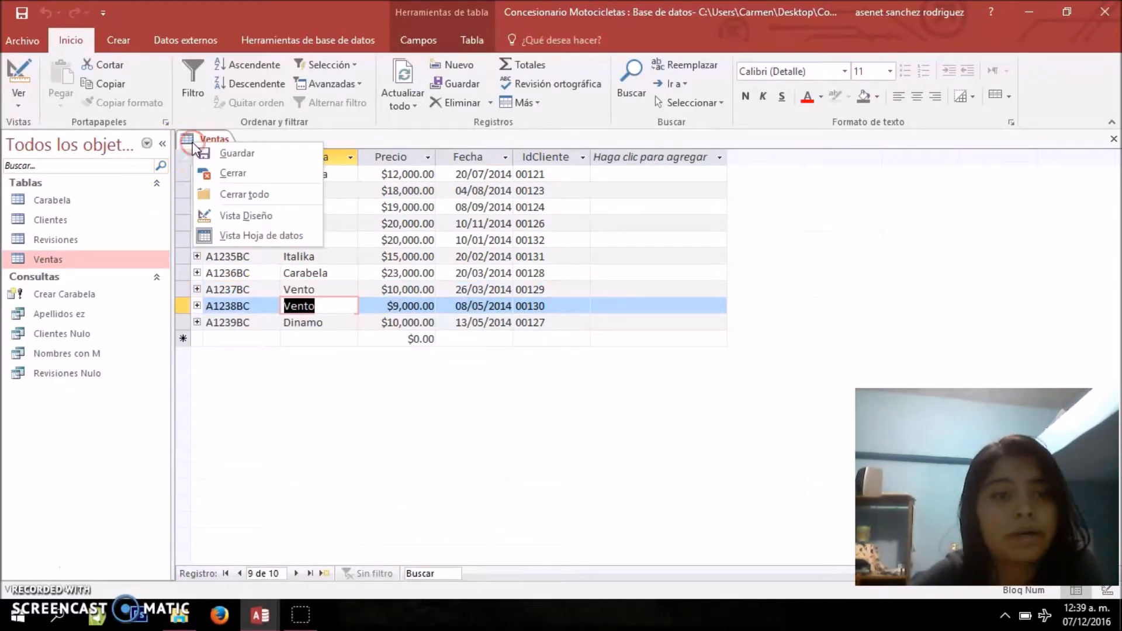
click(219, 171)
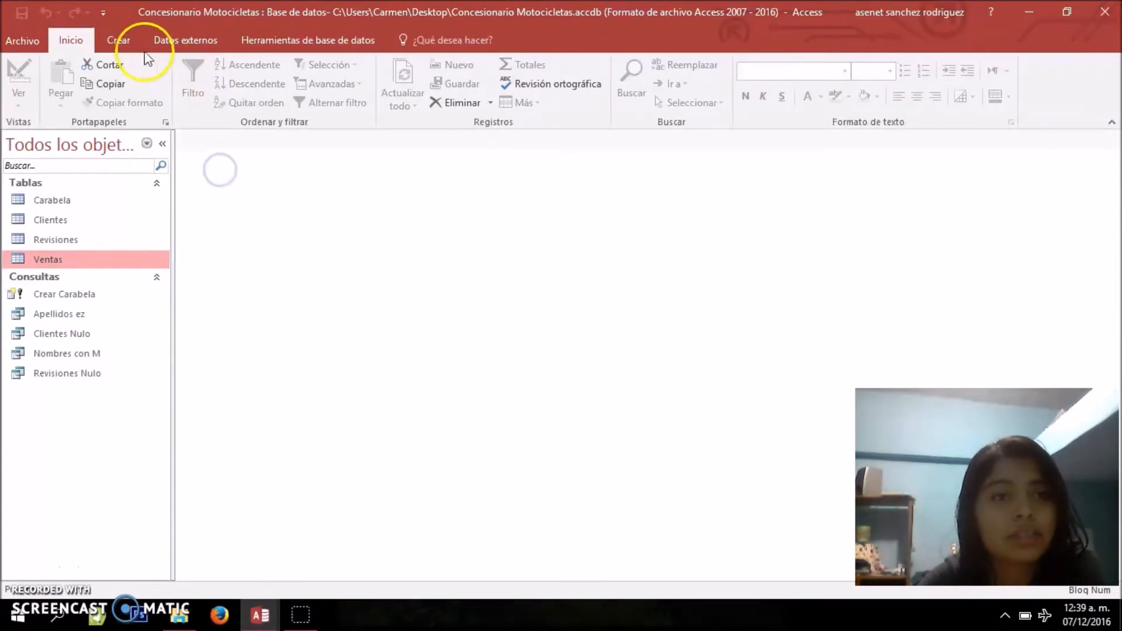
Create a new query in design view based on the Ventas table
click(124, 42)
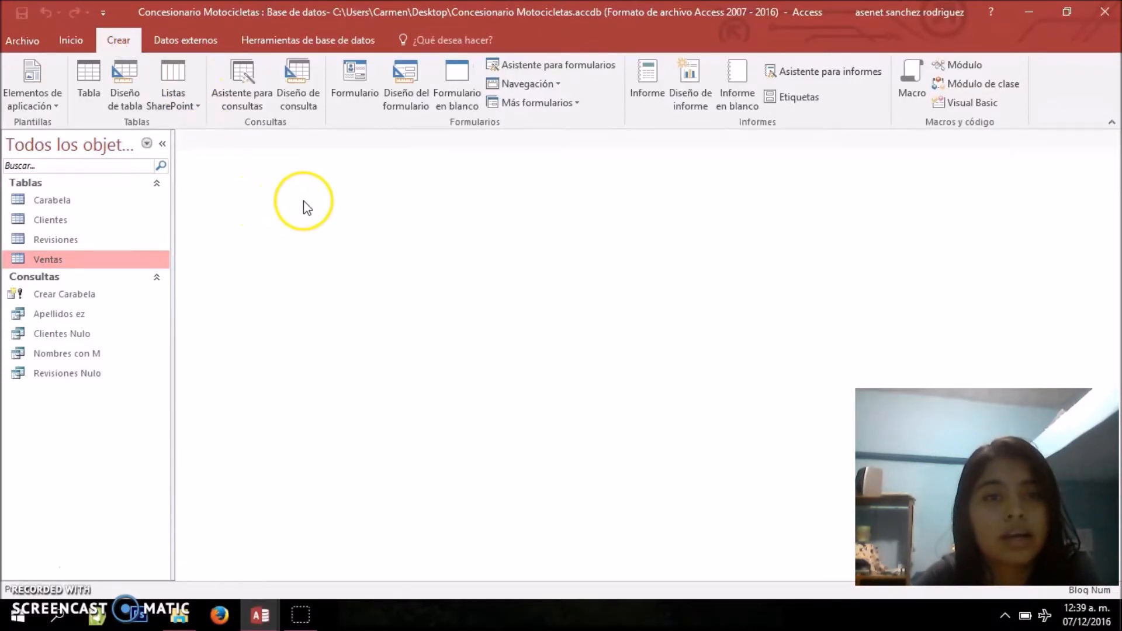
click(300, 72)
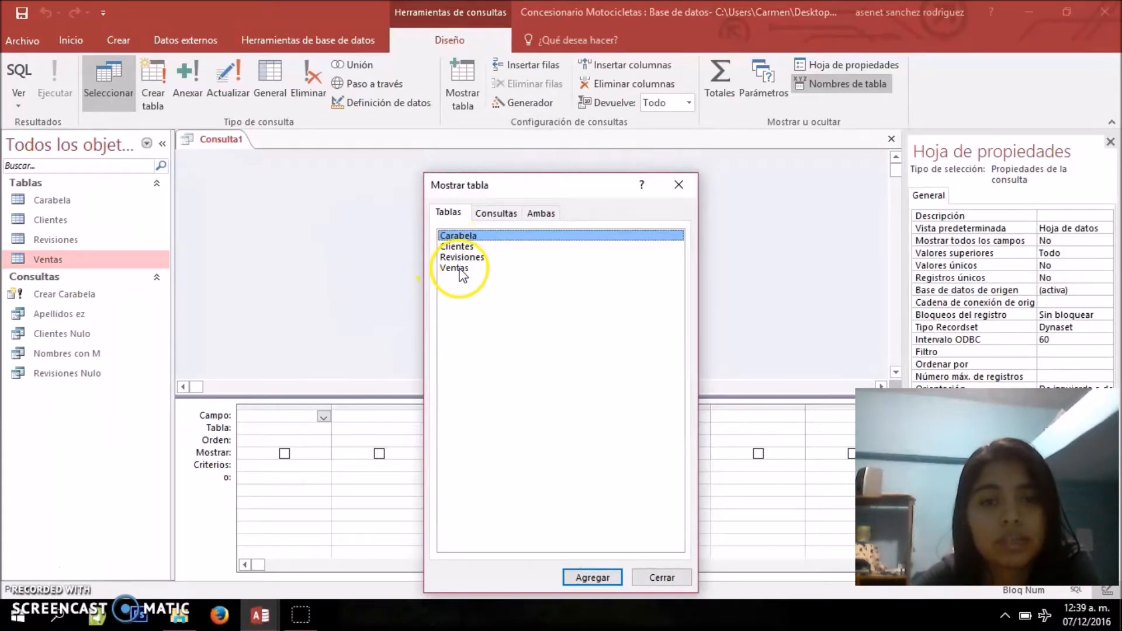
double_click(456, 269)
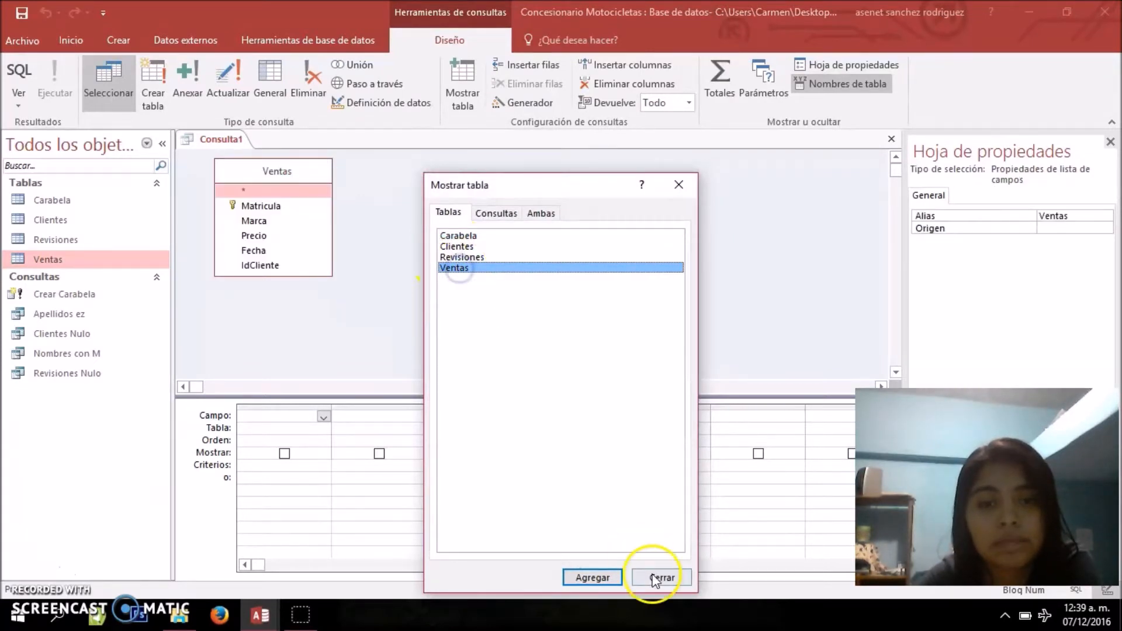
click(683, 581)
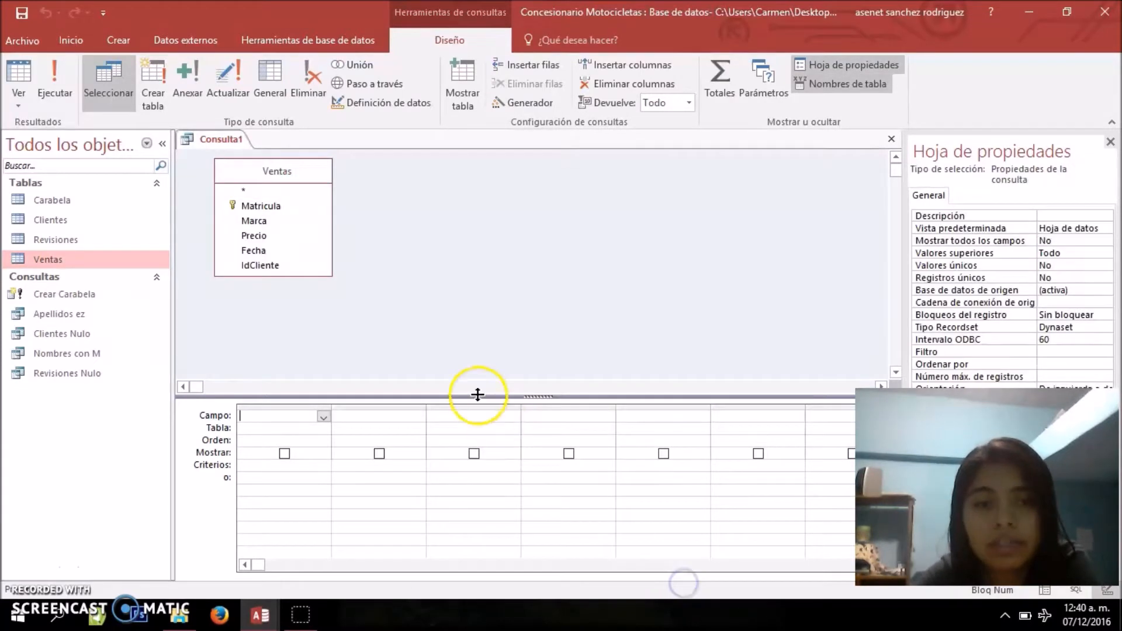
Add the Marca field to the query grid and set its criterion to Vento
double_click(263, 221)
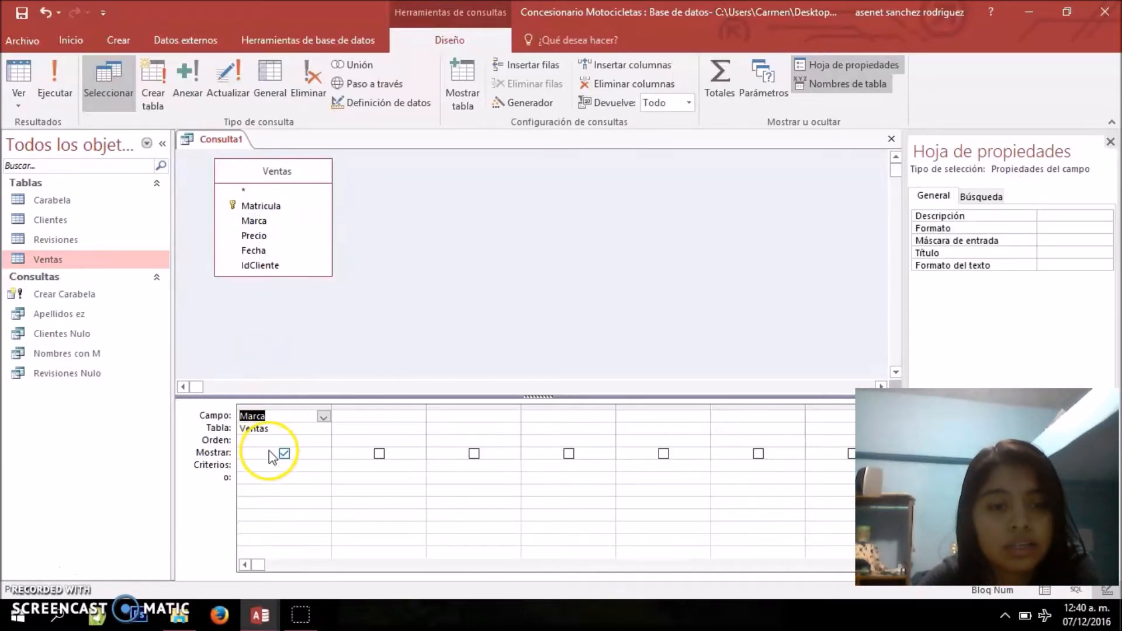
click(264, 465)
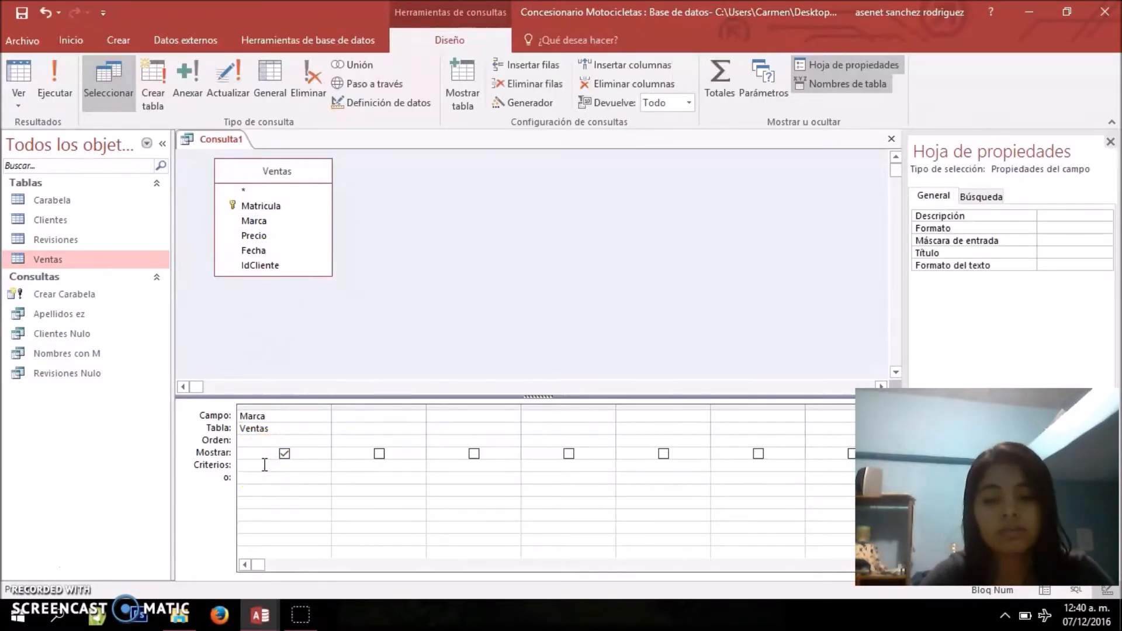
text(Vento)
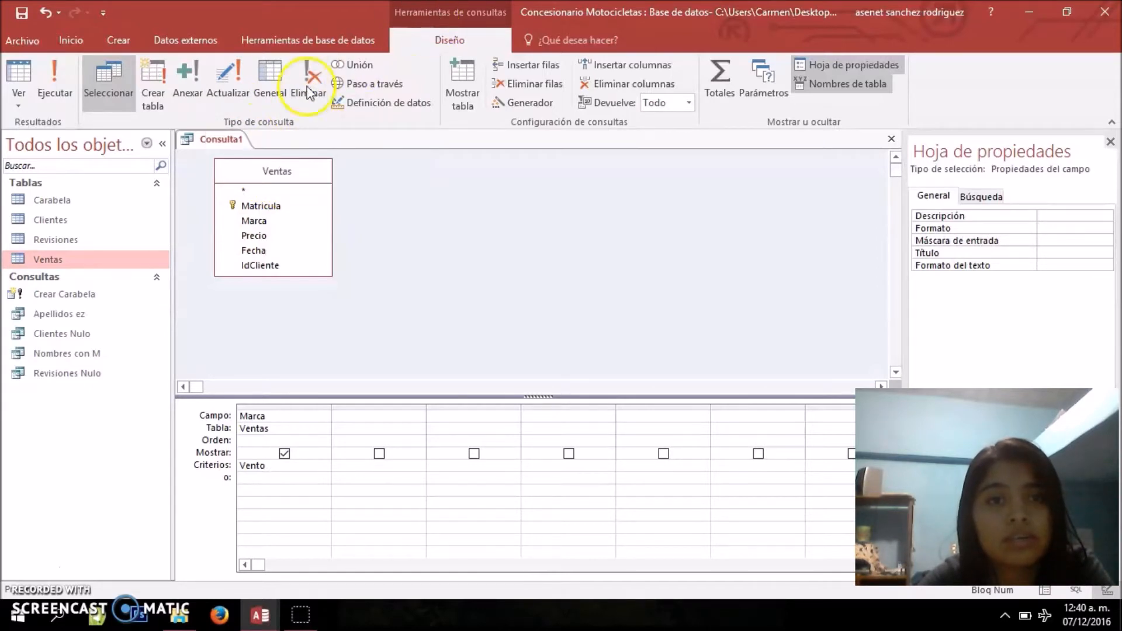
Convert the query into an update query and set the Marca field to update to Yamaha
click(230, 90)
click(250, 440)
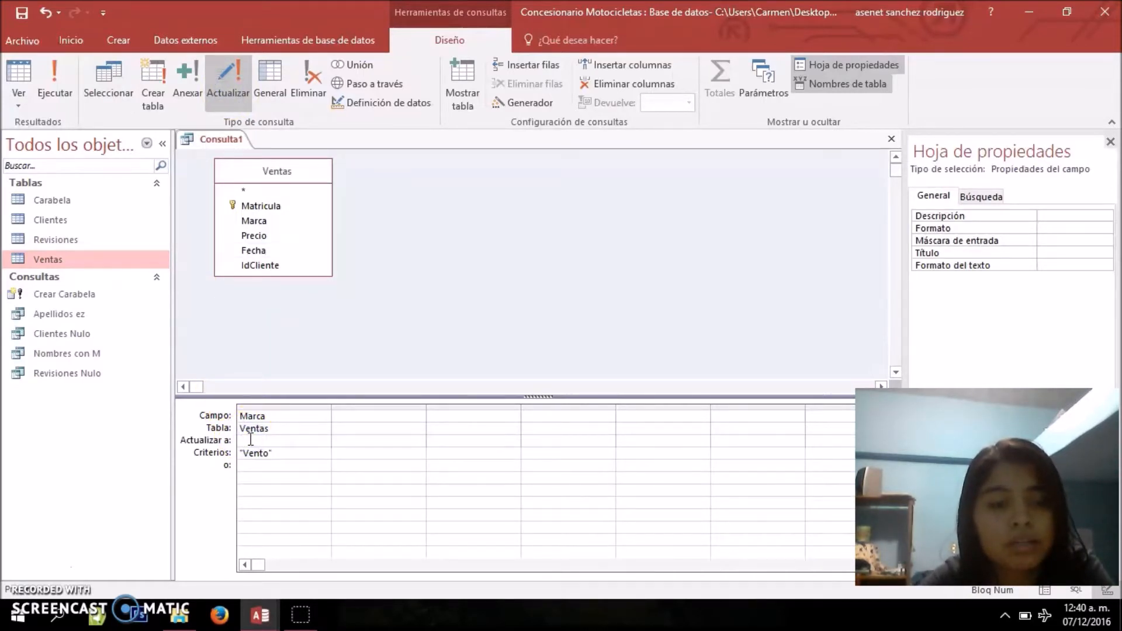
click(251, 441)
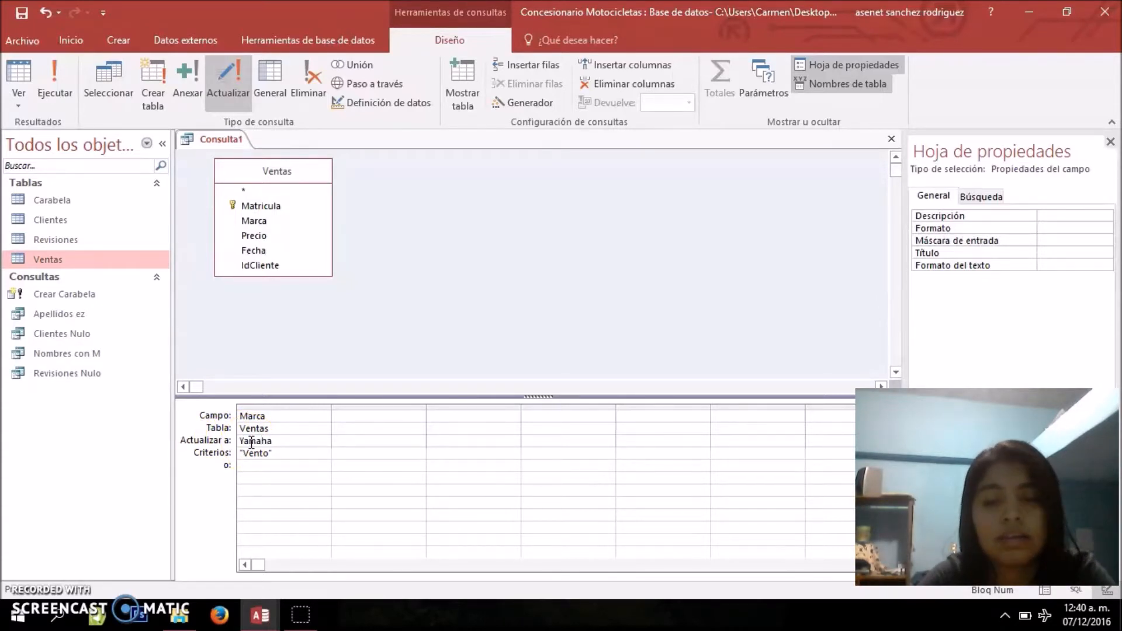
click(277, 444)
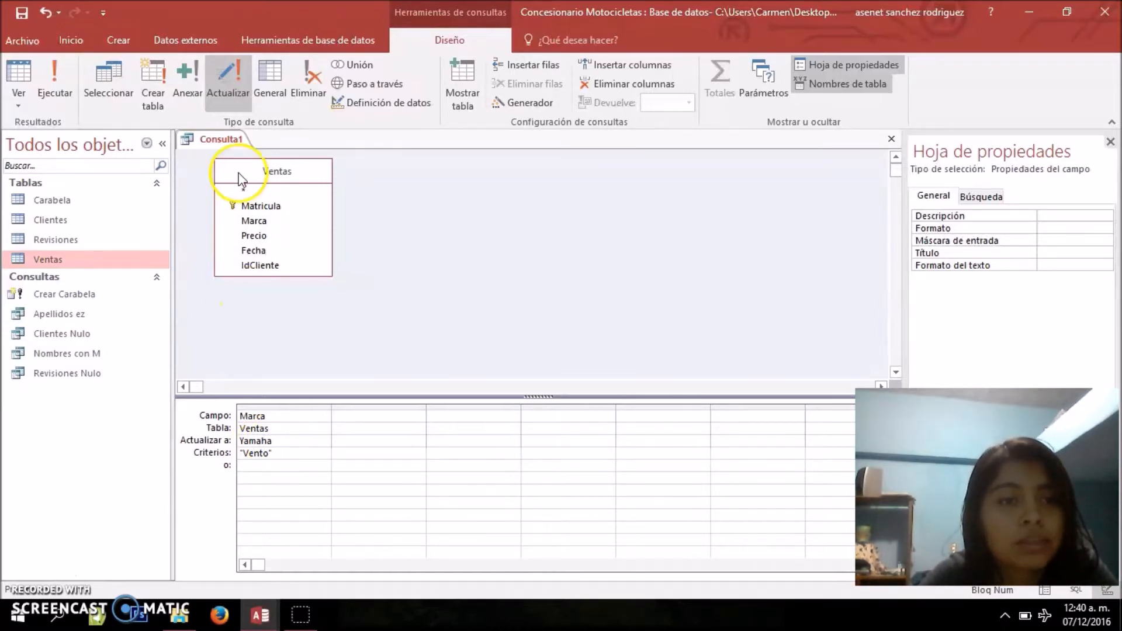
Preview the Marca records affected by the update query in datasheet view, then return to design view
click(25, 104)
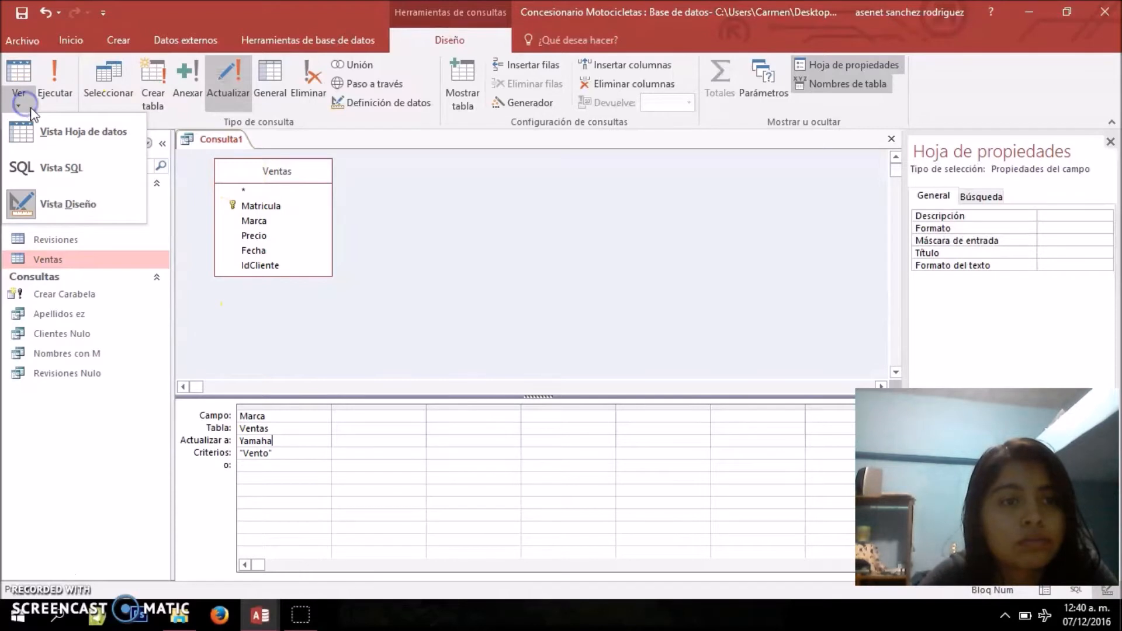
click(44, 125)
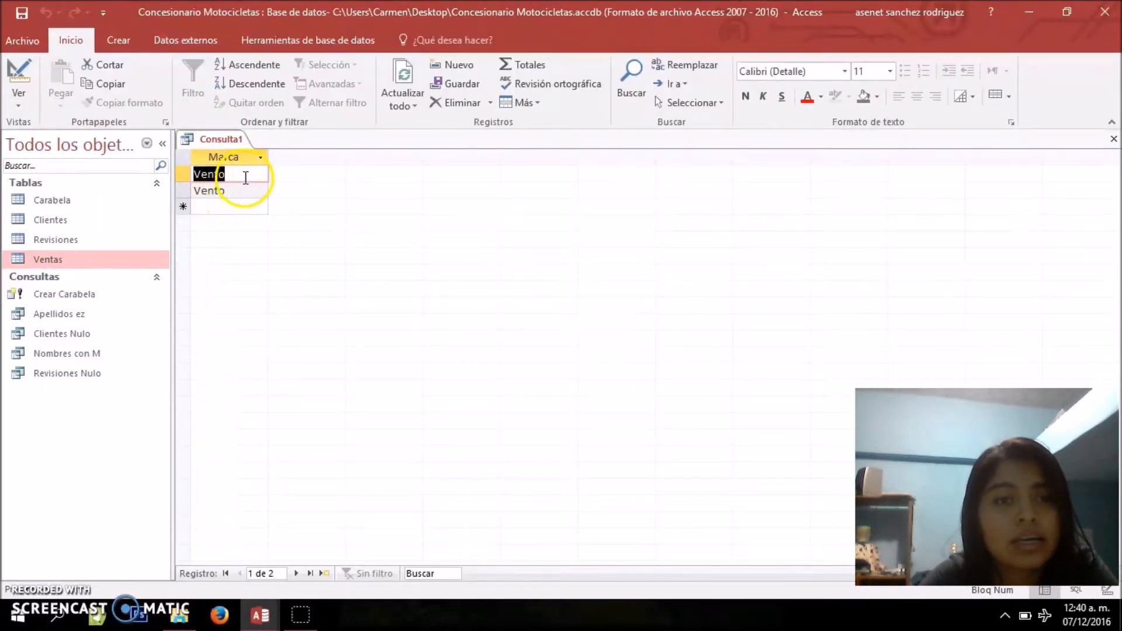
click(244, 193)
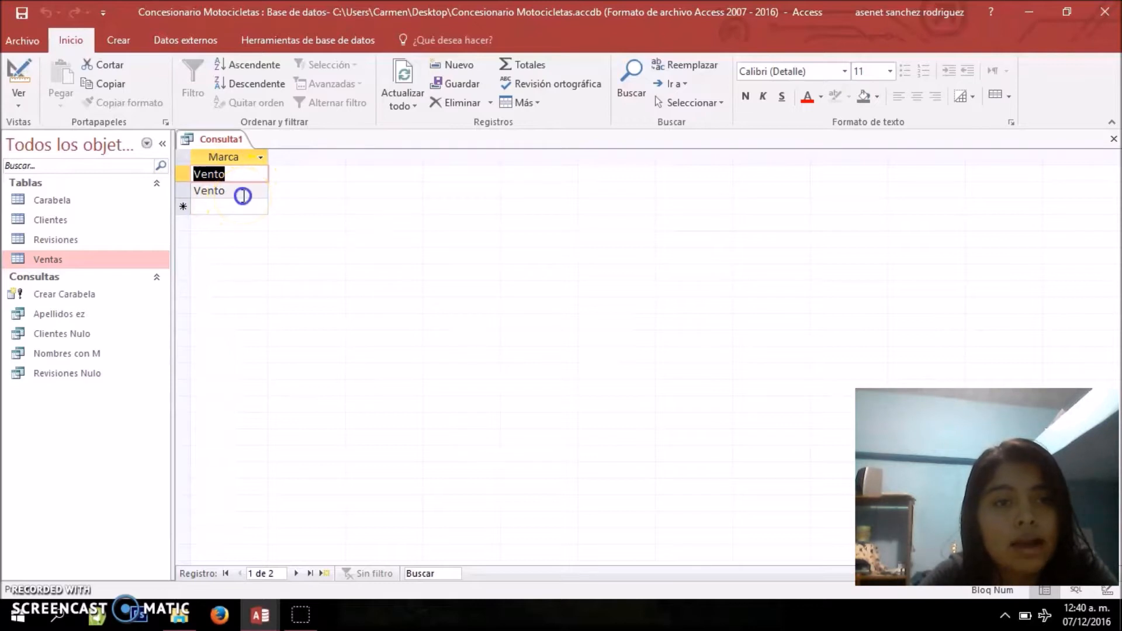
click(234, 174)
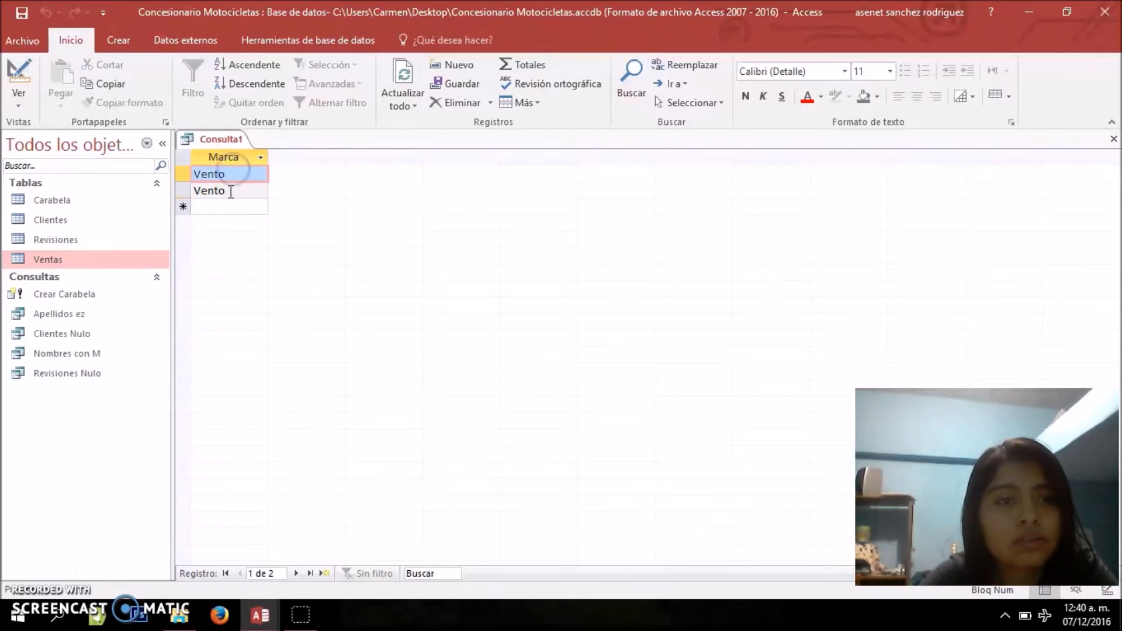
click(18, 98)
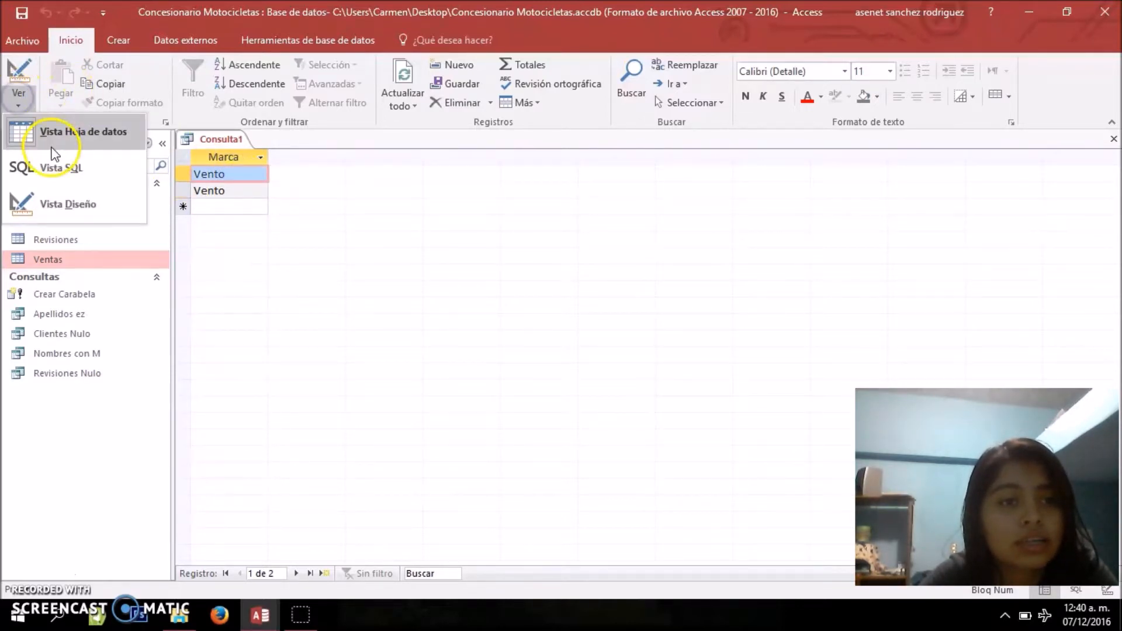
click(54, 202)
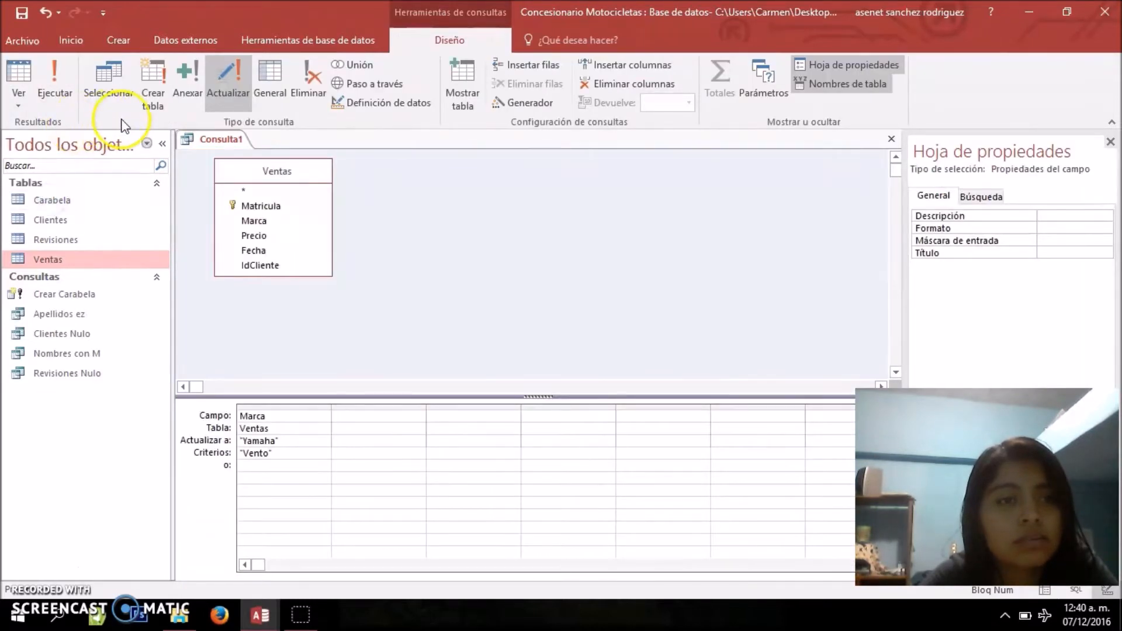
Run the update query and confirm the change of the Vento records to Yamaha
click(62, 89)
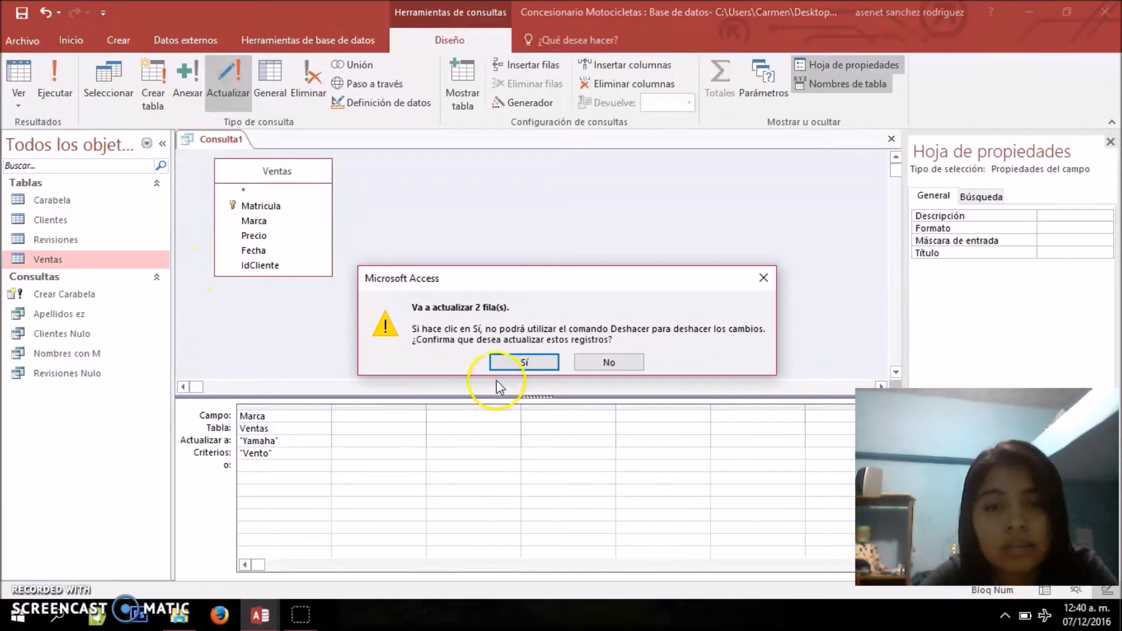
drag(543, 285, 537, 259)
click(506, 409)
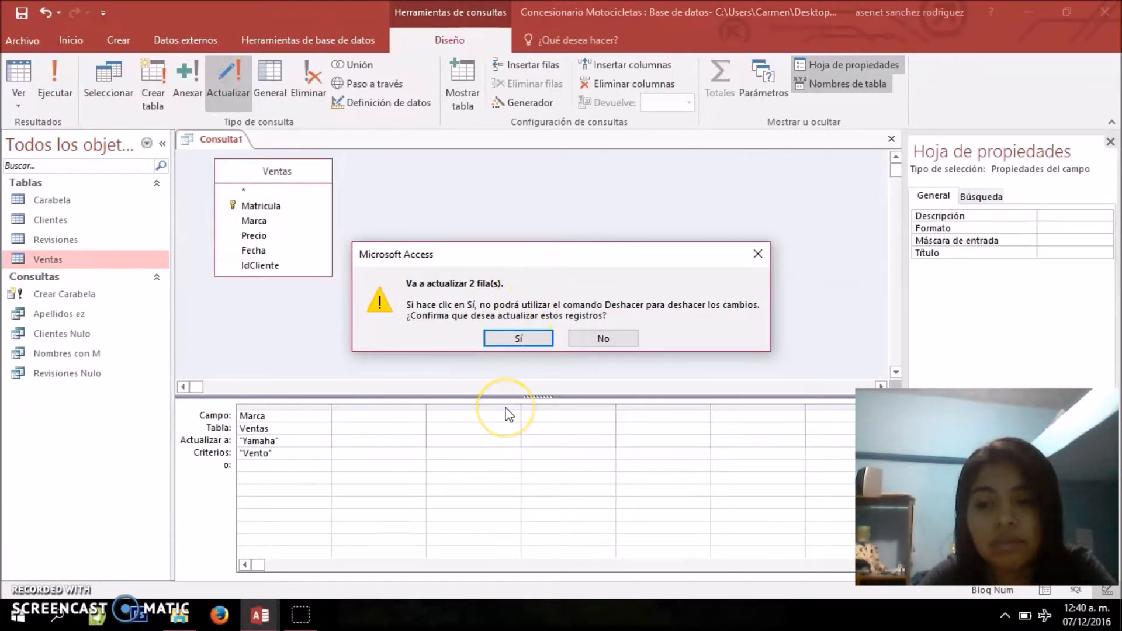
click(515, 339)
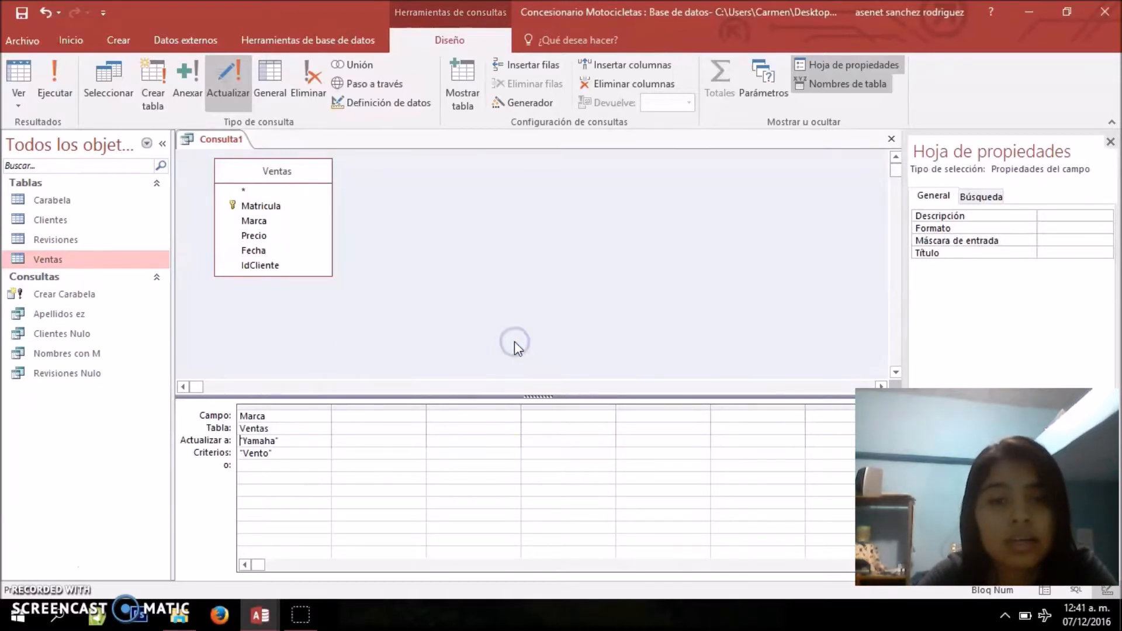
Open the Ventas table to check the updated Marca values, then close the table
click(61, 265)
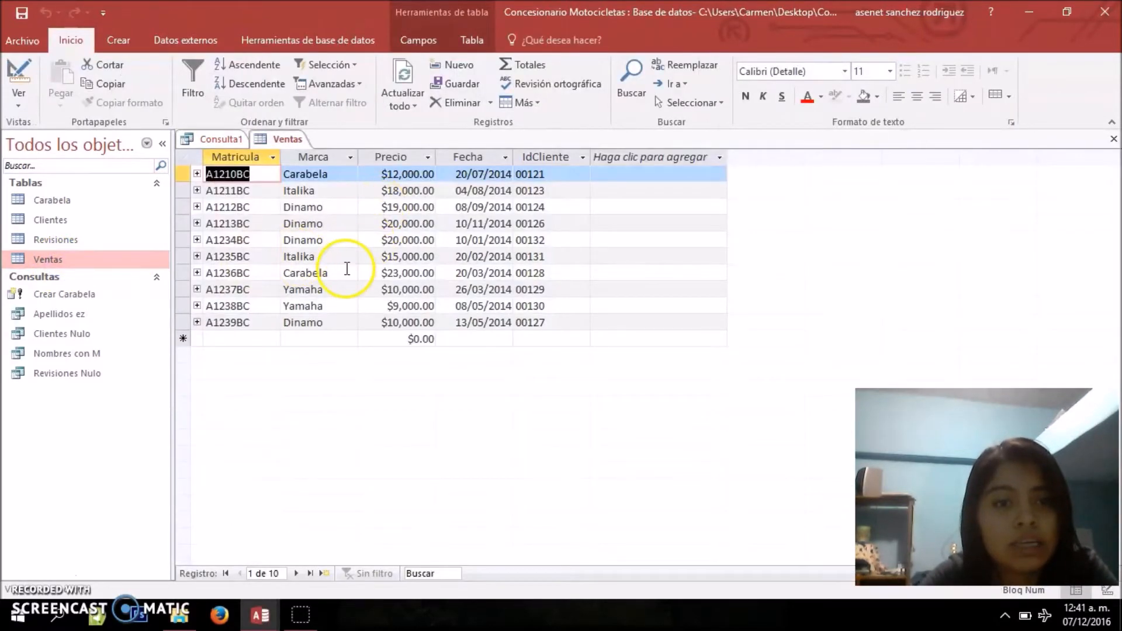
click(334, 291)
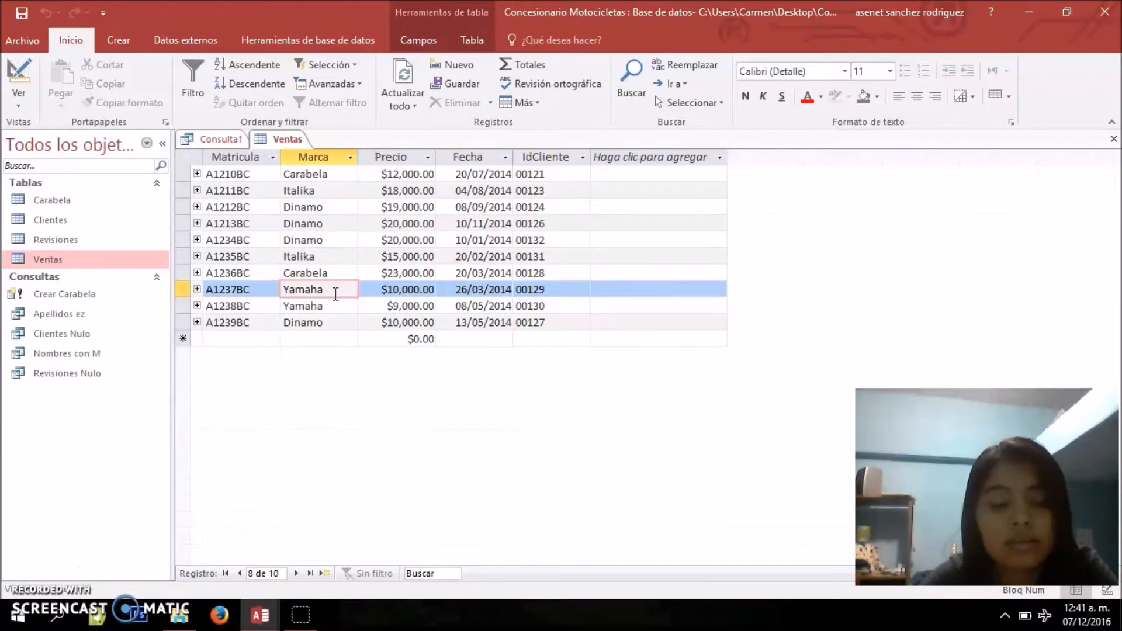
click(327, 306)
right_click(287, 141)
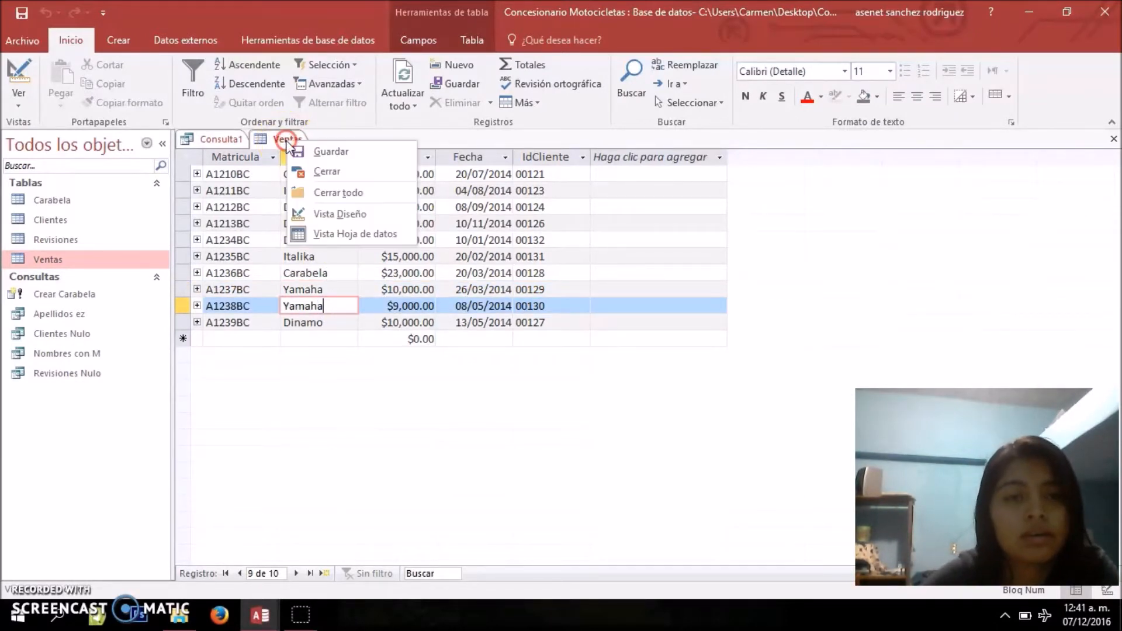
click(322, 171)
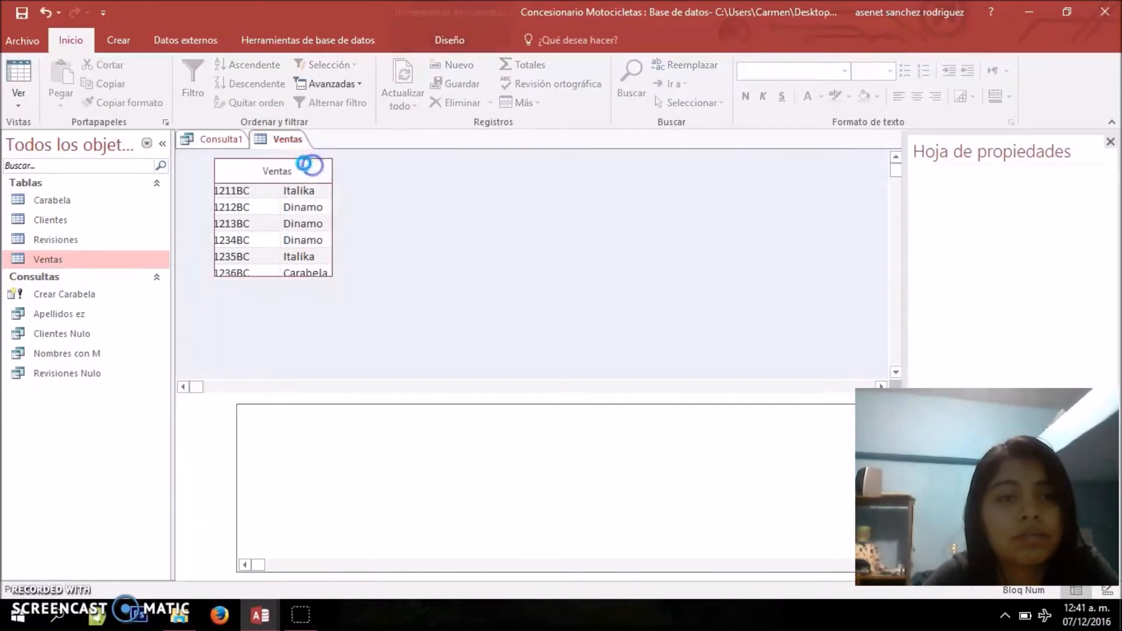
Save the update query as Actualizar Vento-Yamaha and close it
right_click(241, 144)
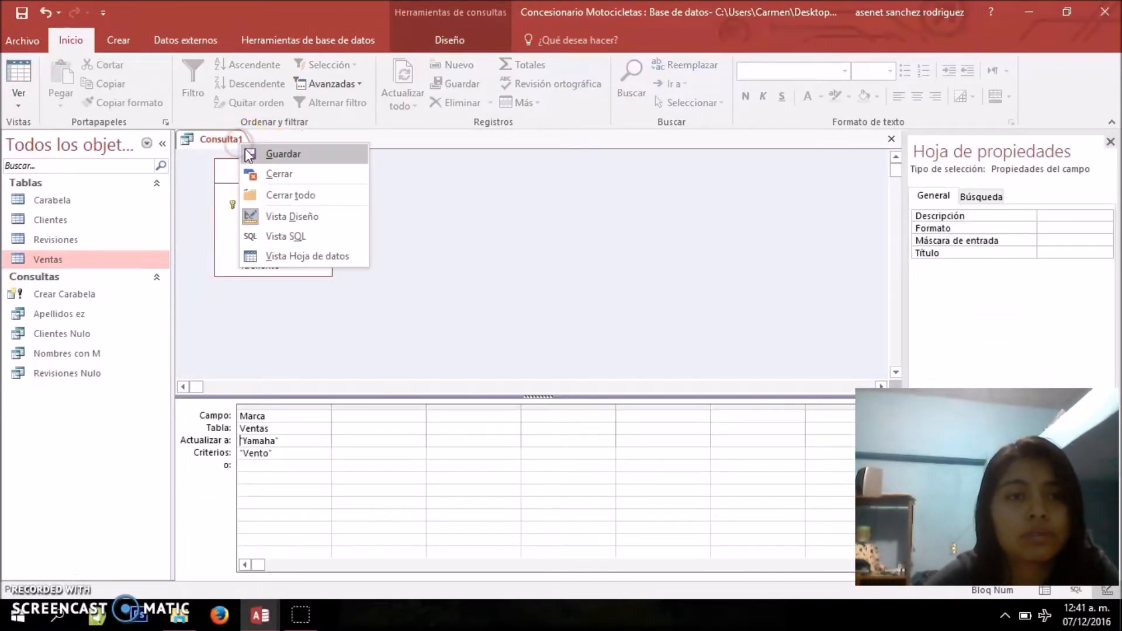
click(249, 154)
key(BackSpace)
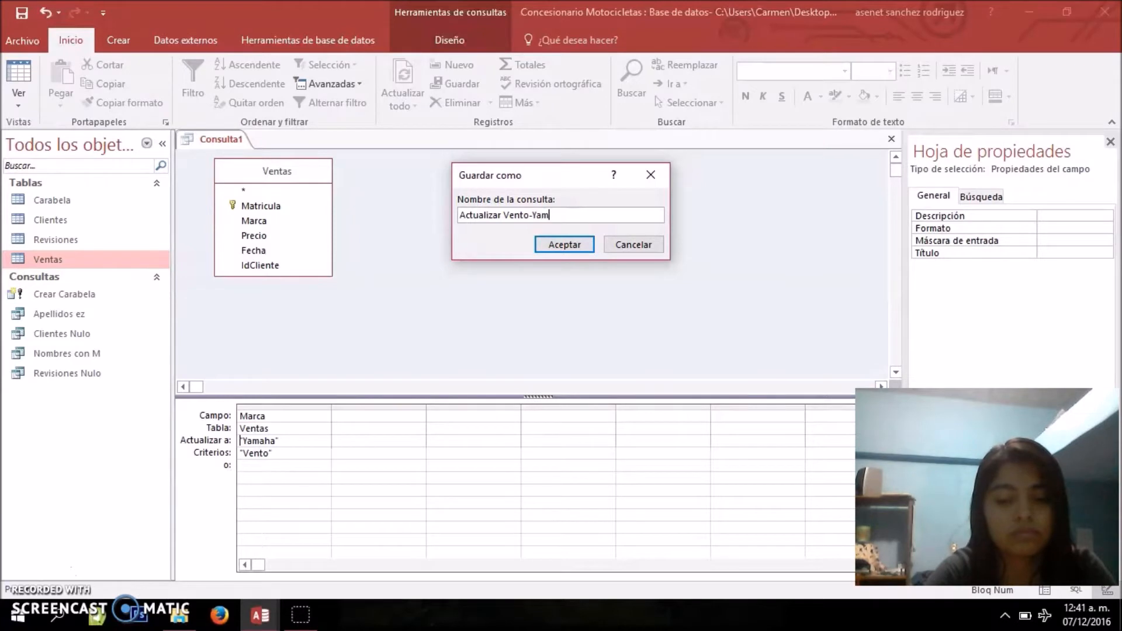
click(550, 244)
right_click(219, 140)
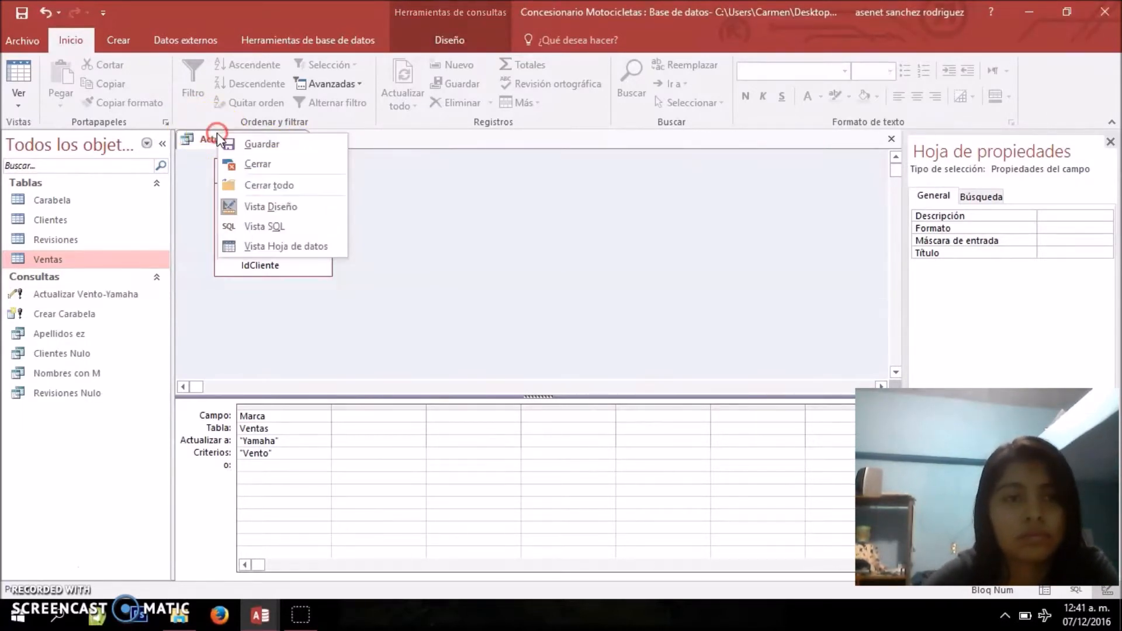
click(240, 166)
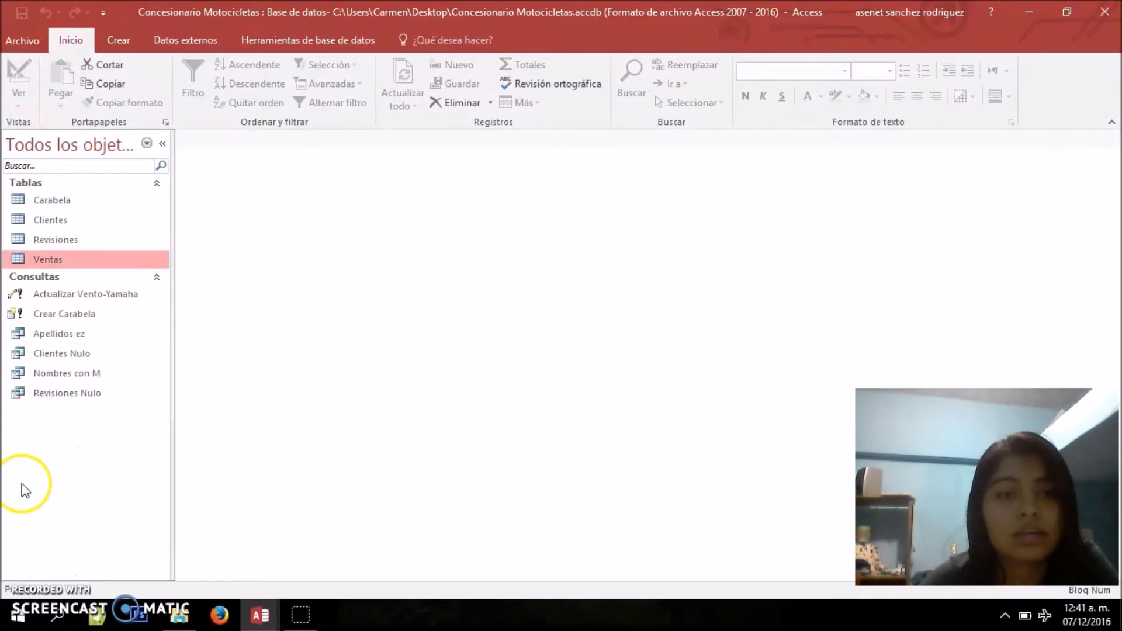
Open the Carabela table to review its sales records, then close it
click(126, 331)
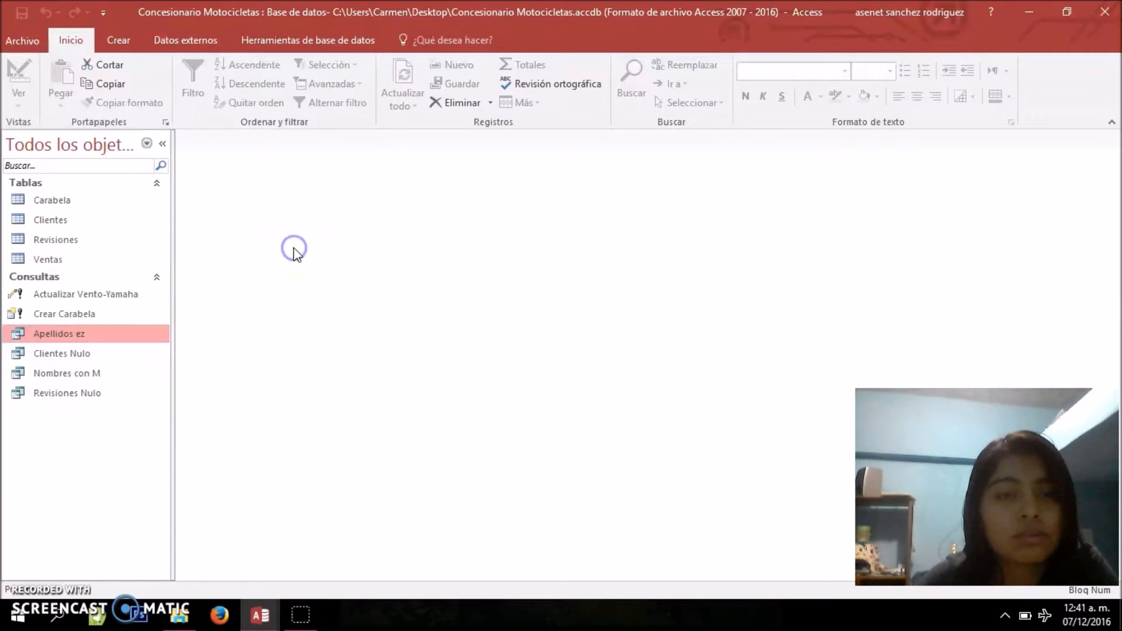
double_click(46, 202)
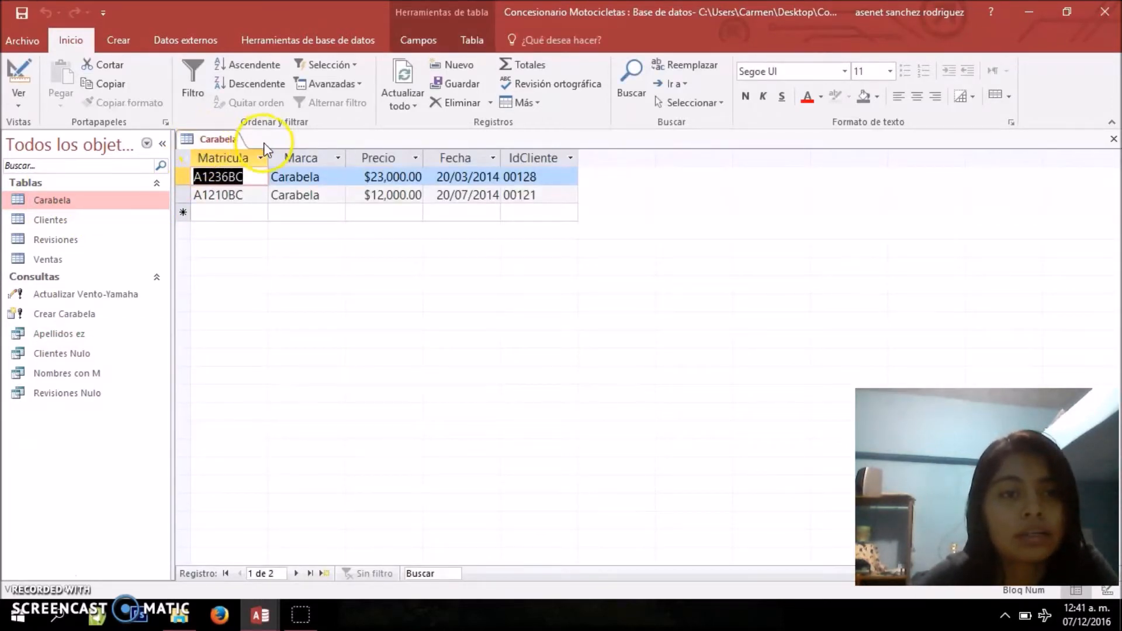
right_click(234, 143)
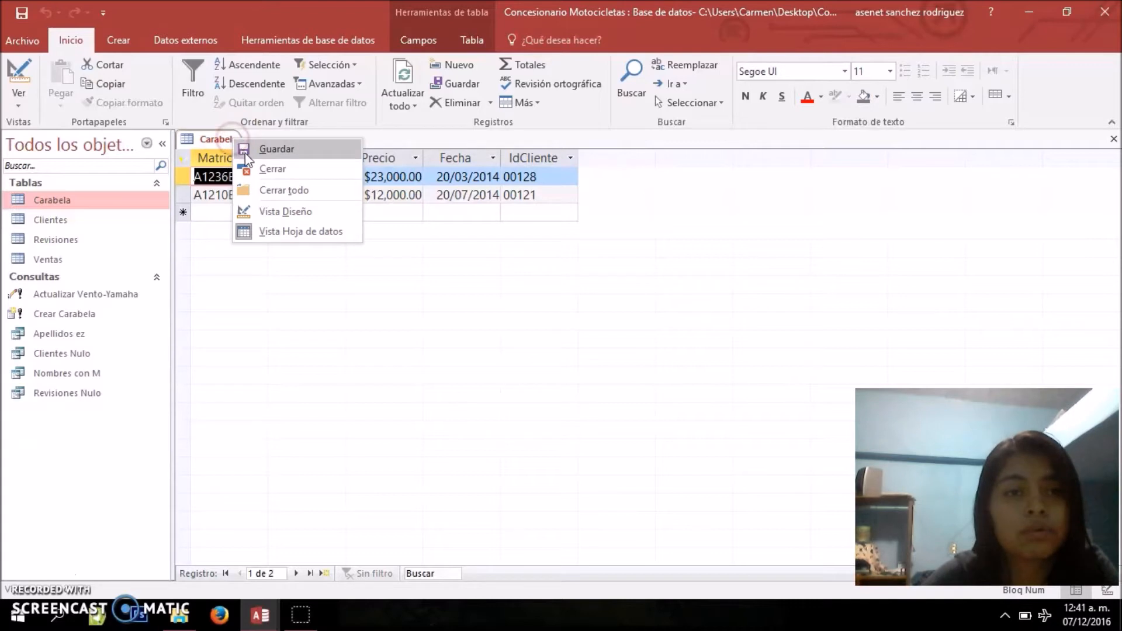
click(255, 171)
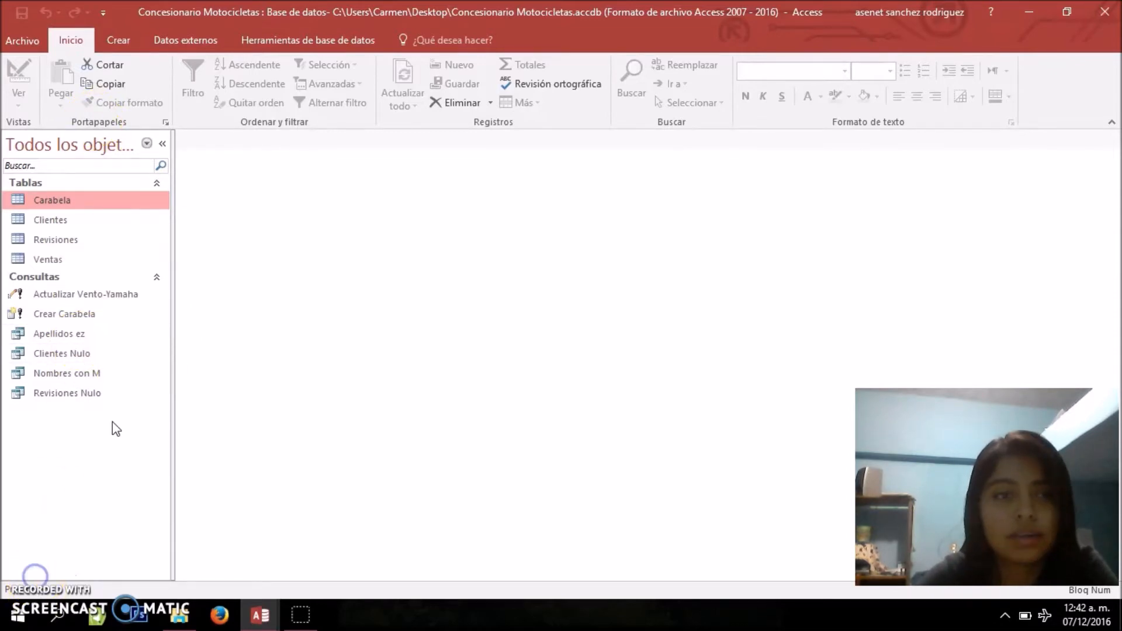
Create a new query in design view based on the Ventas table
click(119, 41)
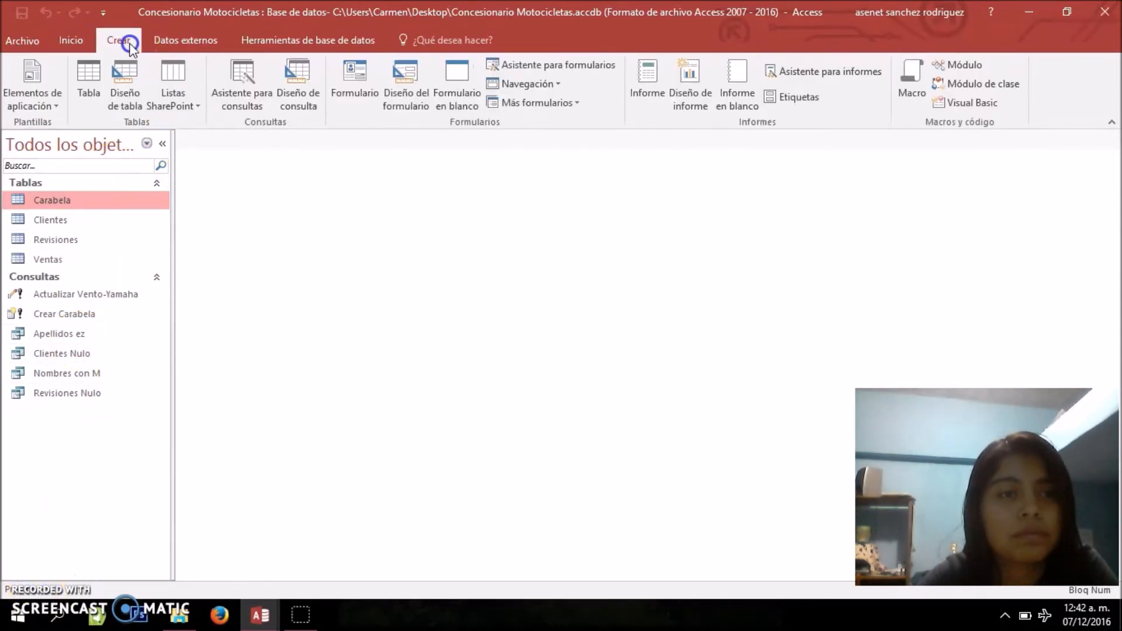
click(307, 108)
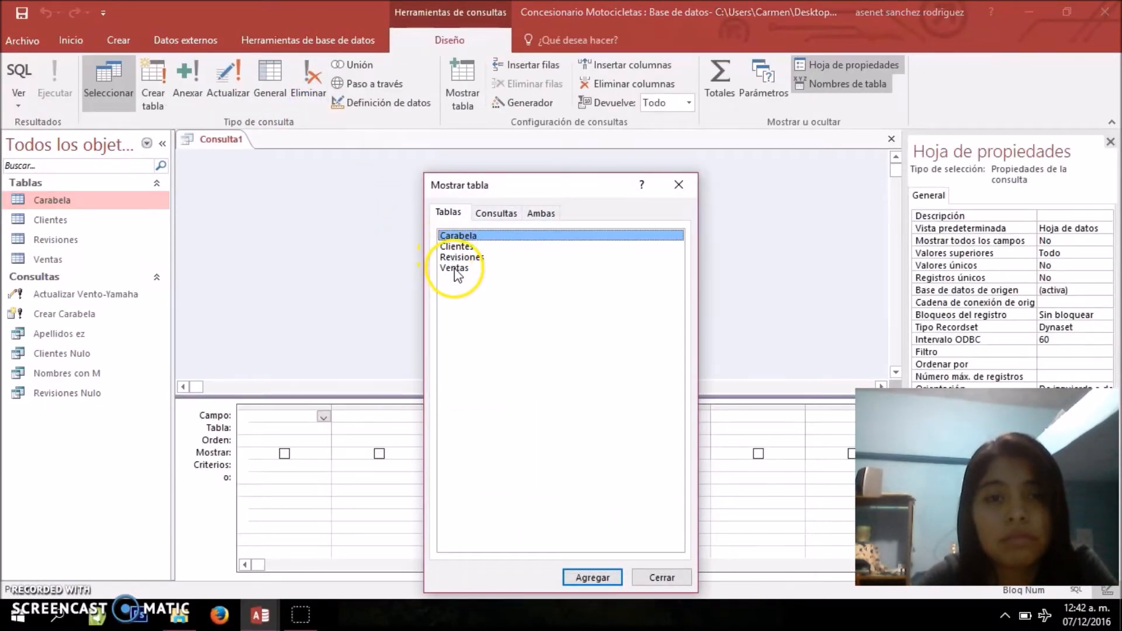
click(454, 269)
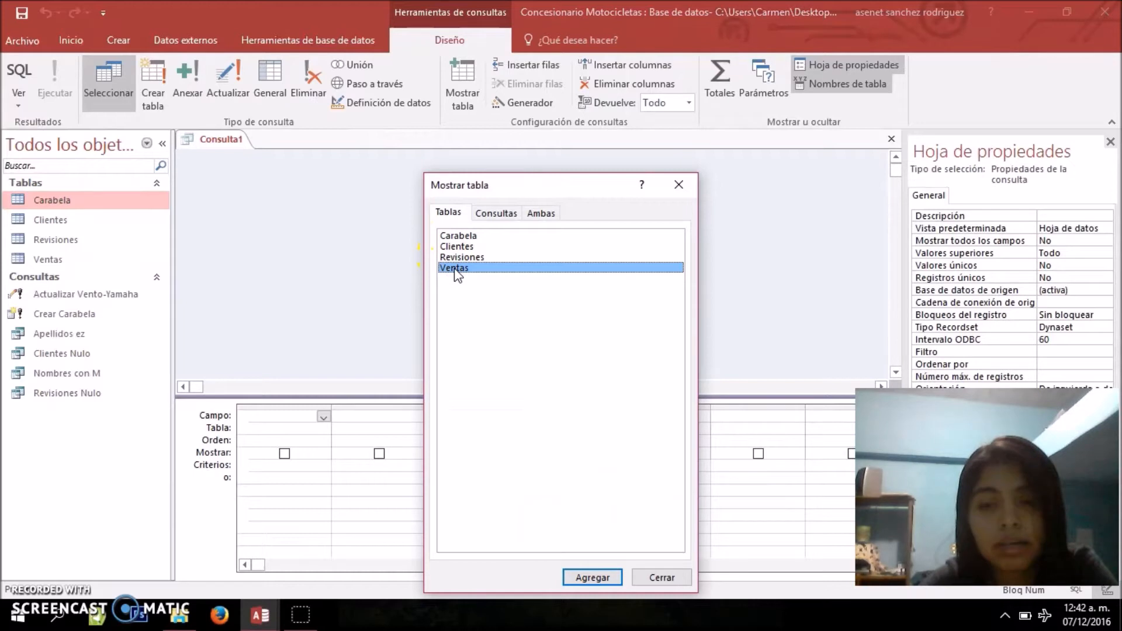
double_click(454, 270)
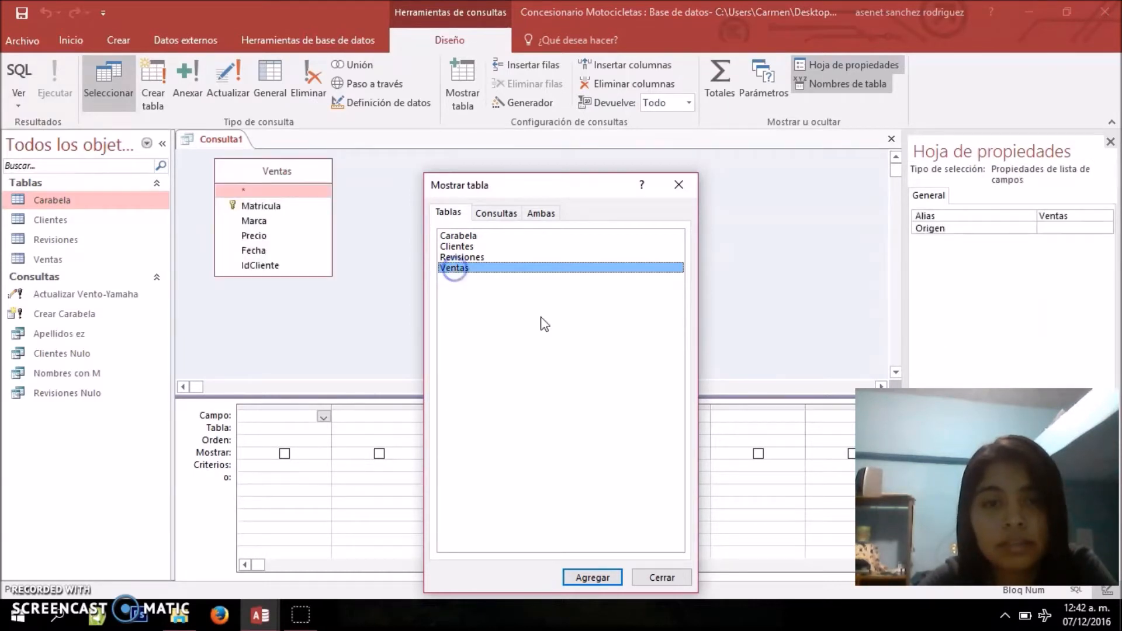
click(661, 578)
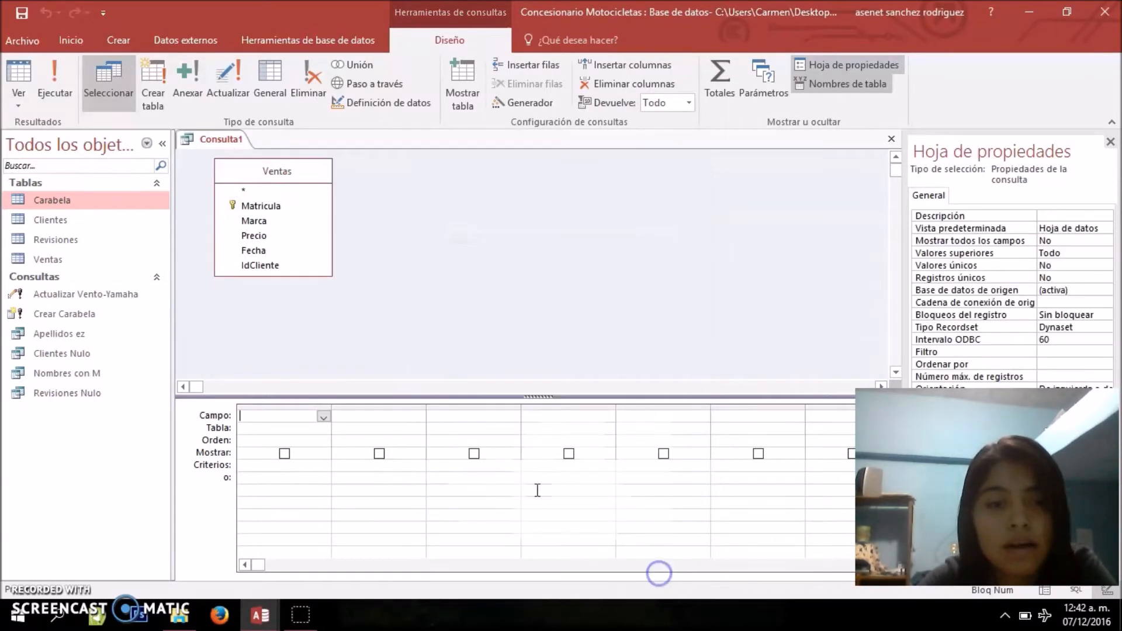
Add the Matricula, Marca, Precio, Fecha and IdCliente fields of Ventas to the query grid
double_click(296, 205)
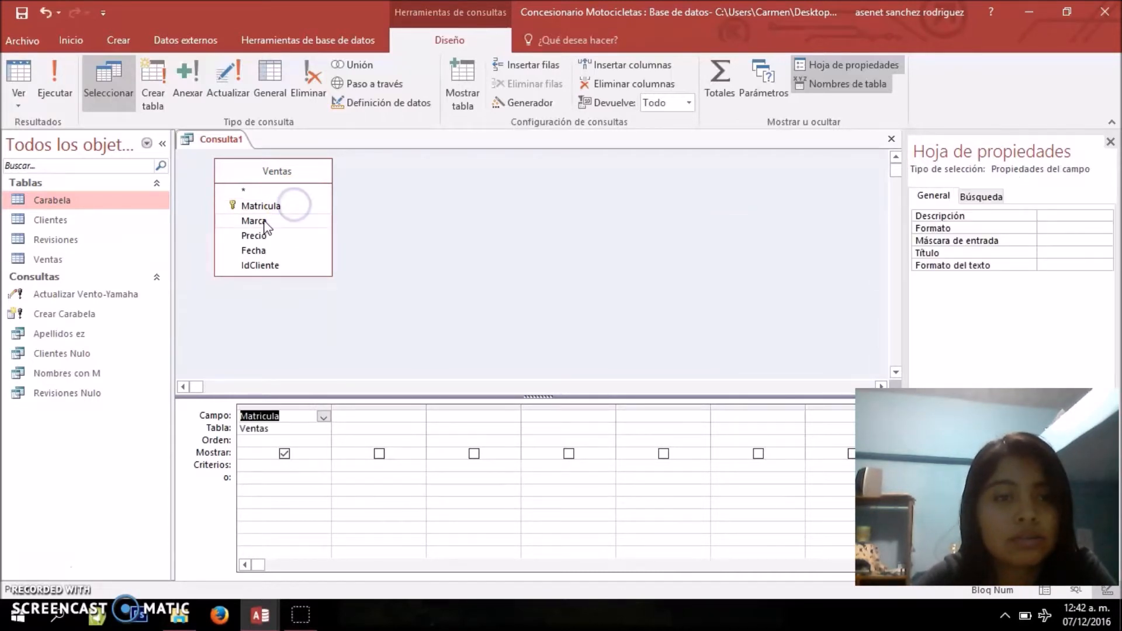
double_click(261, 221)
double_click(254, 236)
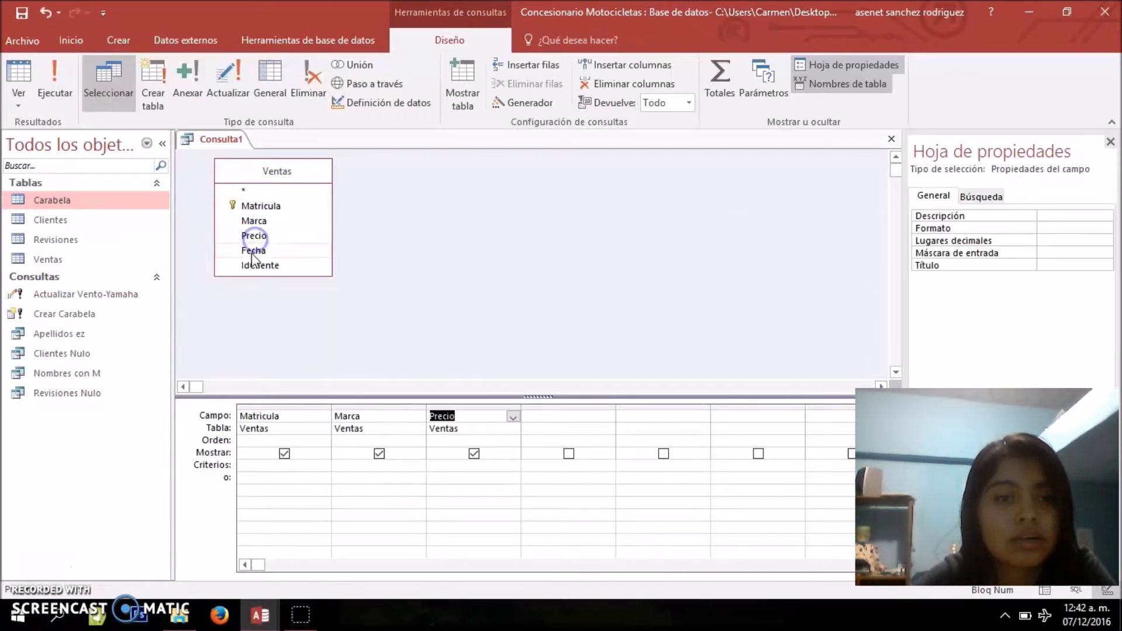
double_click(253, 250)
double_click(253, 266)
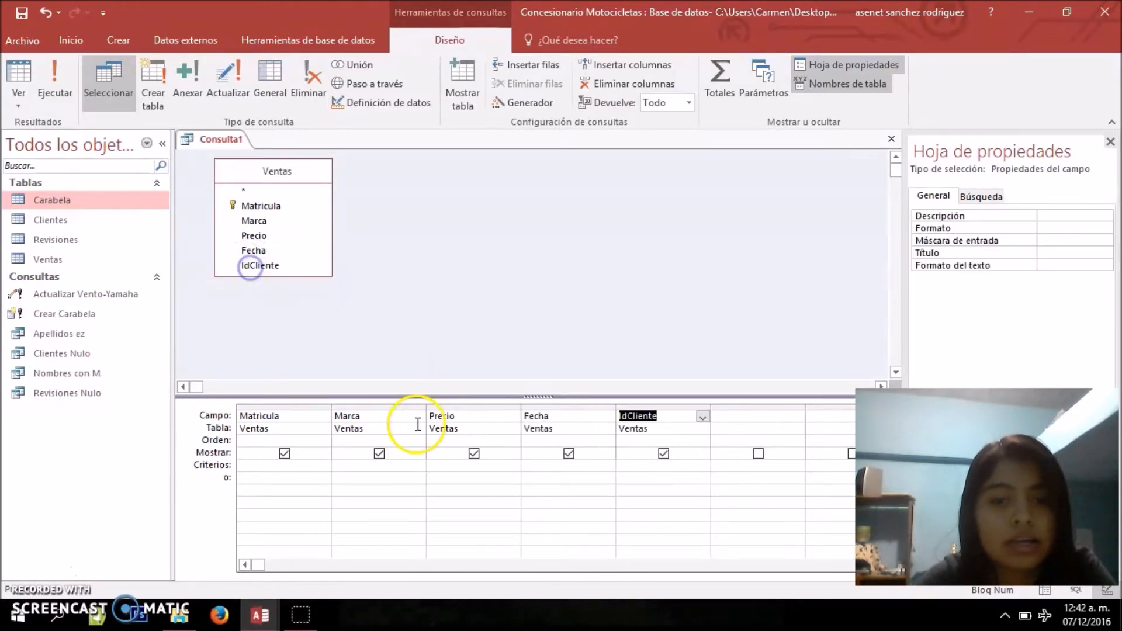
Set the Marca criterion to Carabela and convert the query into a delete query
click(403, 469)
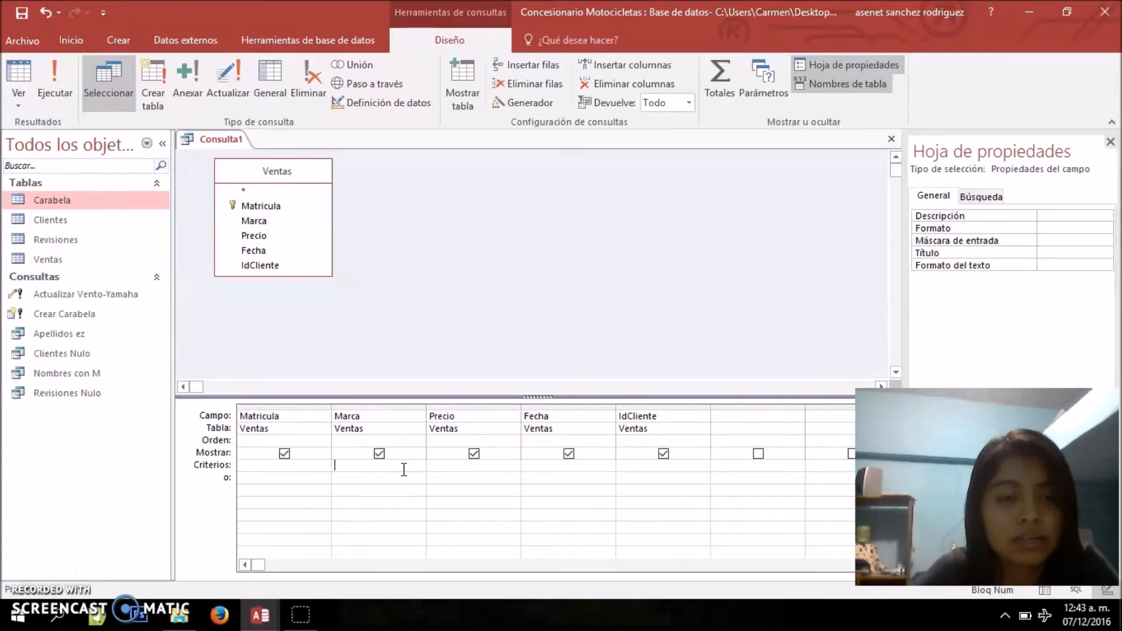
text(arabe)
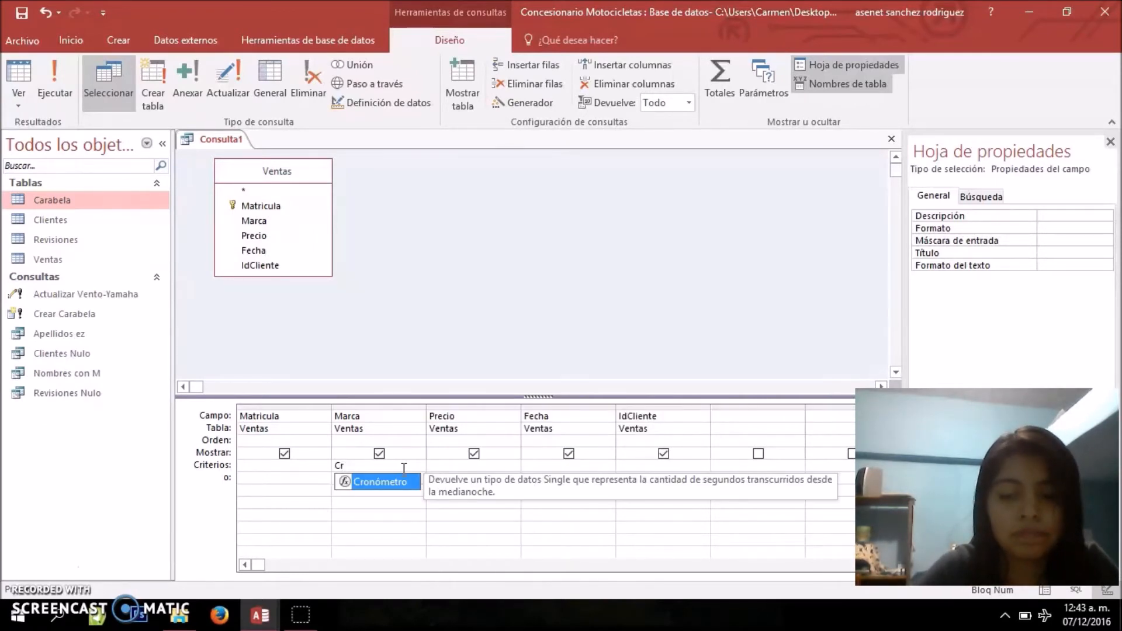
text(la)
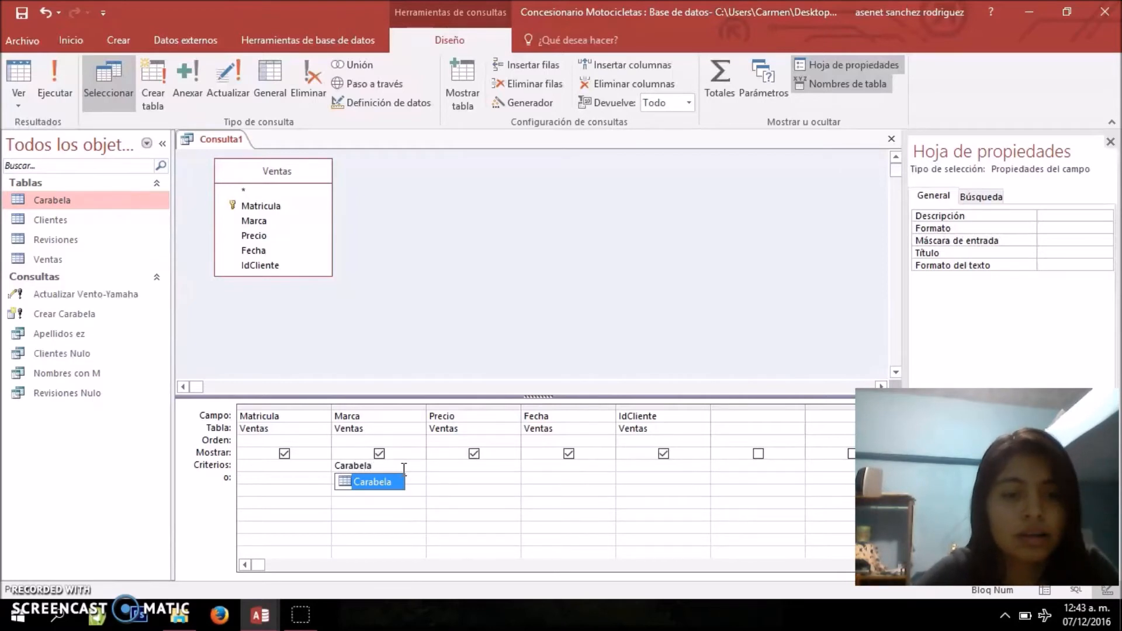
click(395, 361)
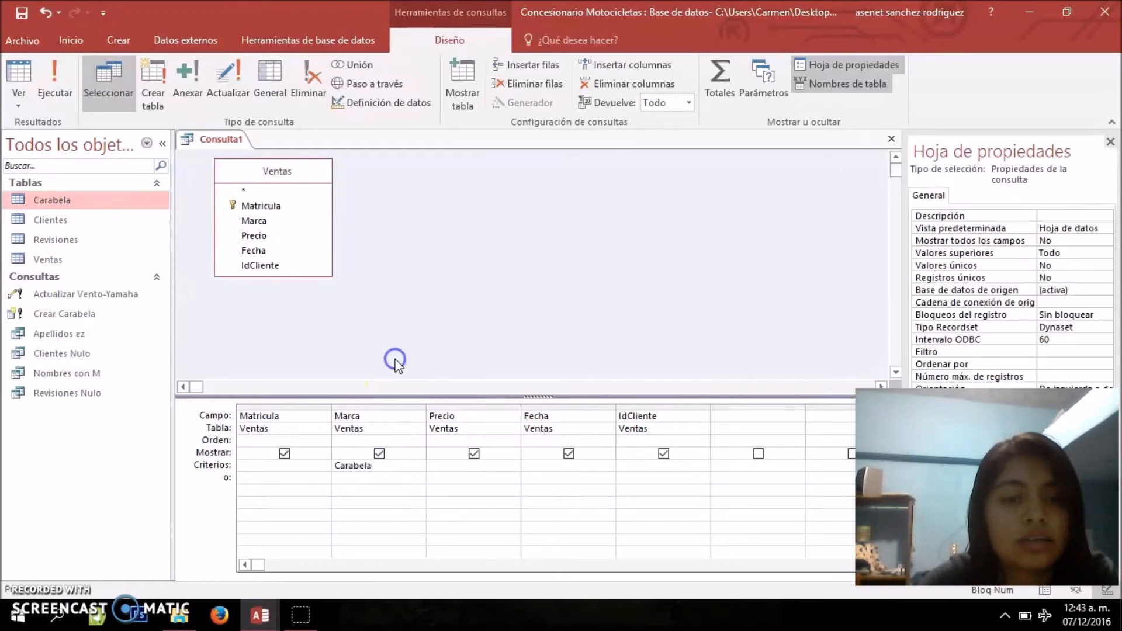
click(307, 77)
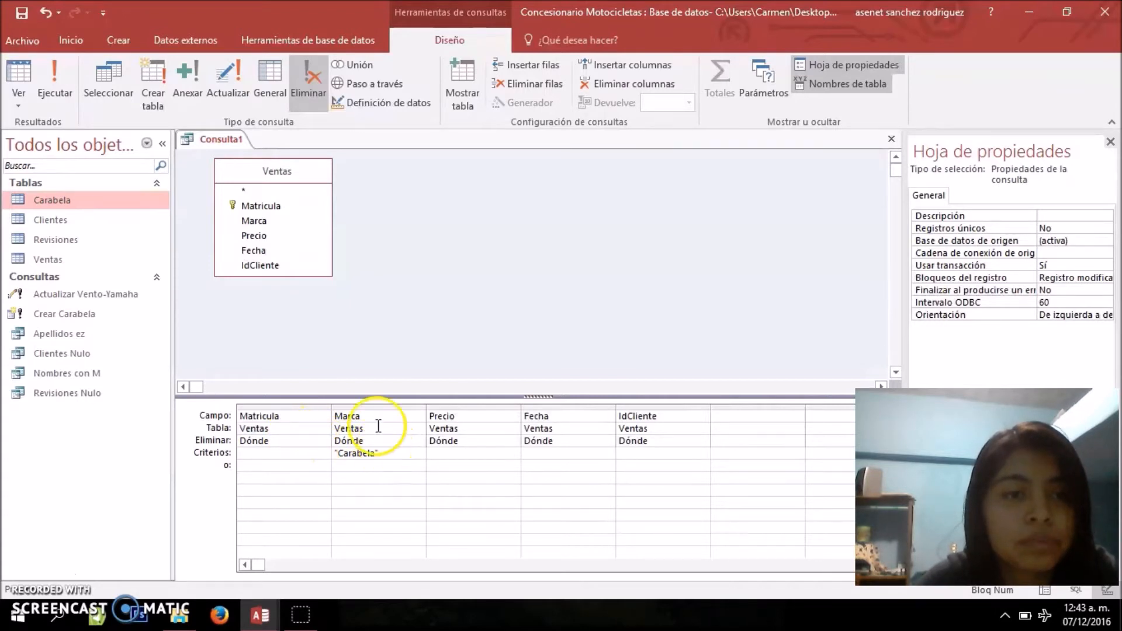
Run the delete query and confirm the removal of the Carabela records from Ventas
click(50, 89)
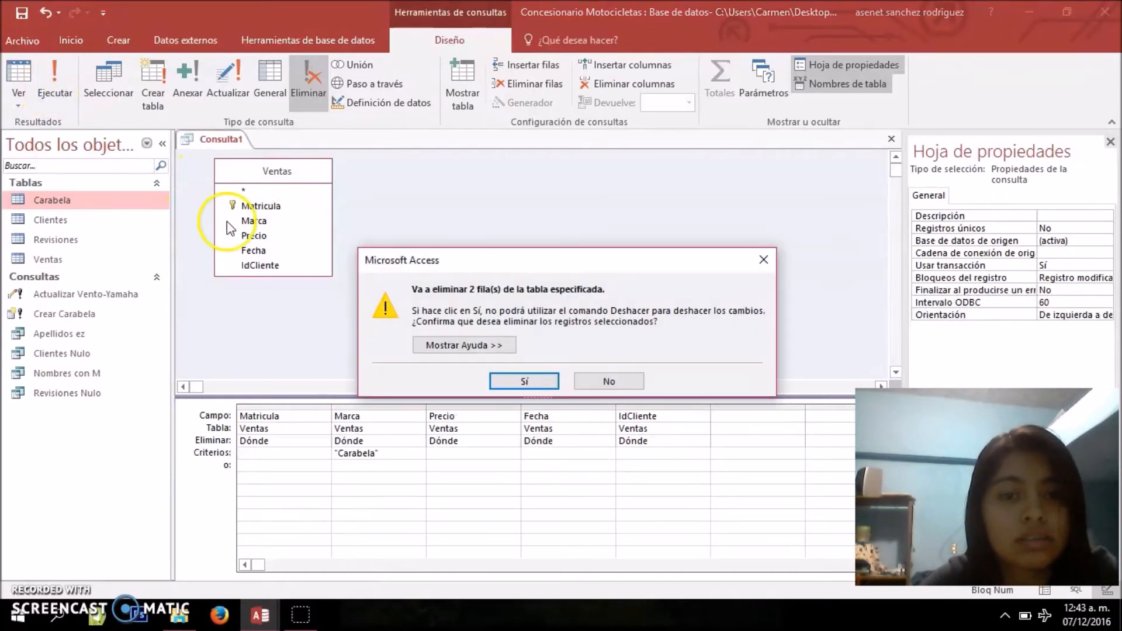
drag(477, 261, 476, 223)
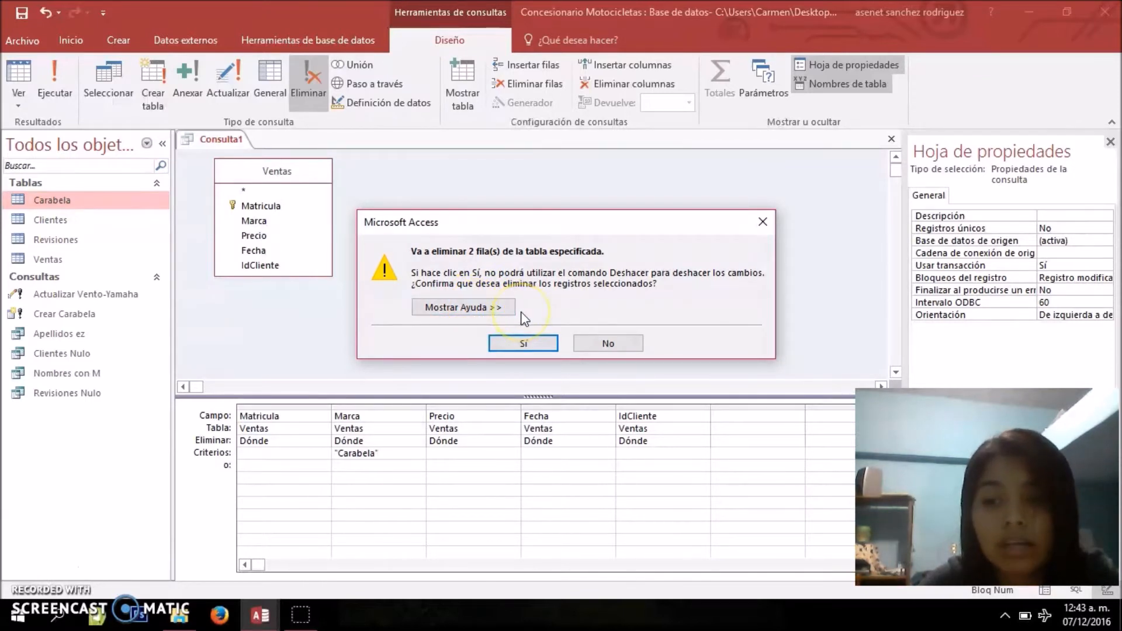
click(524, 342)
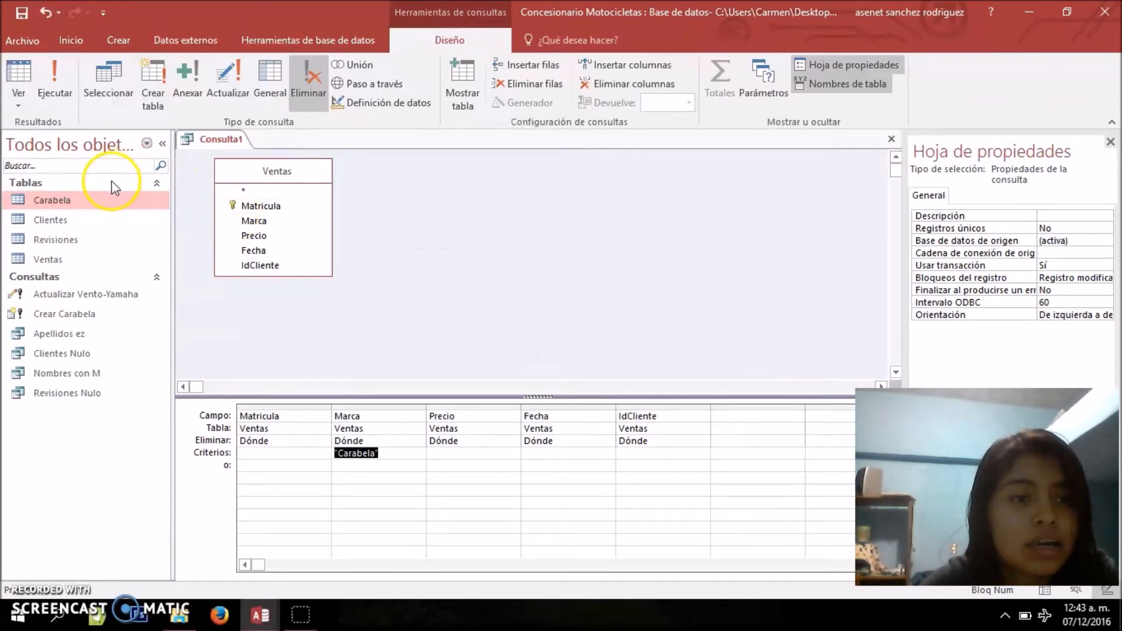
Open the Ventas table to check which brands remain after the deletion, then close the table
double_click(59, 259)
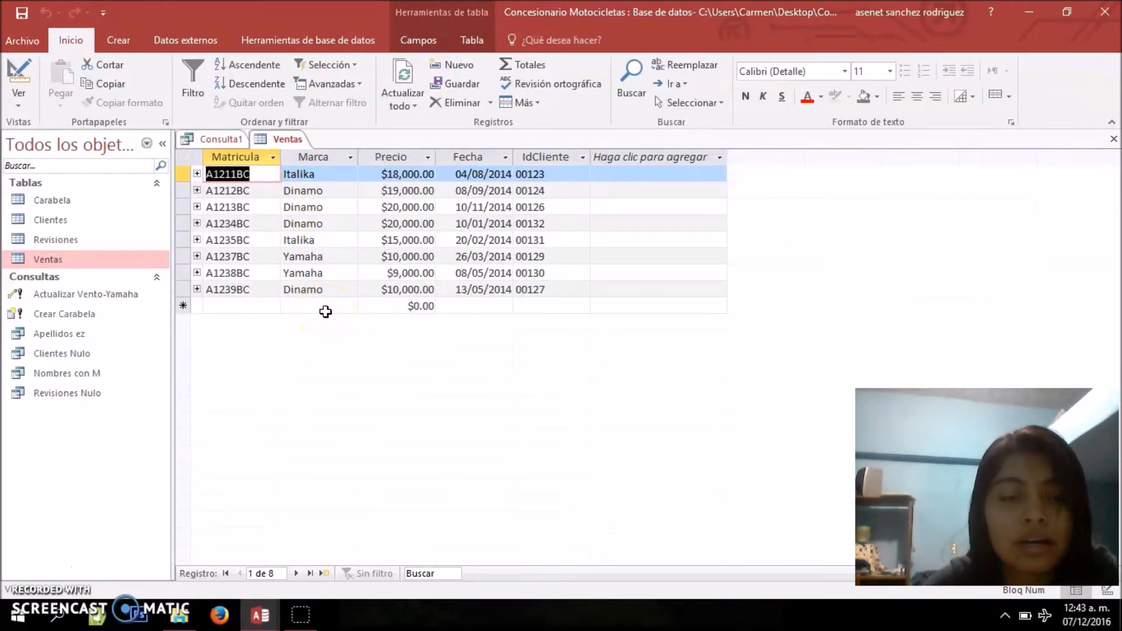
right_click(288, 140)
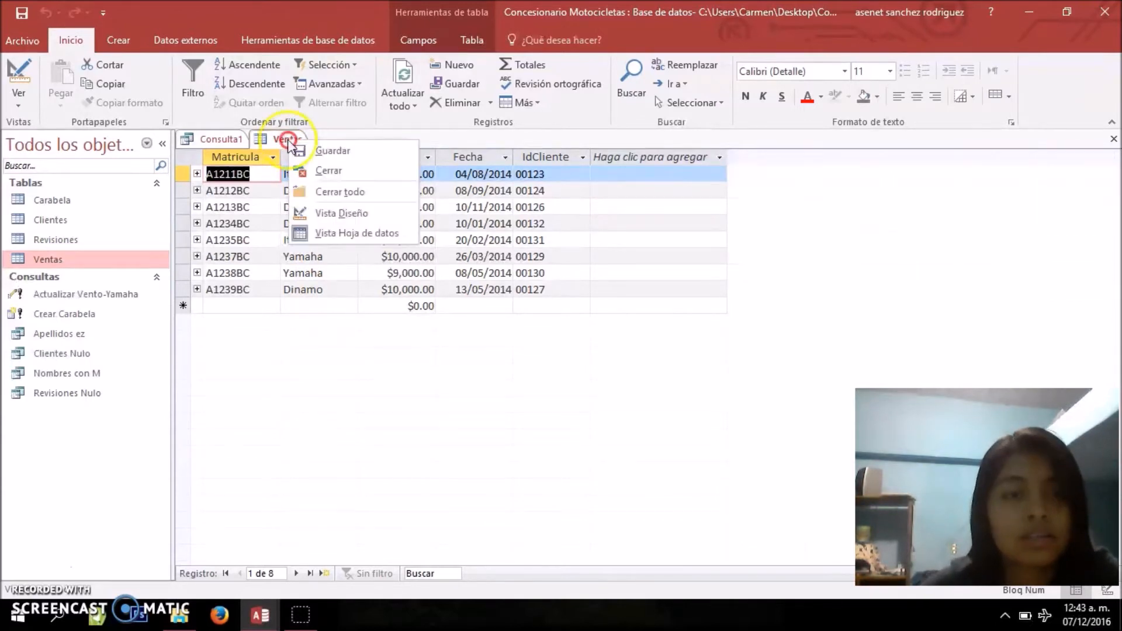
click(323, 170)
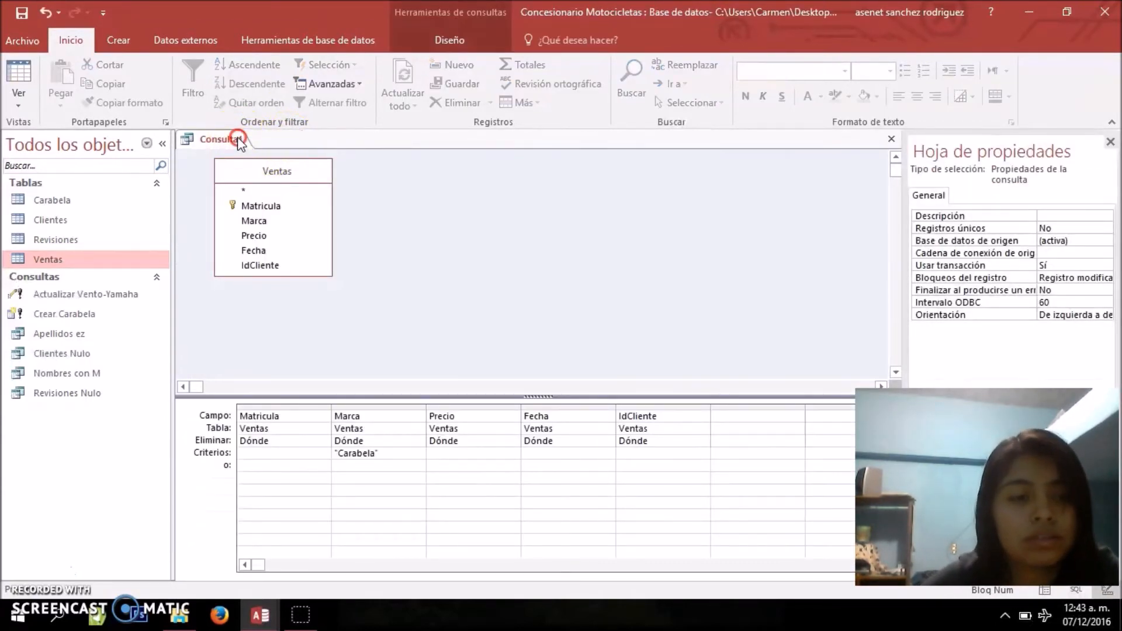
Save the delete query as Eliminar Carabela and close it
right_click(238, 139)
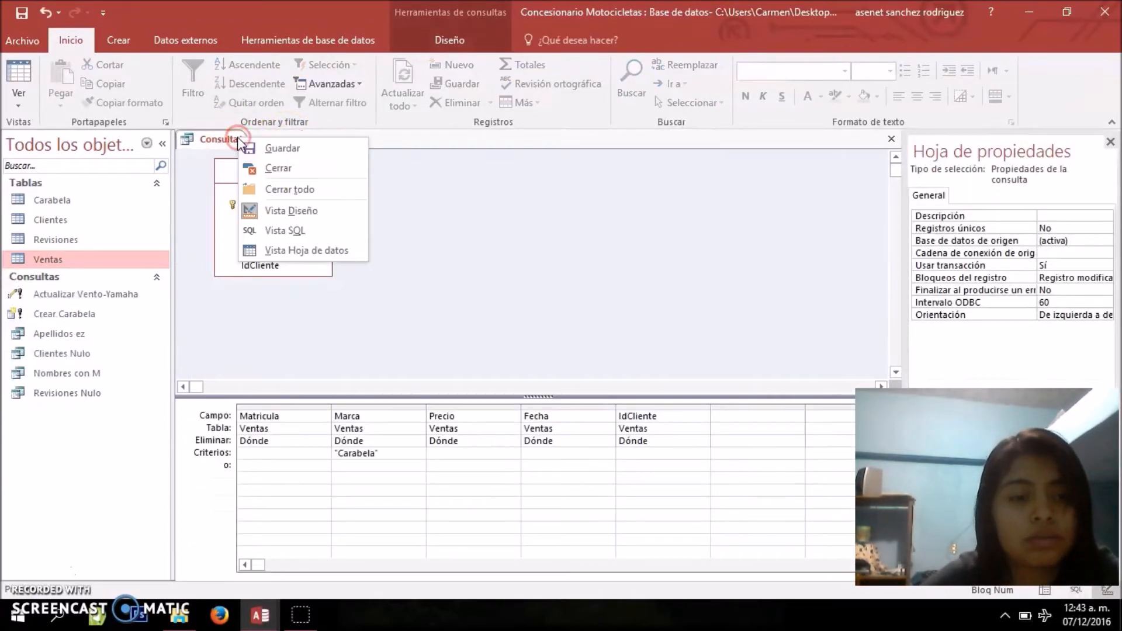
click(278, 154)
text(Eliminar Carabela)
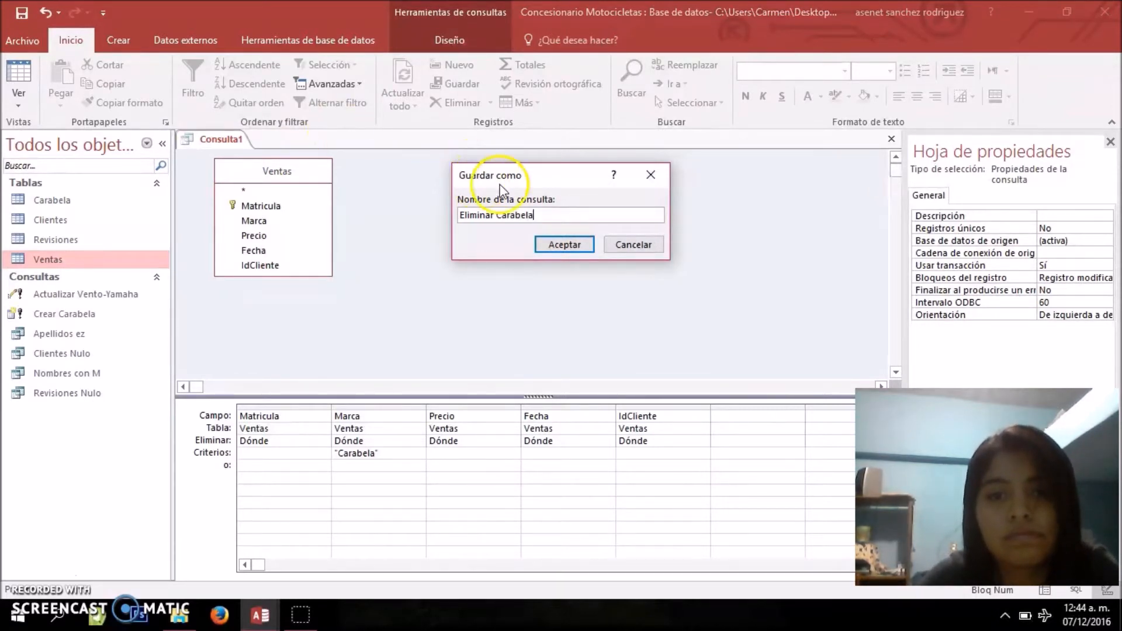
click(571, 251)
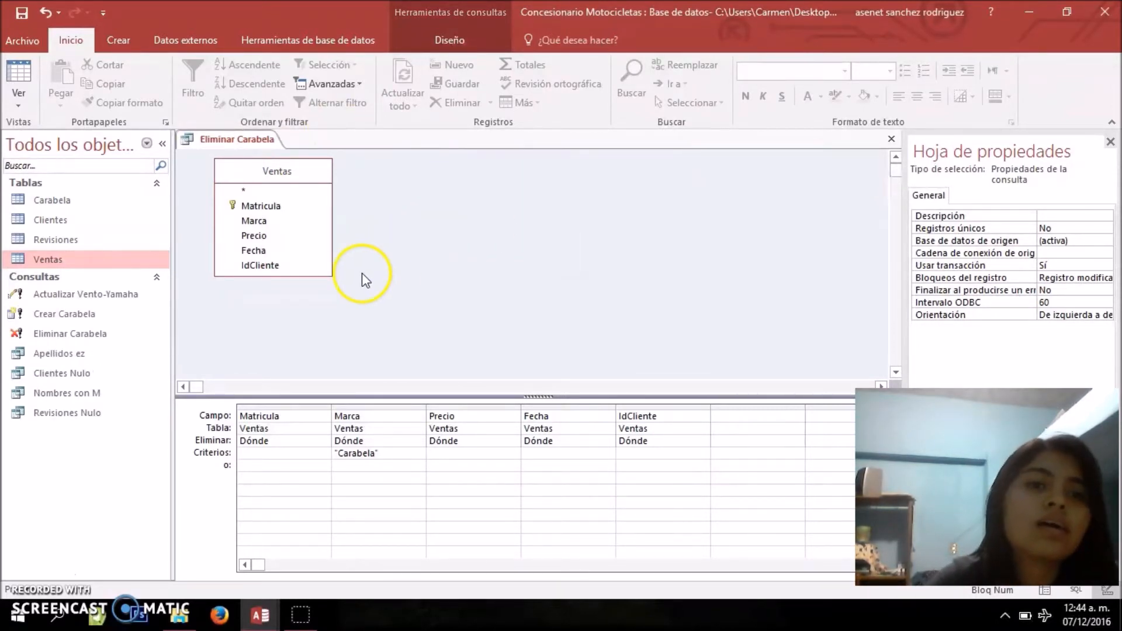
right_click(254, 141)
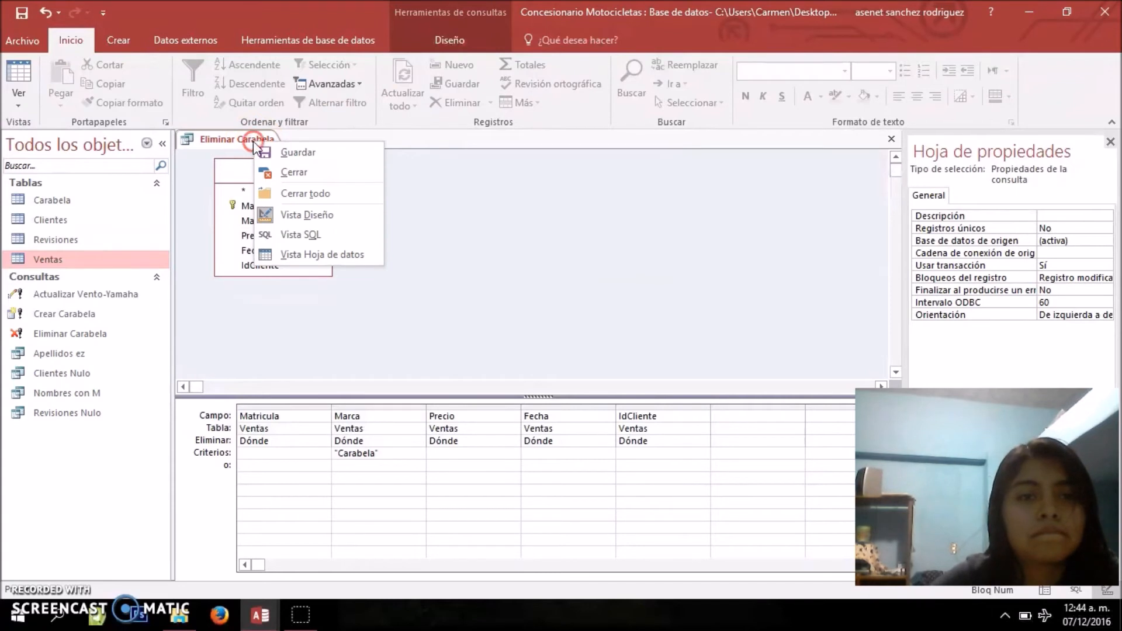
click(295, 174)
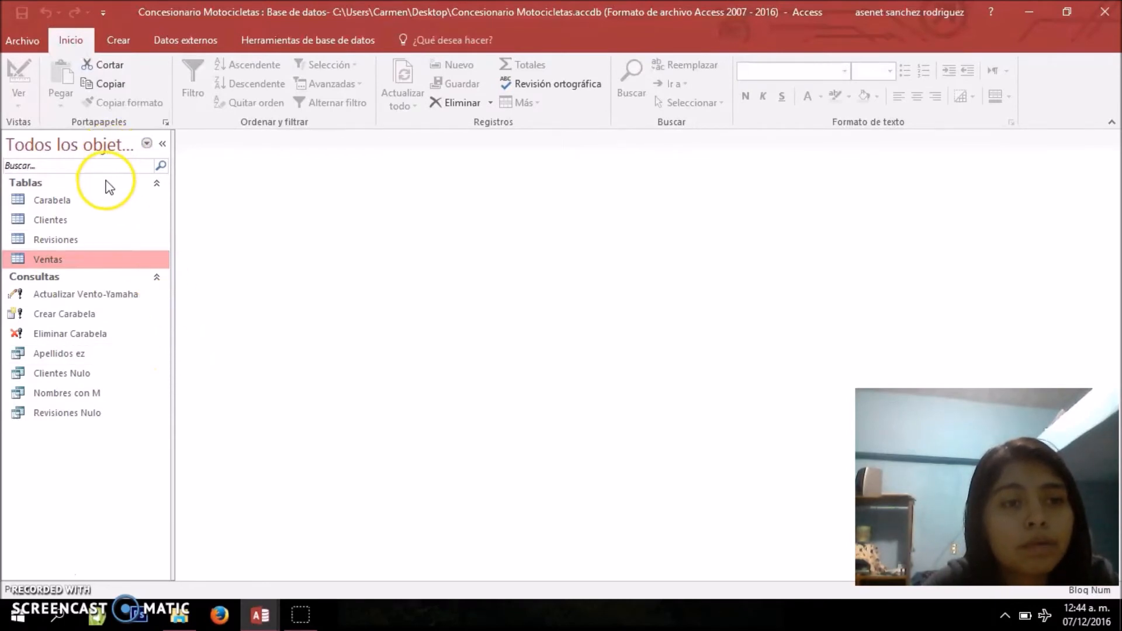
click(101, 202)
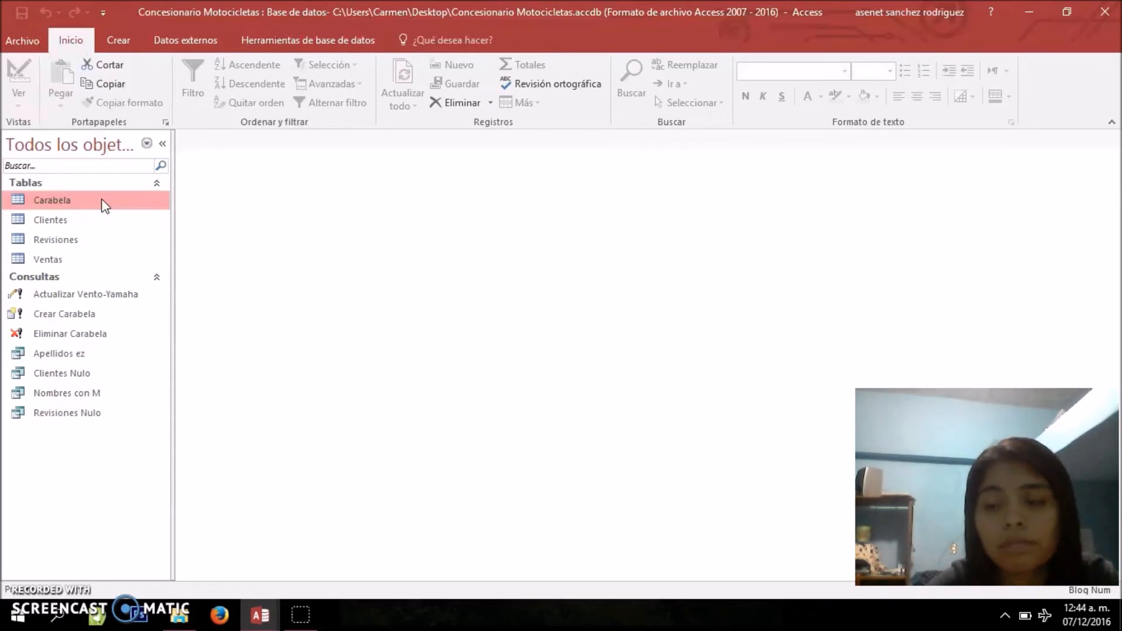
click(49, 261)
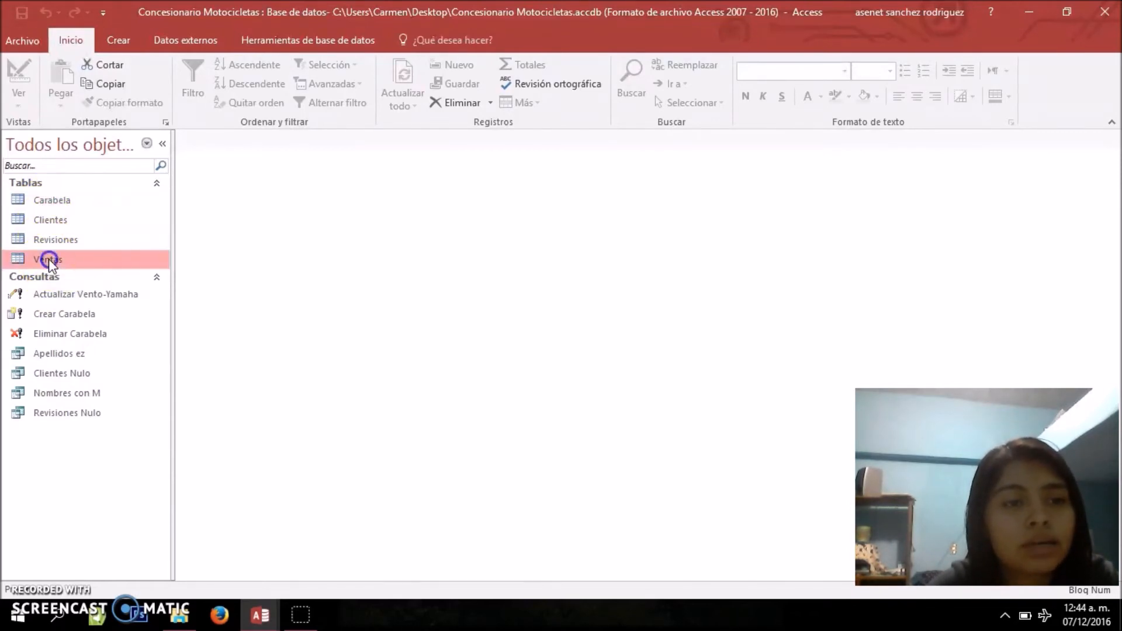
click(53, 204)
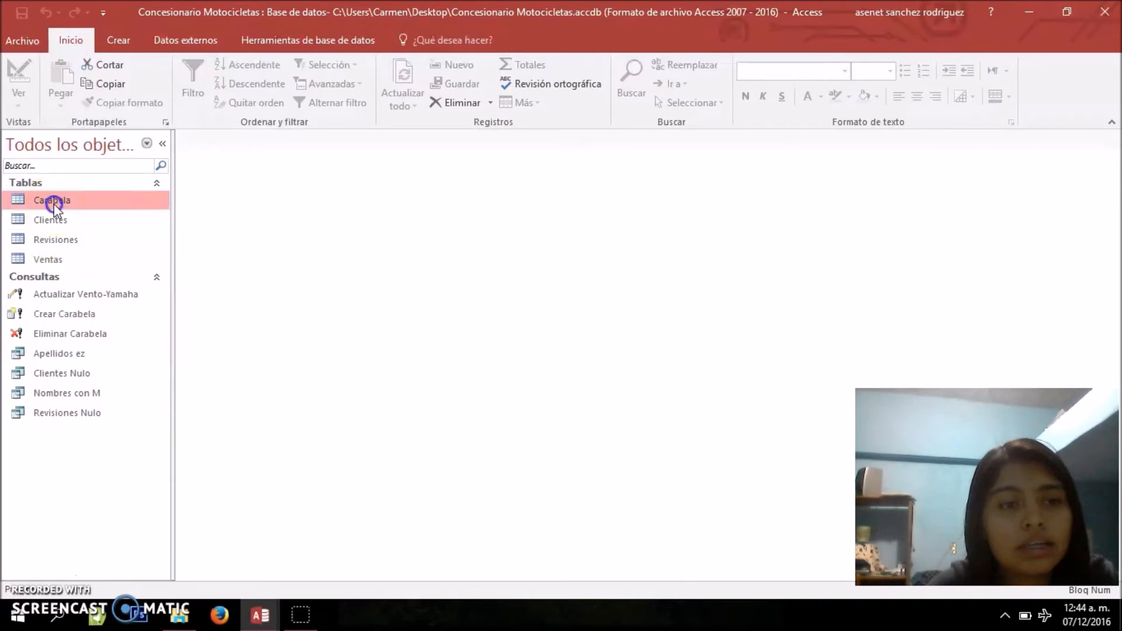
Create a new query in design view based on the Carabela table
click(128, 42)
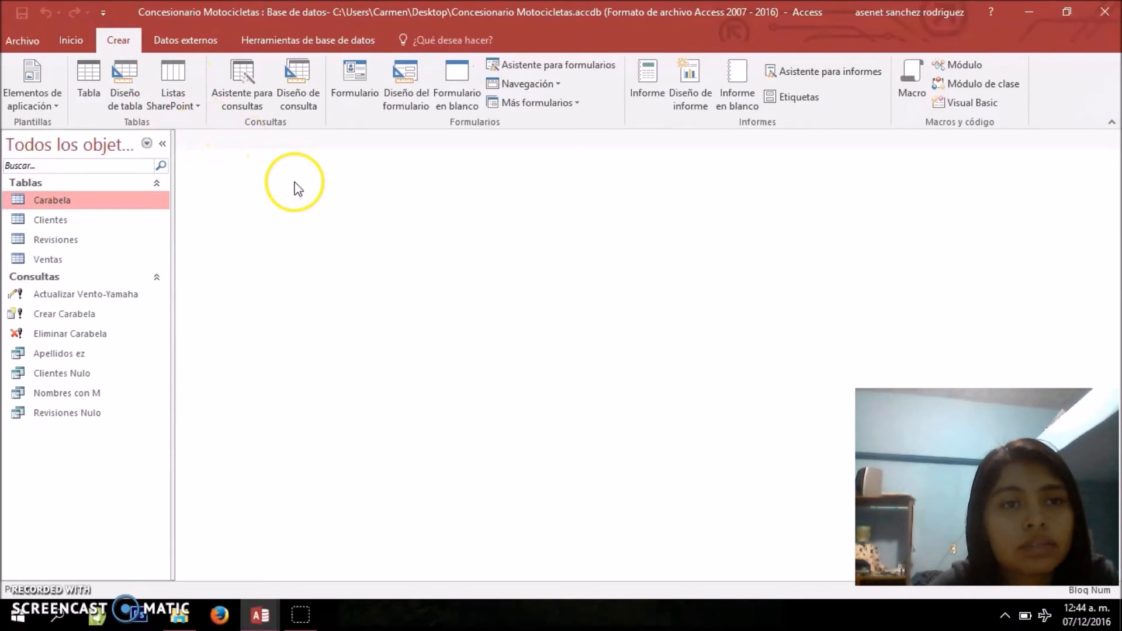
click(300, 93)
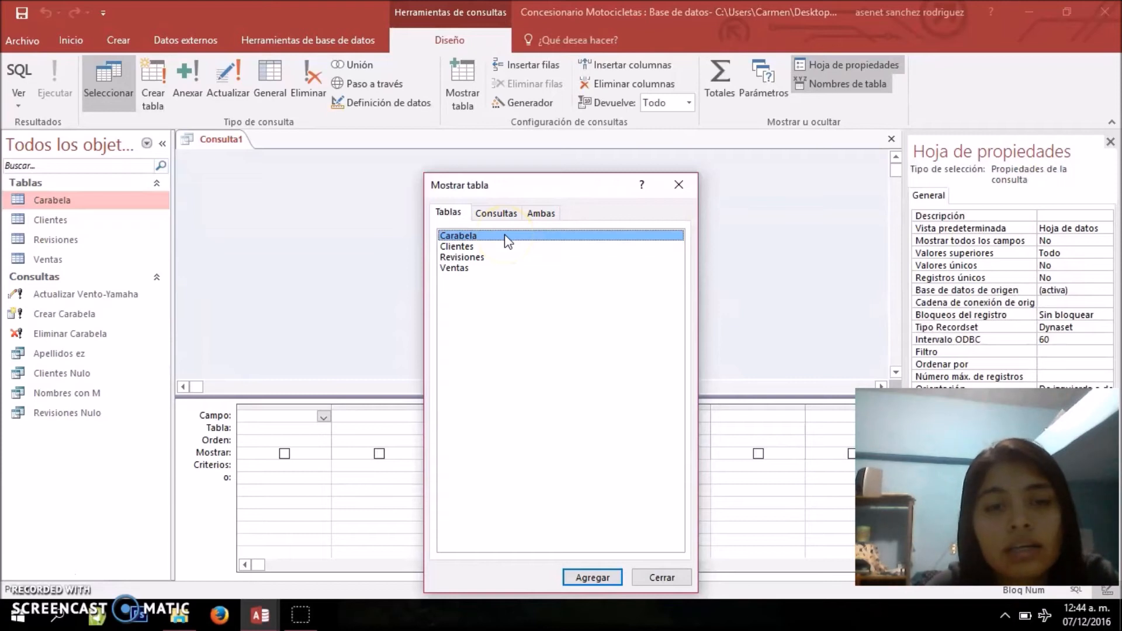
click(475, 239)
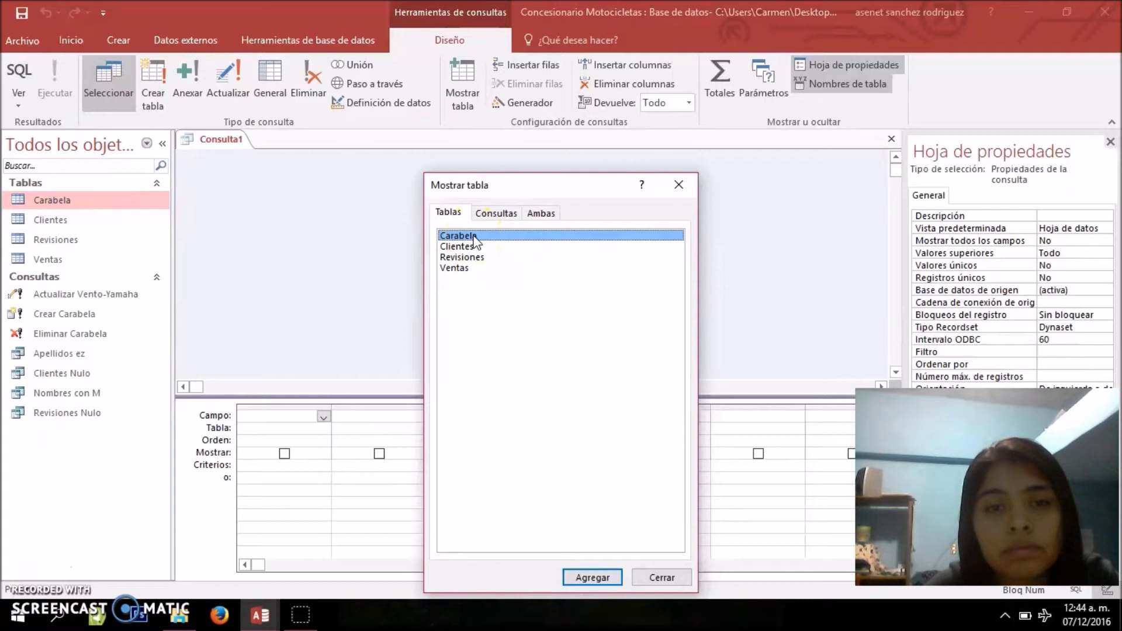
double_click(475, 240)
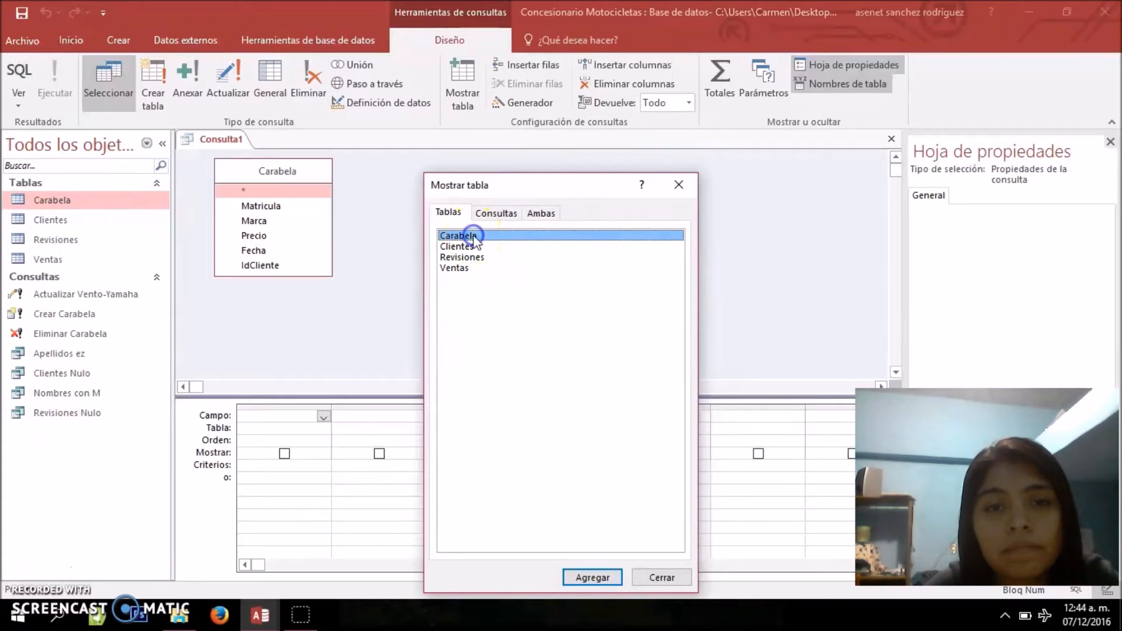
click(662, 579)
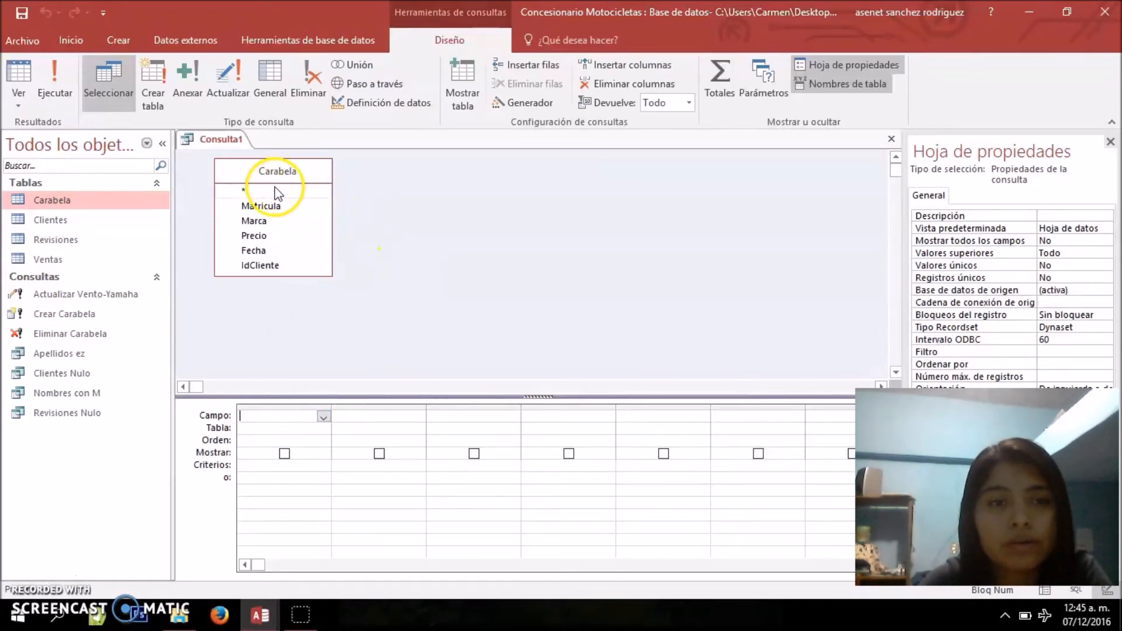
Add all fields of the Carabela table to the query grid with the asterisk entry, leaving the criteria empty
click(243, 191)
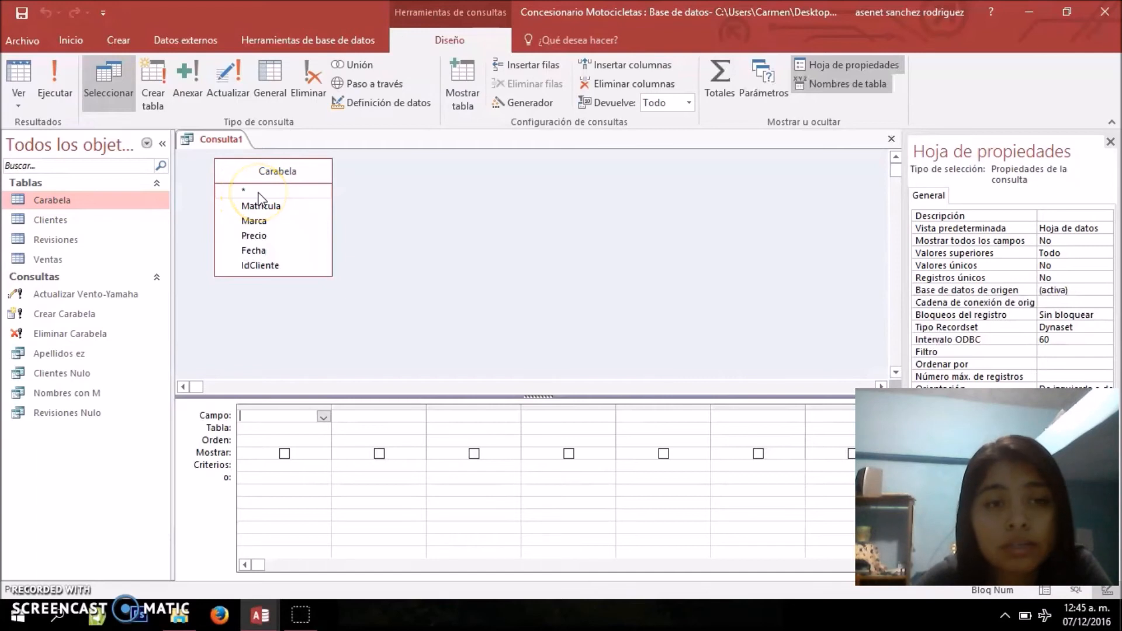
double_click(258, 192)
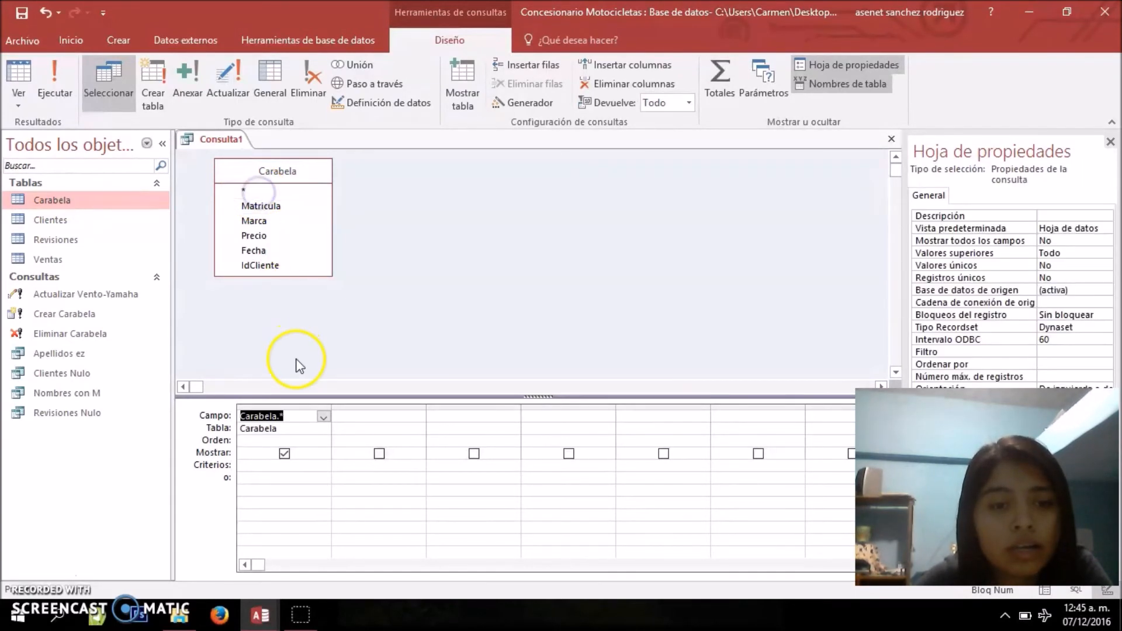
click(299, 421)
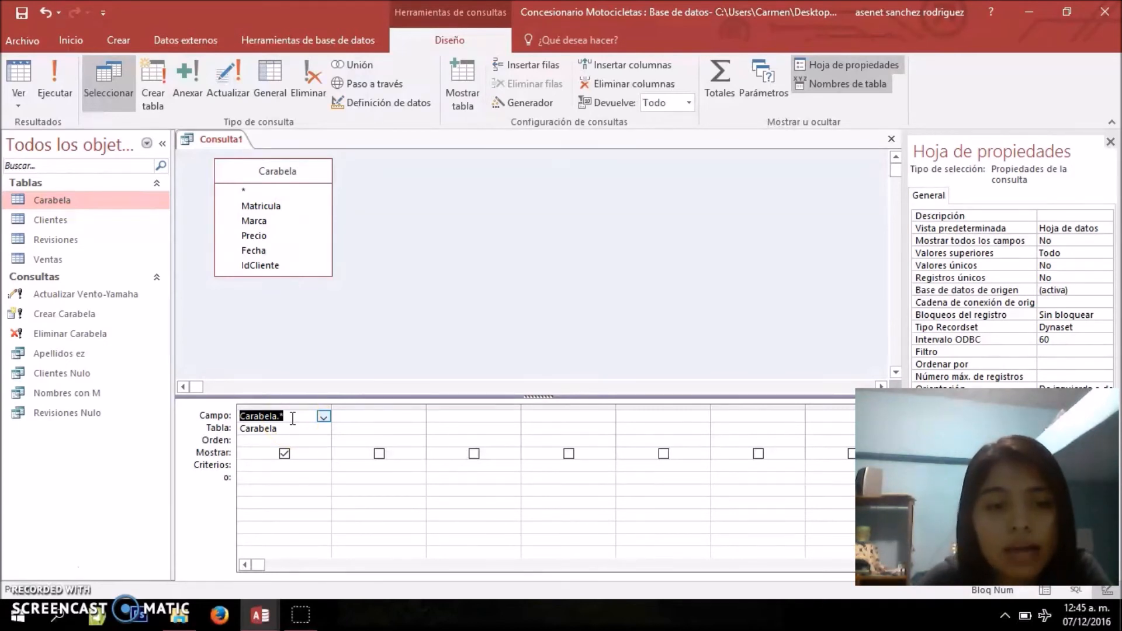
click(296, 494)
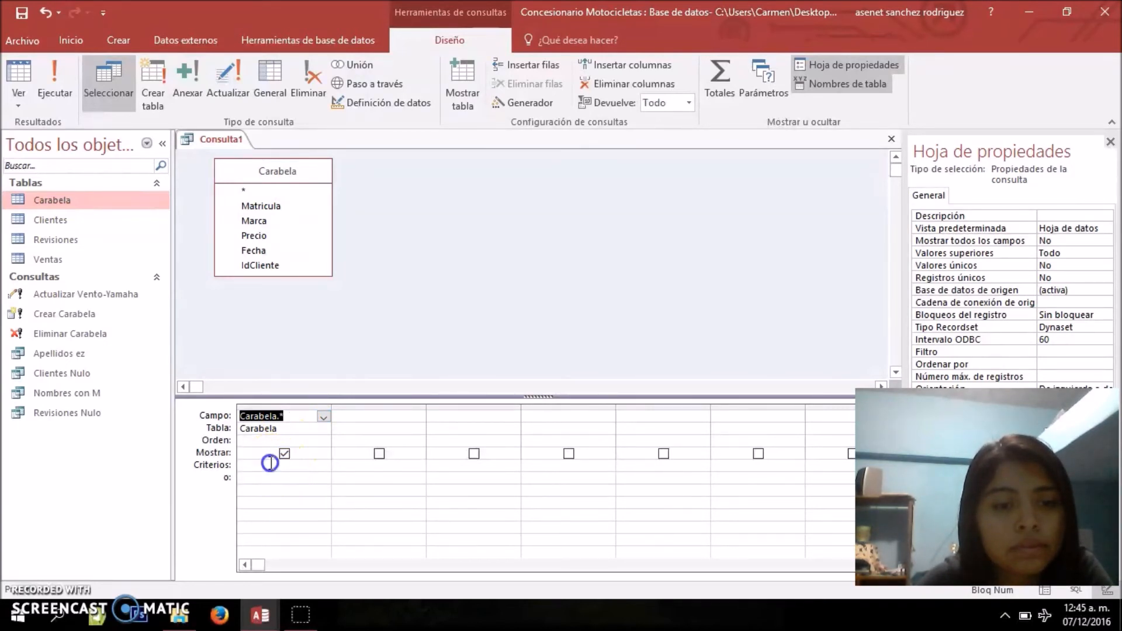
click(283, 466)
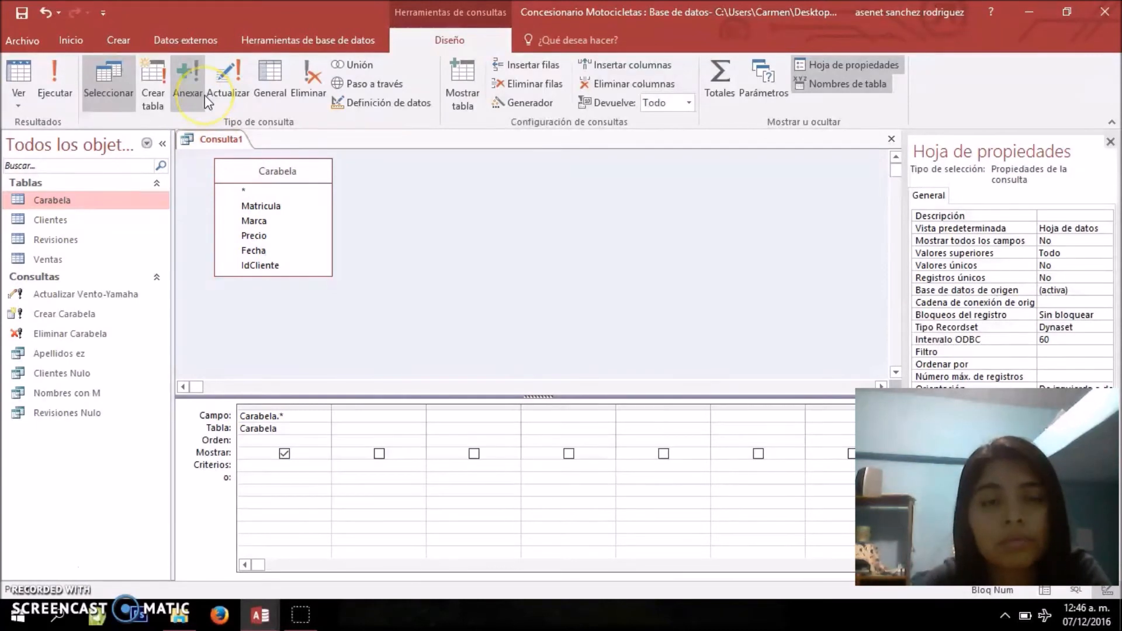
Convert the query into an append query that adds its records to the Ventas table of the active database
click(189, 89)
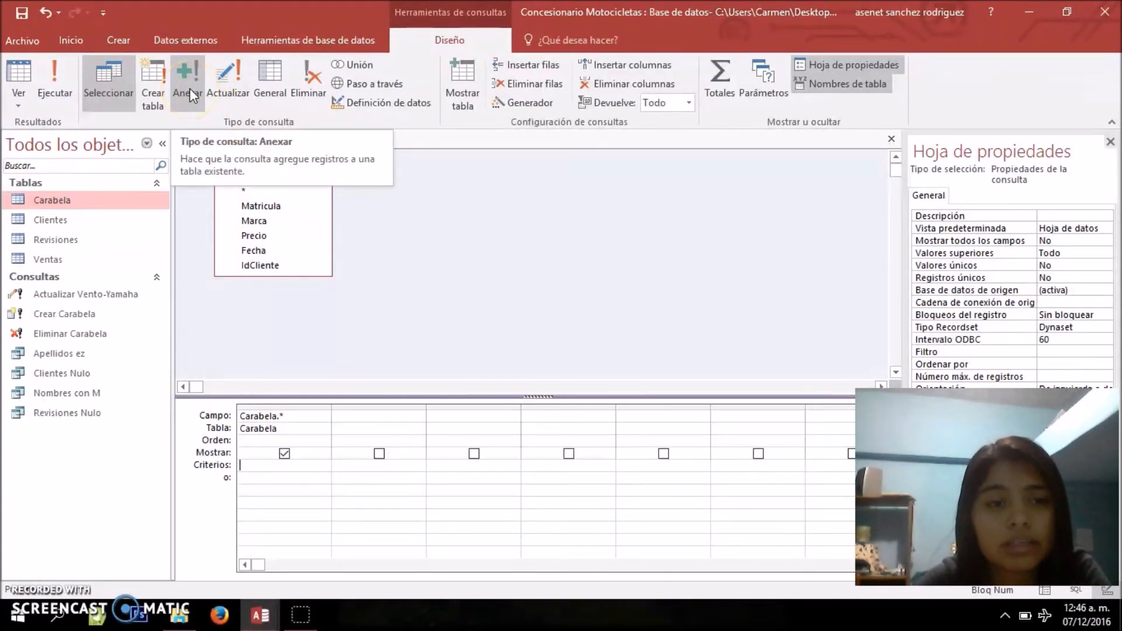
click(647, 197)
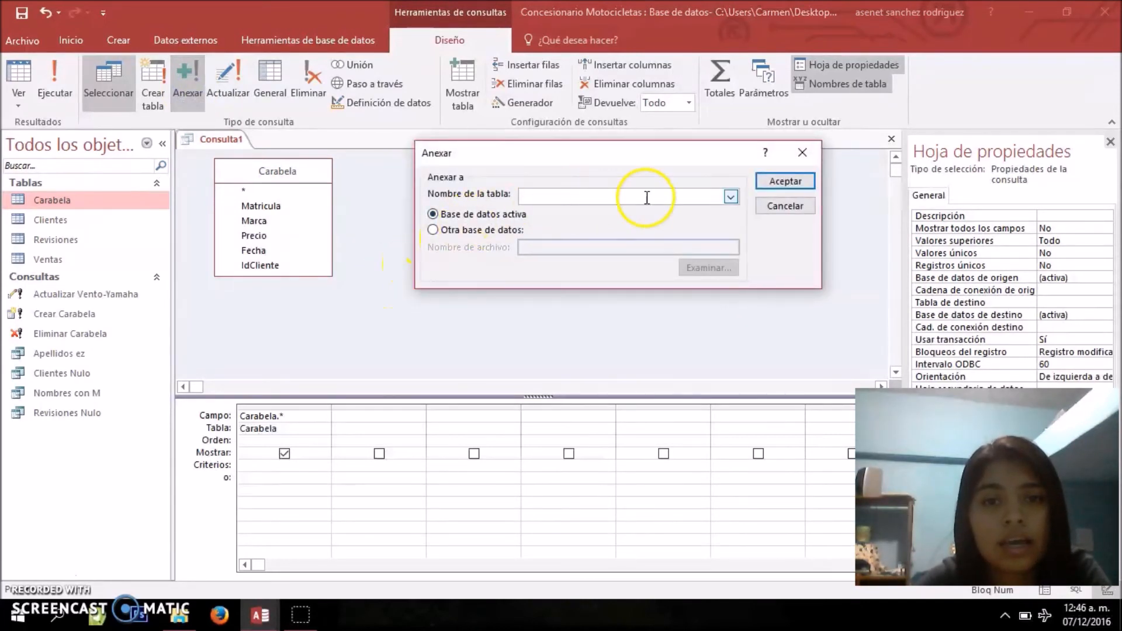
click(731, 197)
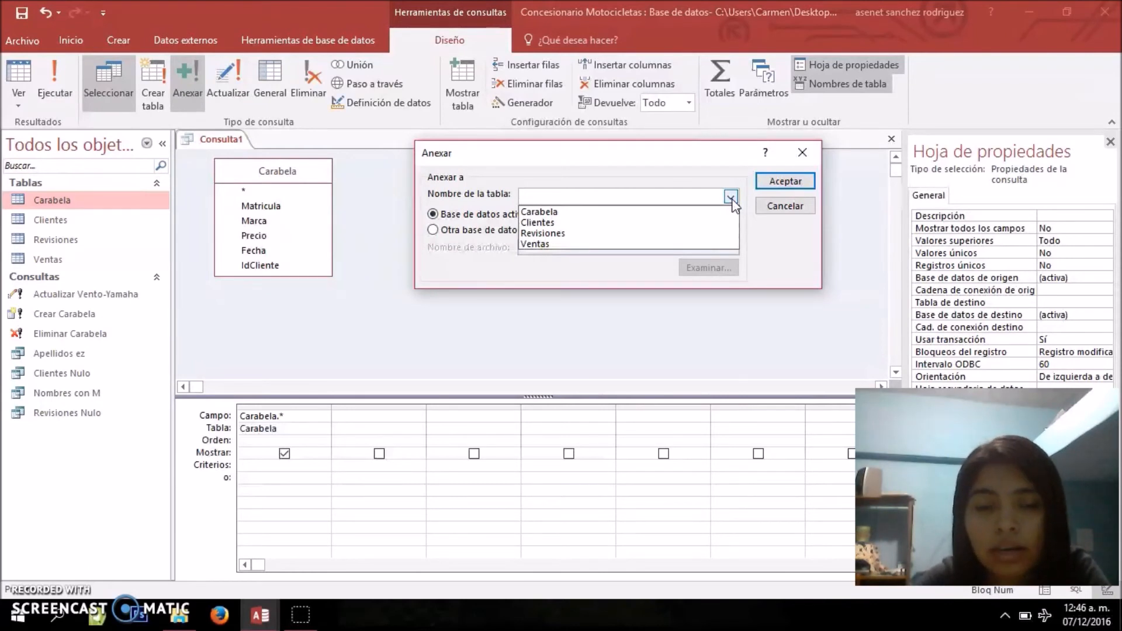
click(562, 245)
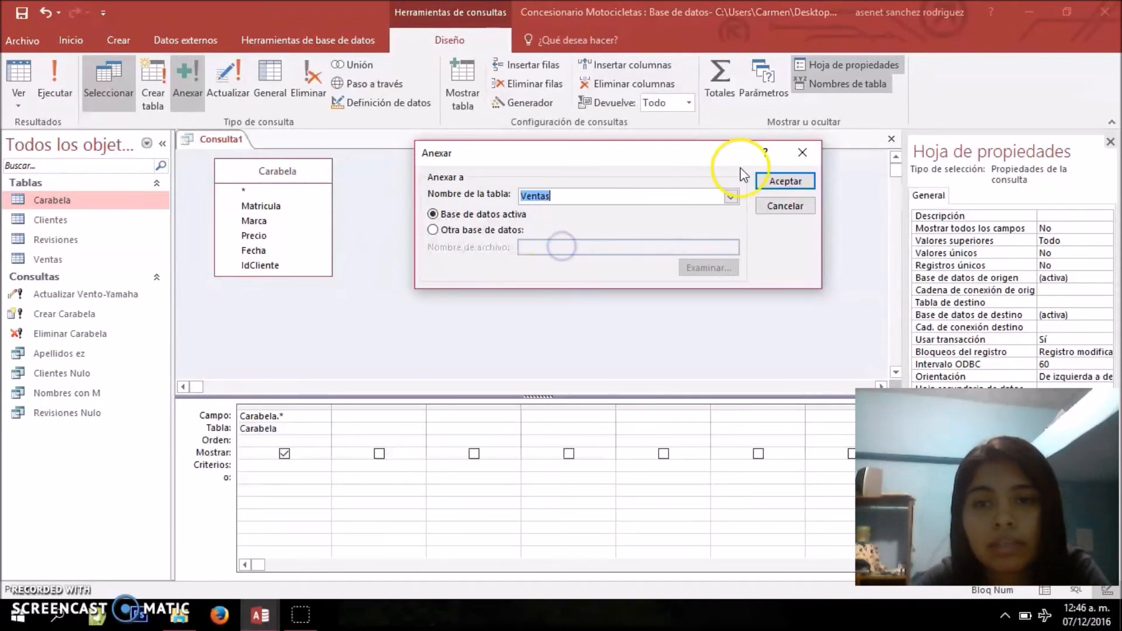
click(776, 182)
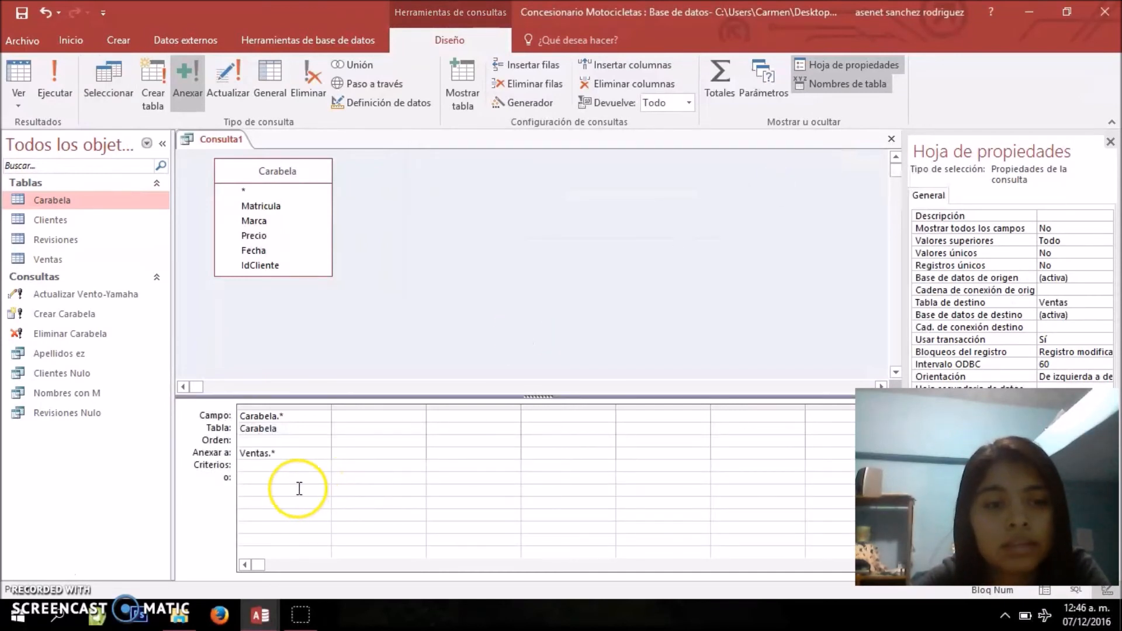
click(278, 453)
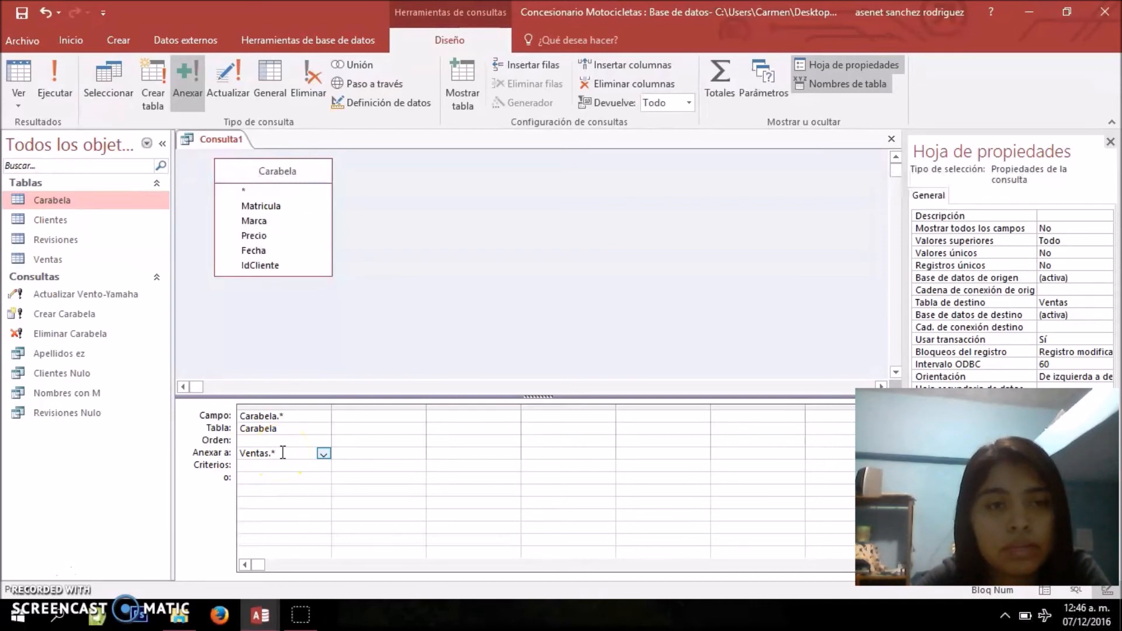
Run the append query and confirm adding the Carabela rows to Ventas
click(52, 95)
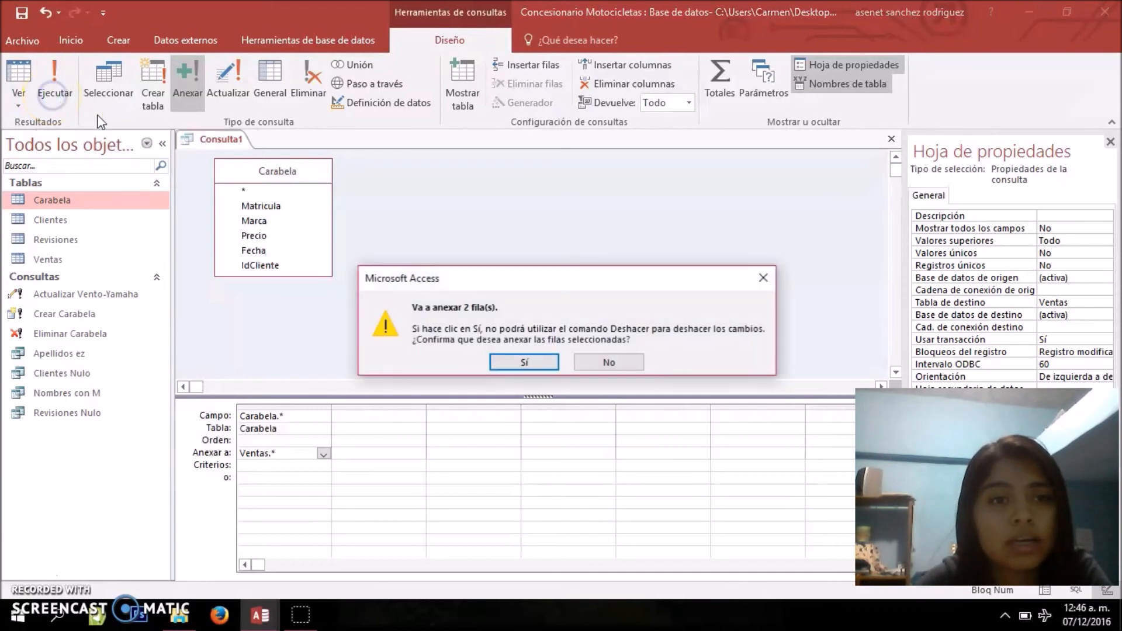
drag(469, 283, 485, 214)
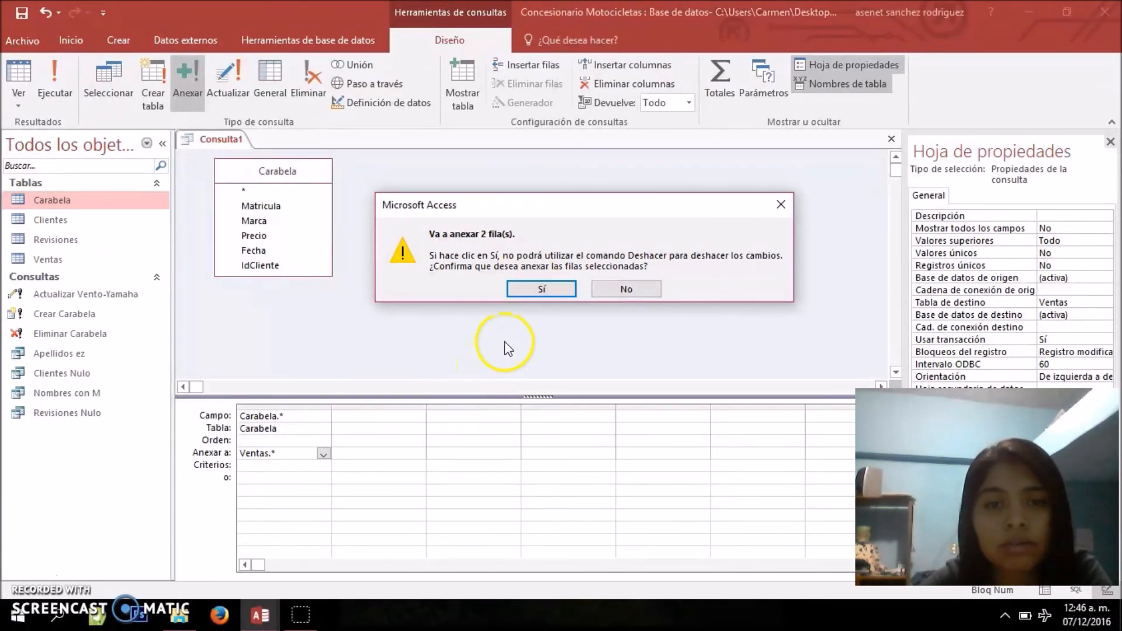
click(543, 289)
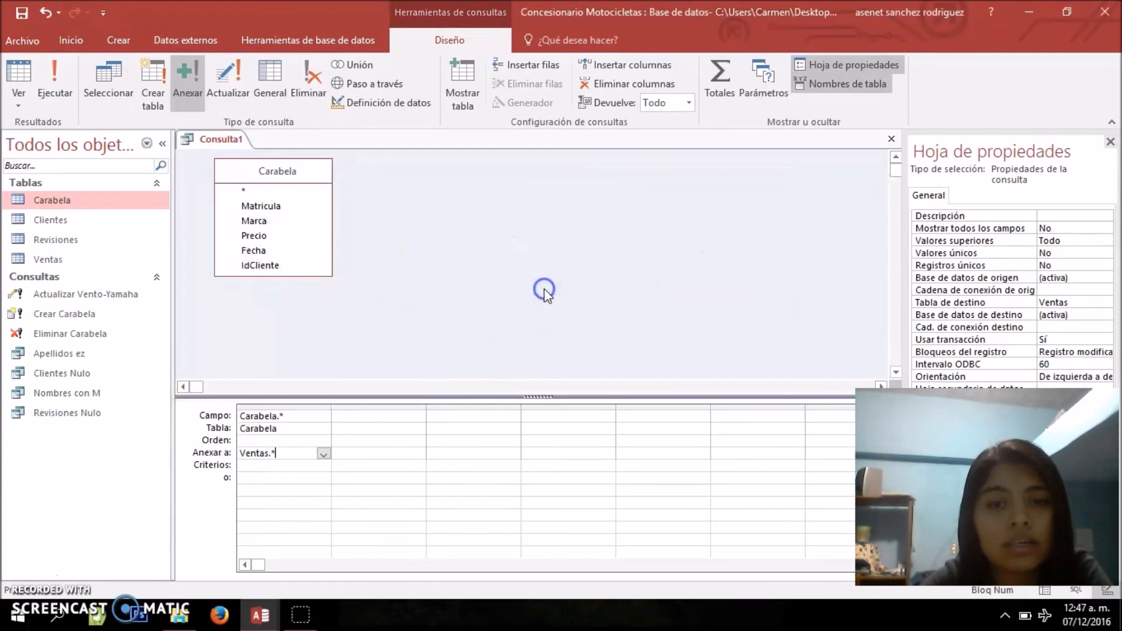
Open the Ventas table to check the Marca column for the Carabela records, then close the table
double_click(76, 259)
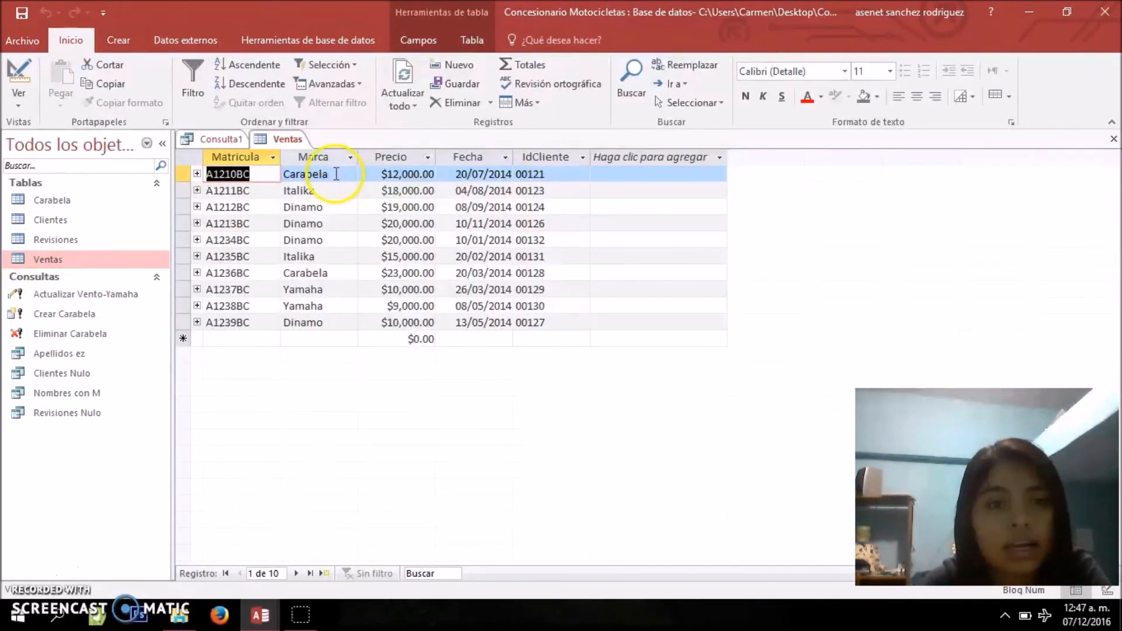
click(336, 174)
key(Down)
key(Down)
key(Down)
key(Down)
key(Down)
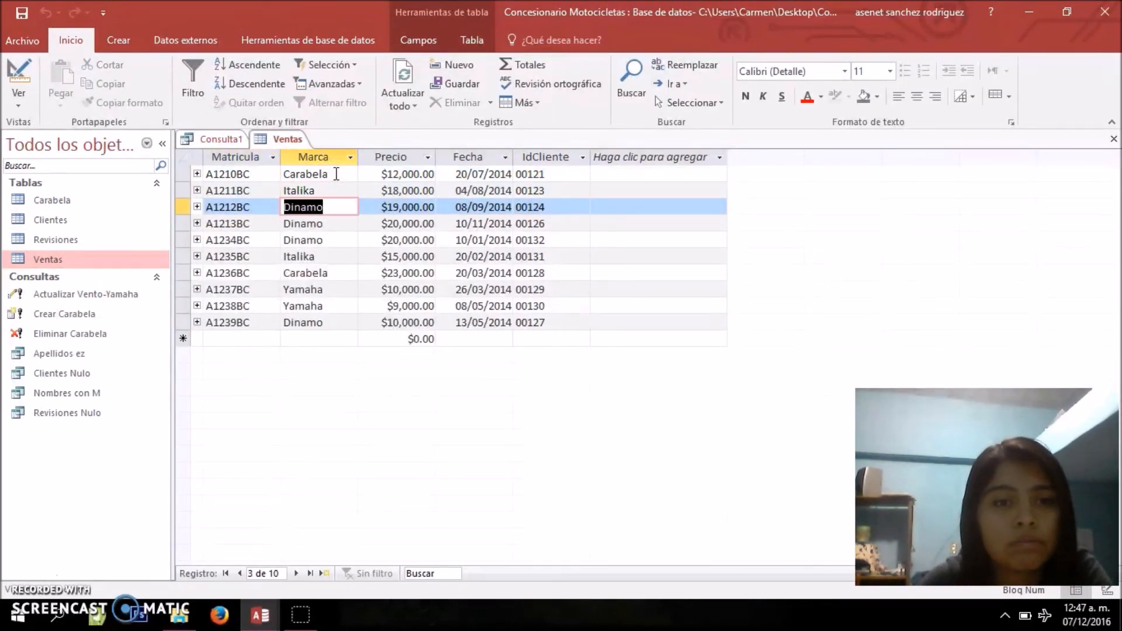
key(Down)
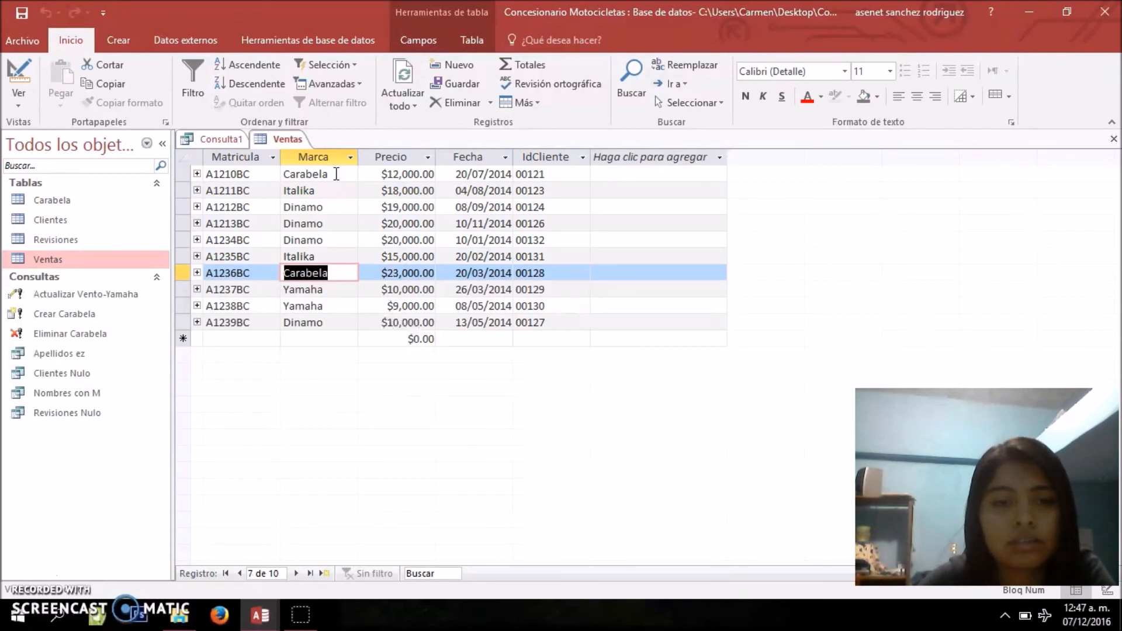
right_click(291, 145)
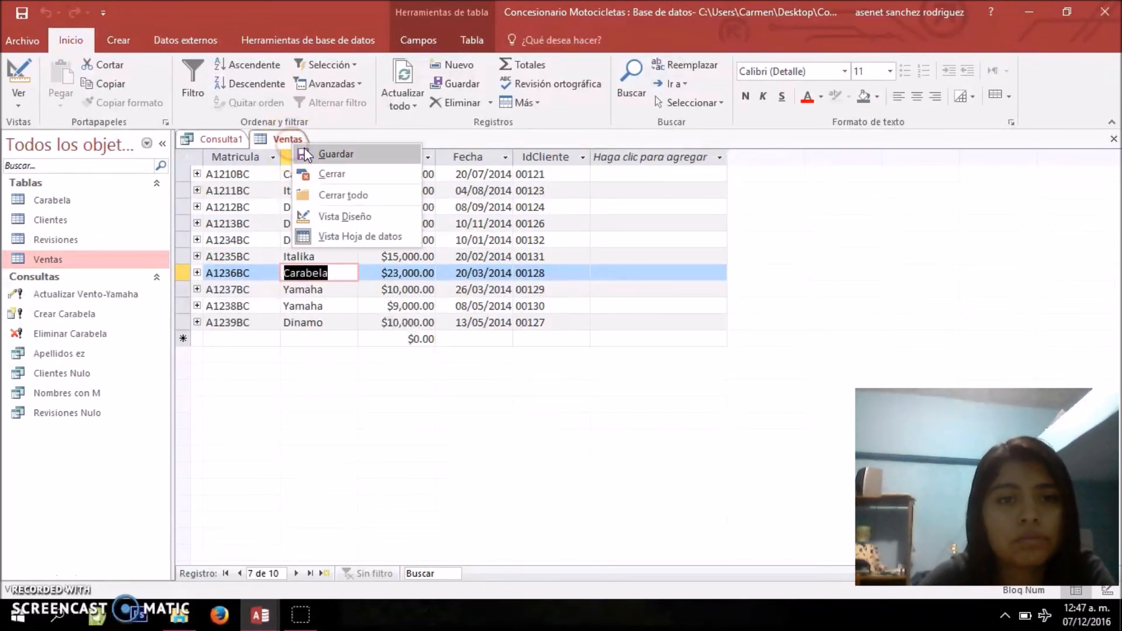
click(325, 173)
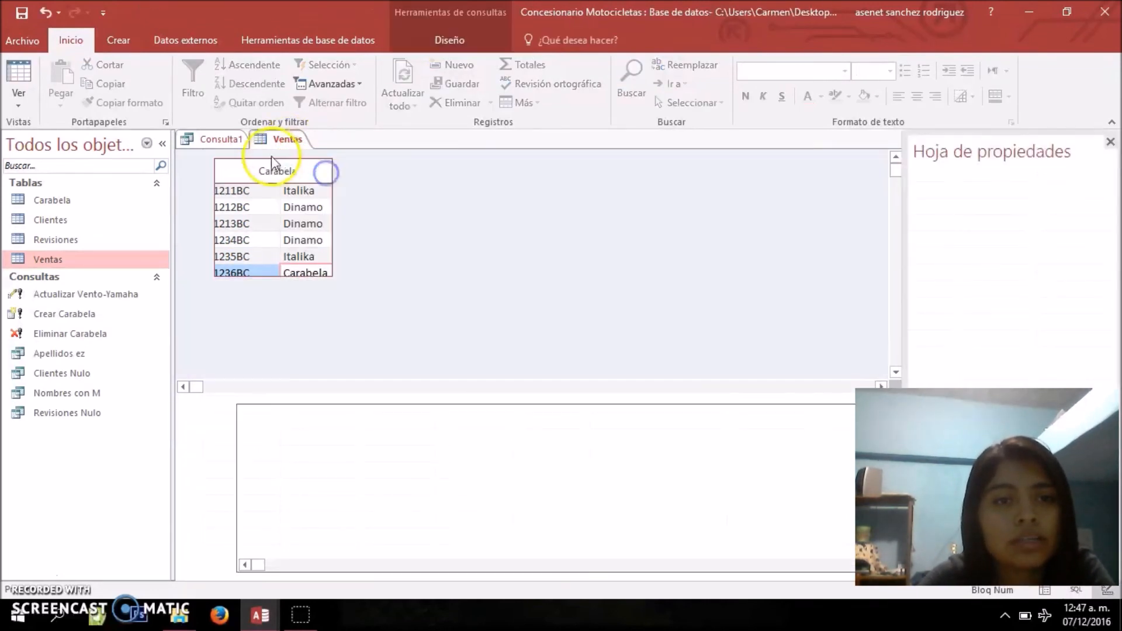
Save the append query as Recuperaciones Carabela
right_click(233, 143)
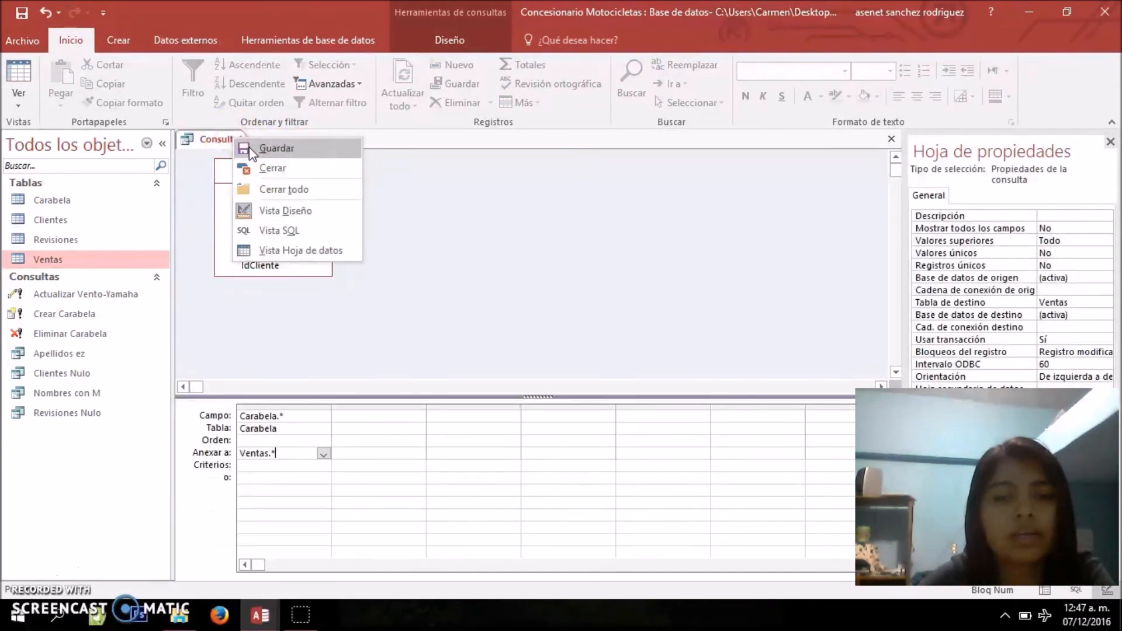
click(250, 147)
text(Recuperaciones )
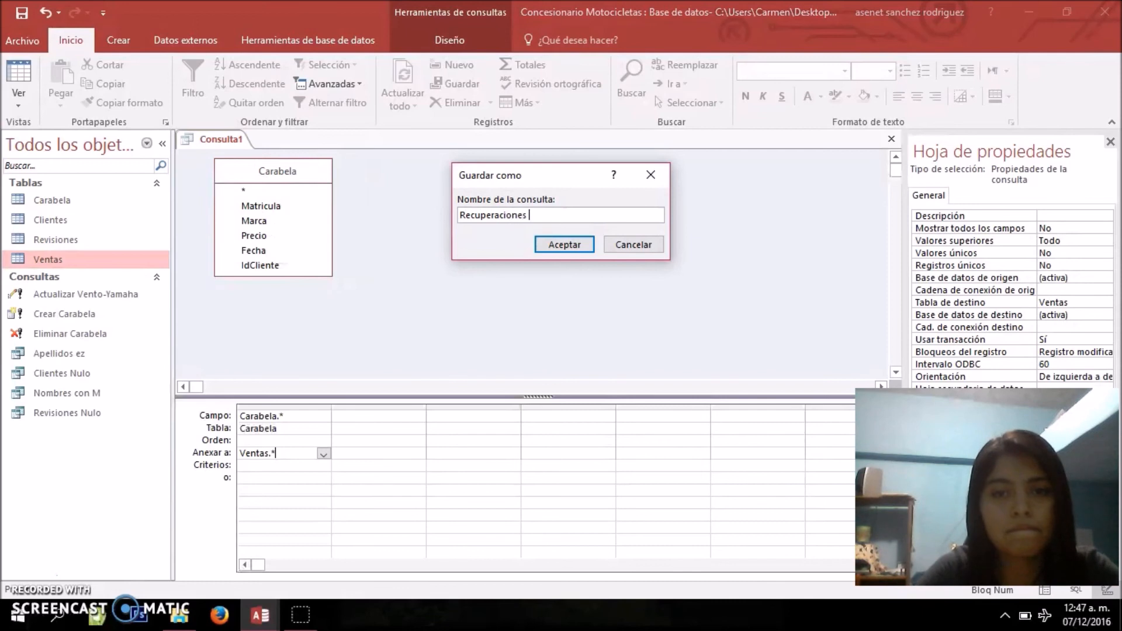
text(Carabela)
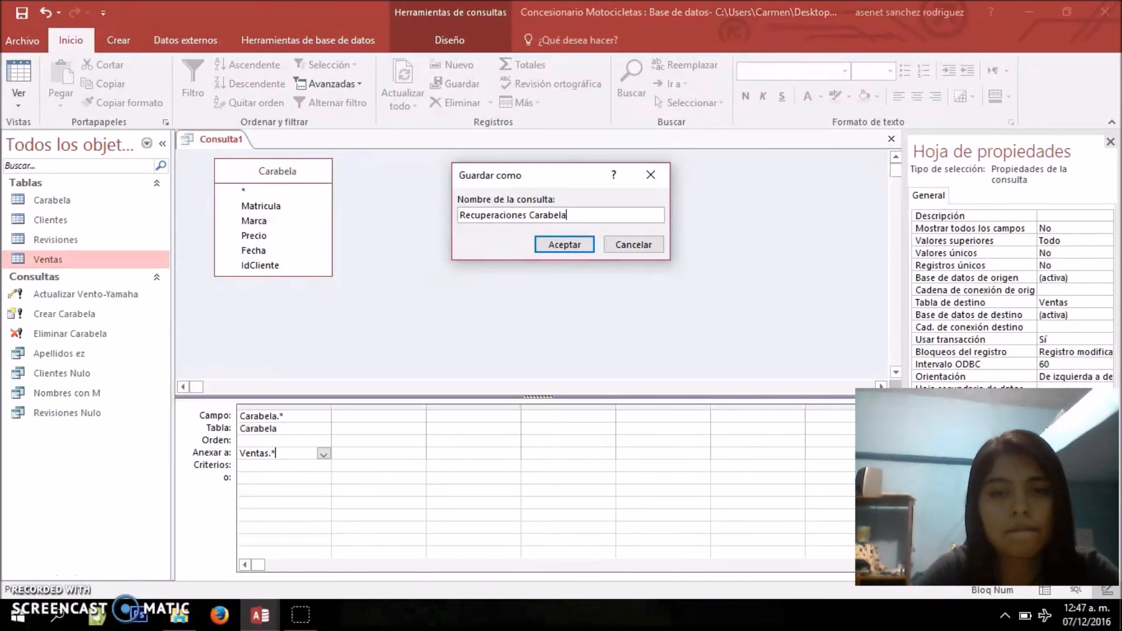
click(557, 242)
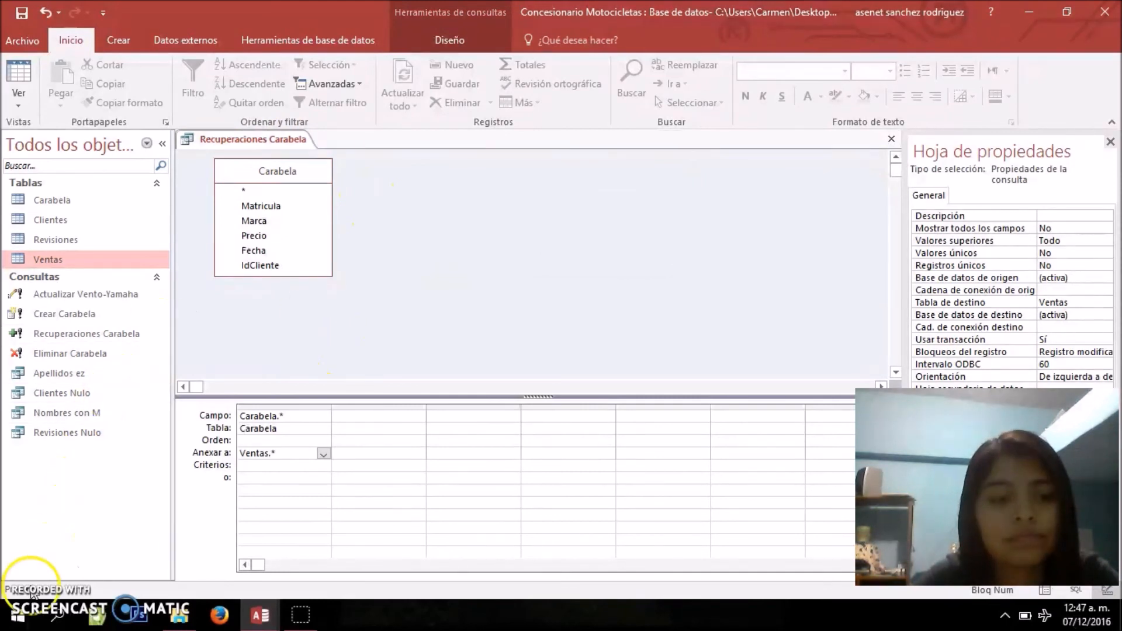
click(95, 295)
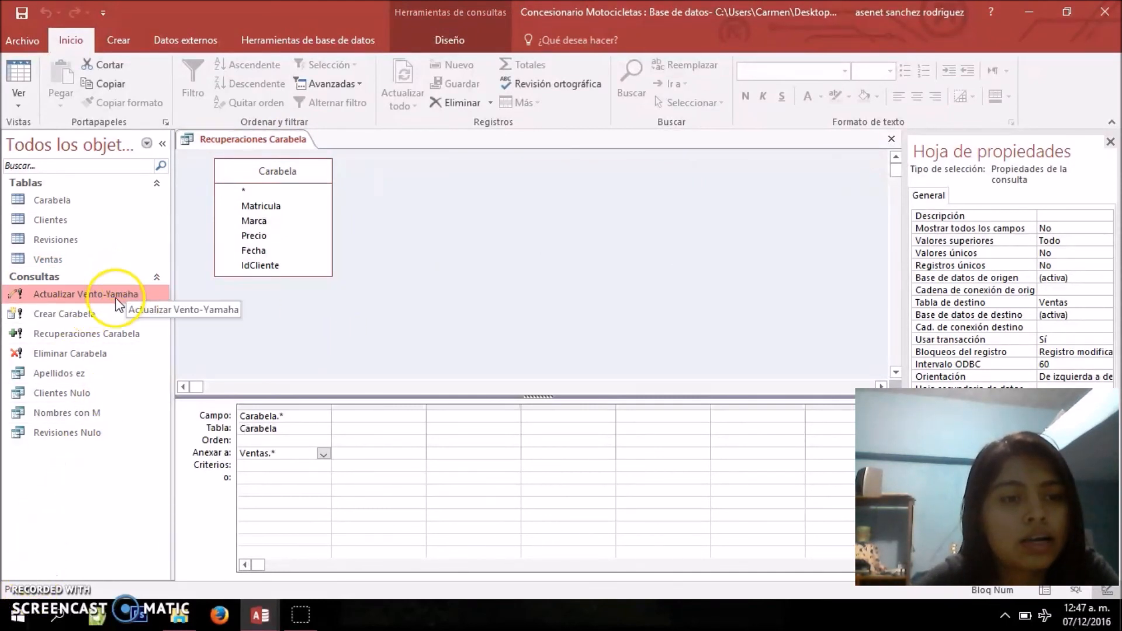